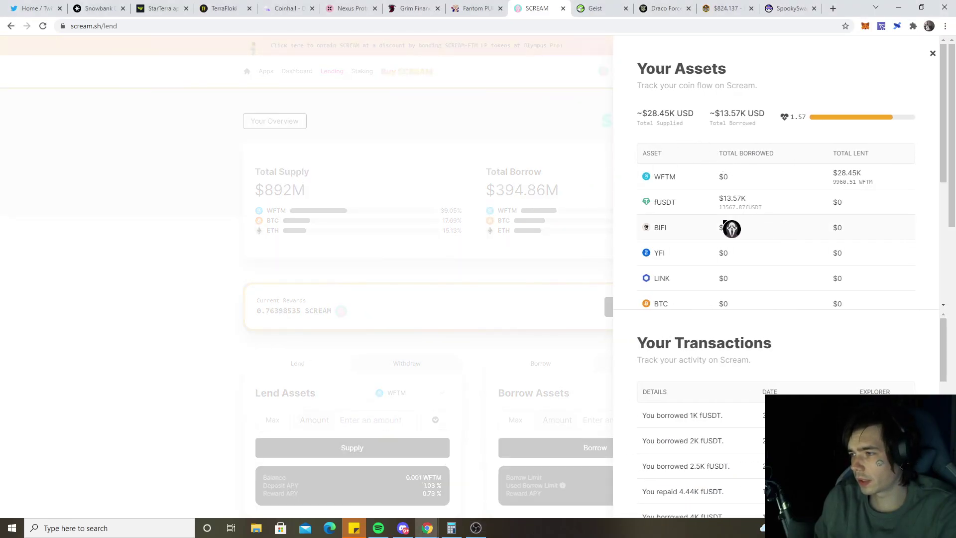
Review Scream's Your Assets overview of supplied and borrowed assets.
left_click(406, 218)
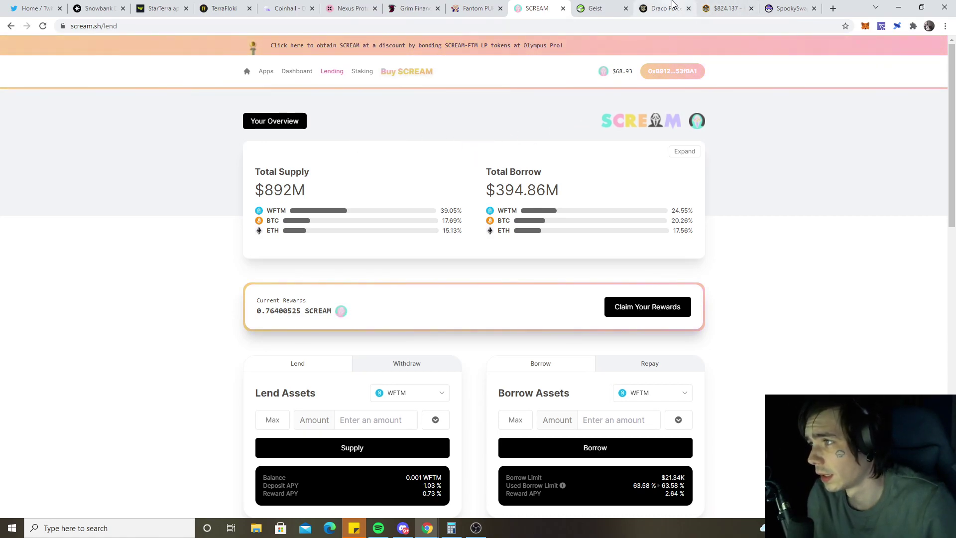
left_click(291, 126)
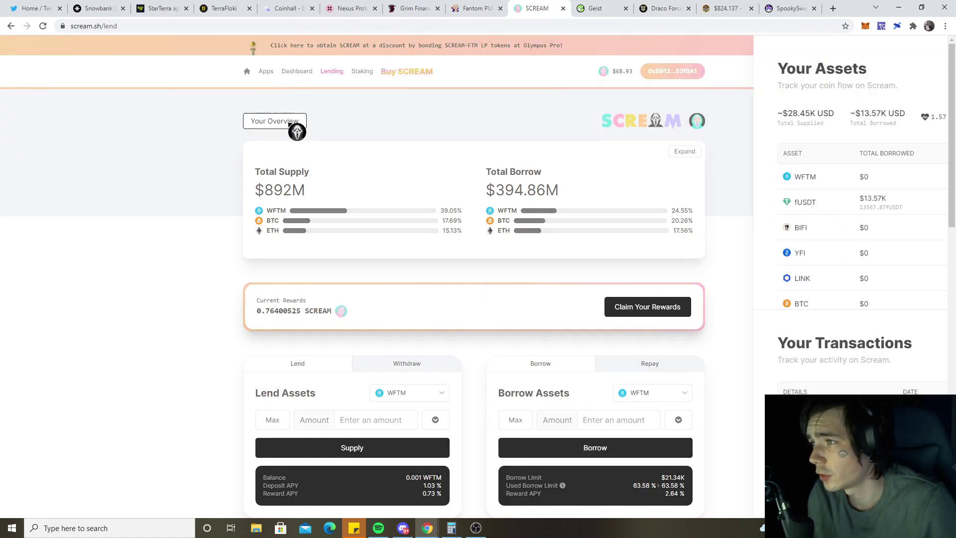
left_click(452, 143)
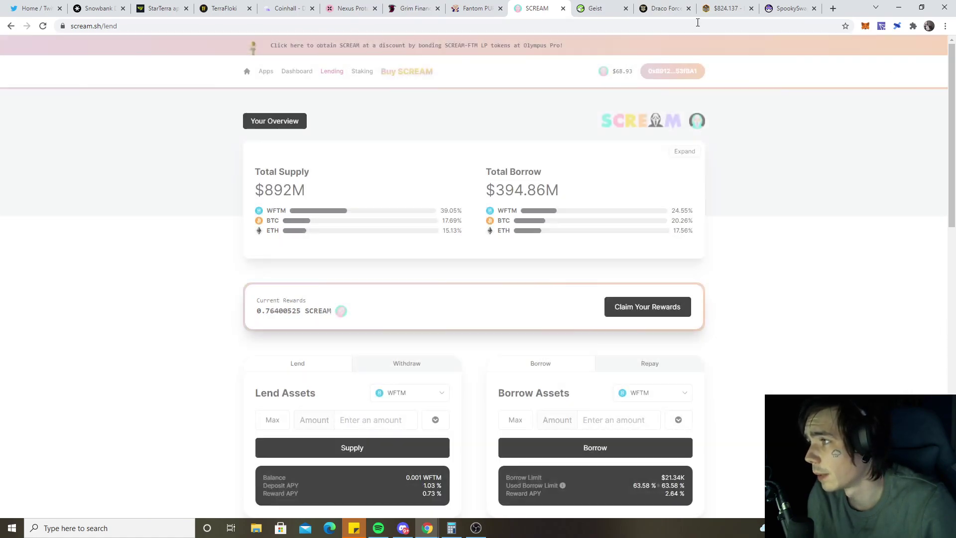
scroll(310, 140, "down", 1)
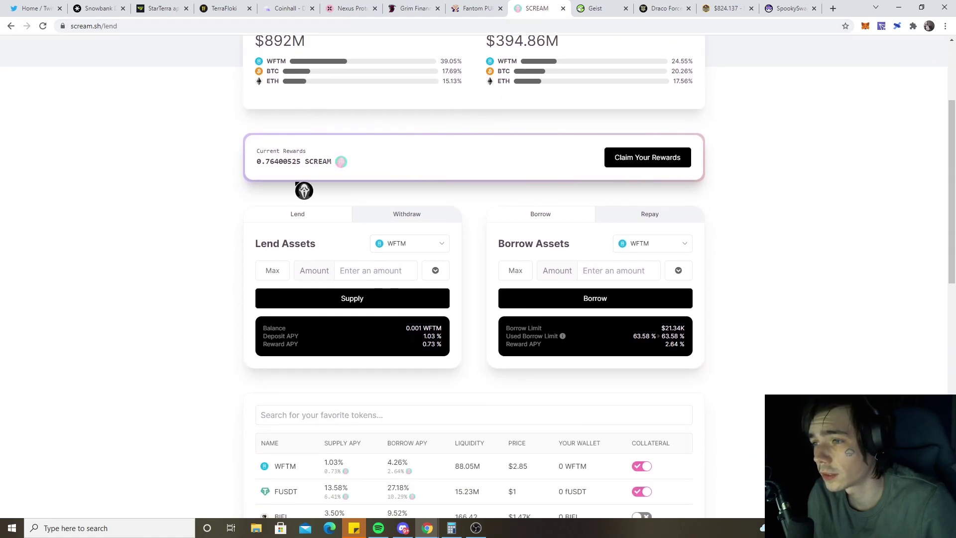
left_click_drag(299, 248, 256, 248)
scroll(274, 166, "up", 1)
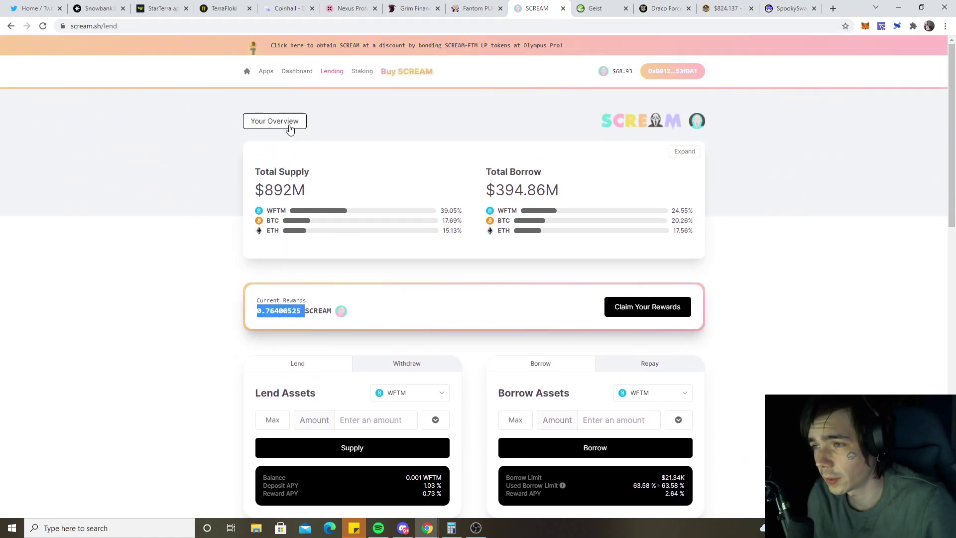
left_click(274, 120)
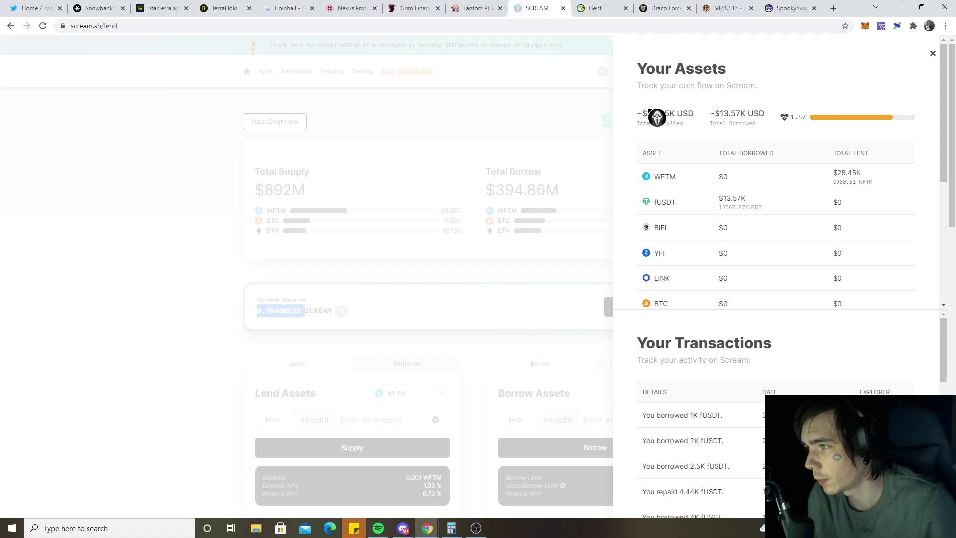
left_click(559, 130)
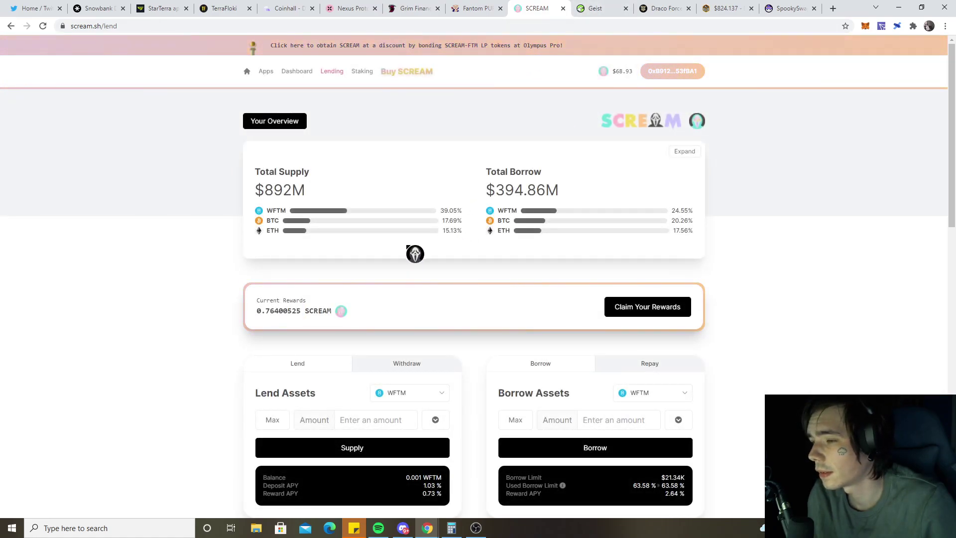
Inspect Scream's current rewards of about 0.764 SCREAM, rechecking the assets overview once.
mouse_move(299, 311)
left_mouse_down()
mouse_move(260, 311)
mouse_move(312, 321)
left_mouse_up()
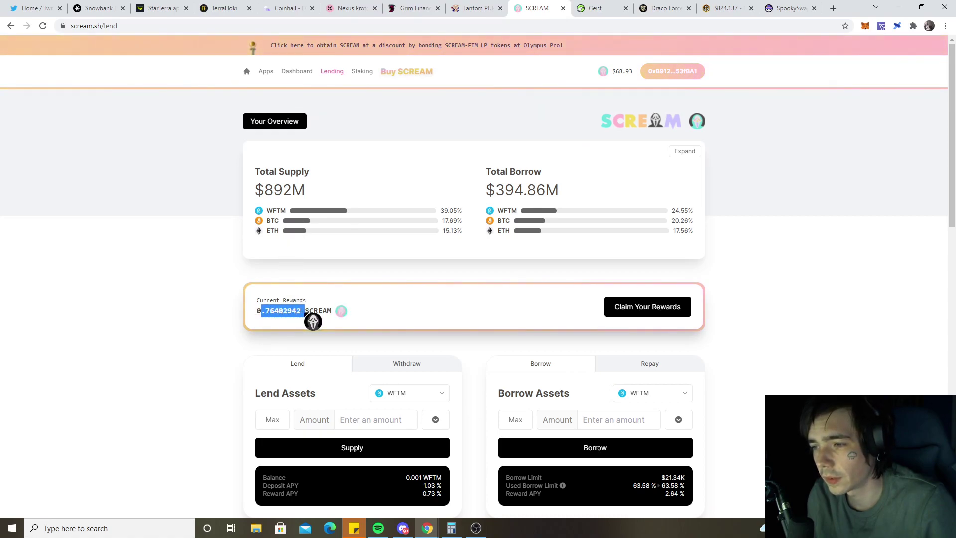
left_click(632, 78)
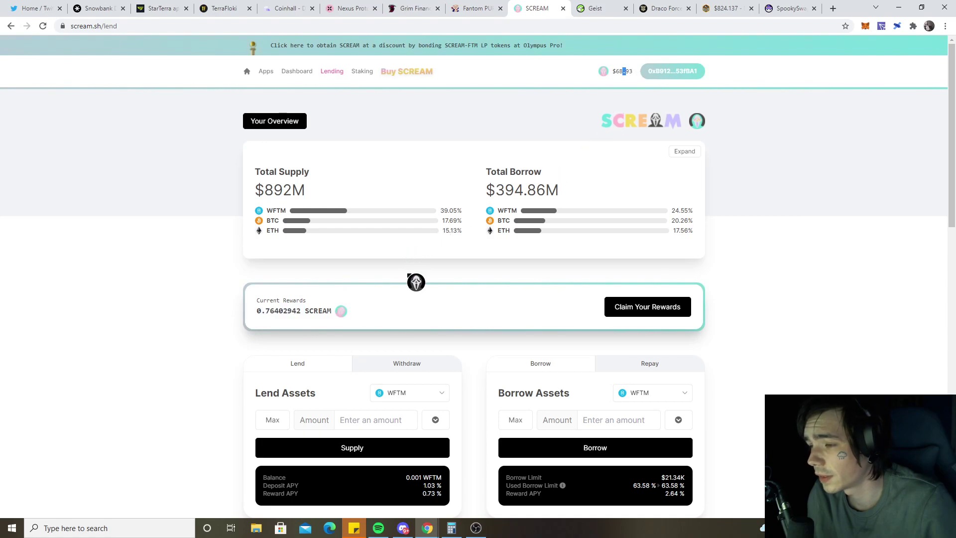
left_click_drag(258, 311, 293, 317)
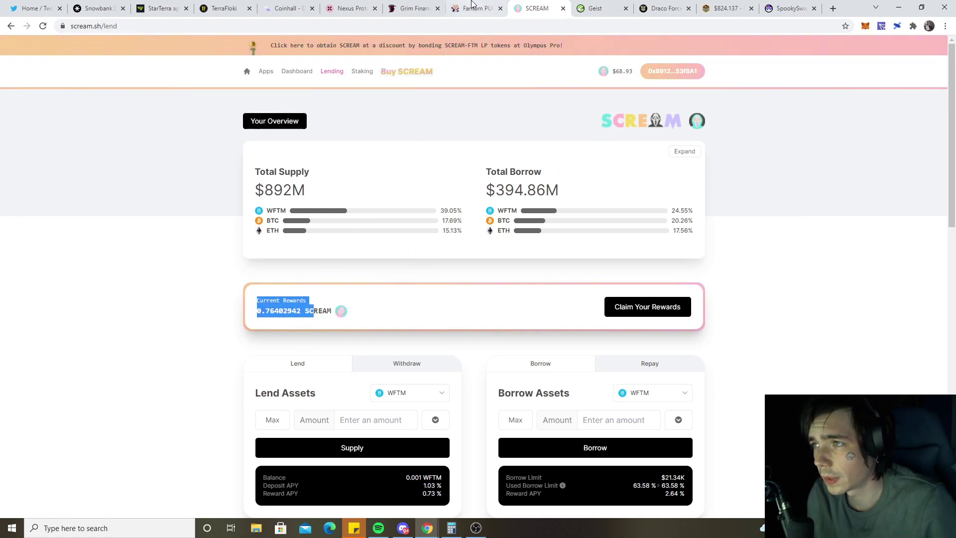
left_click(273, 120)
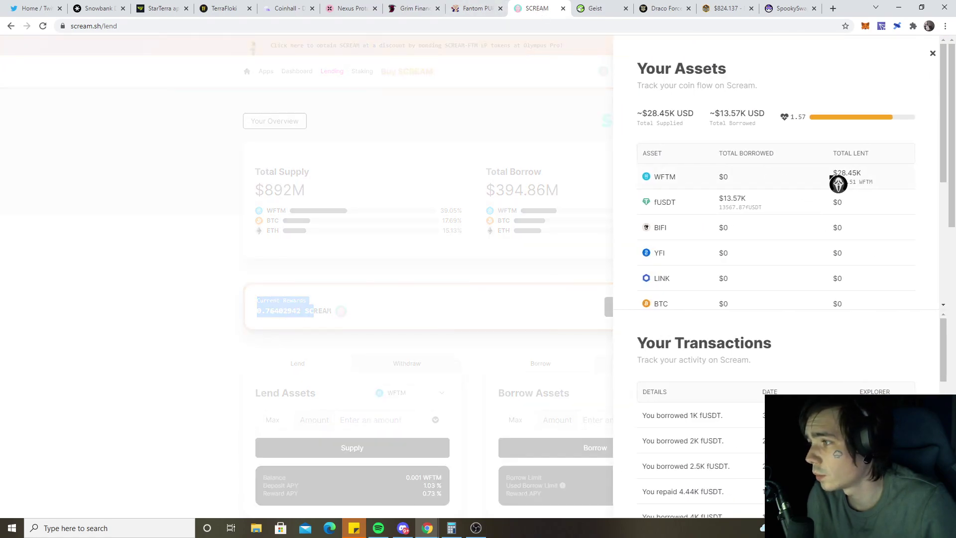
left_click(390, 206)
left_click(280, 318)
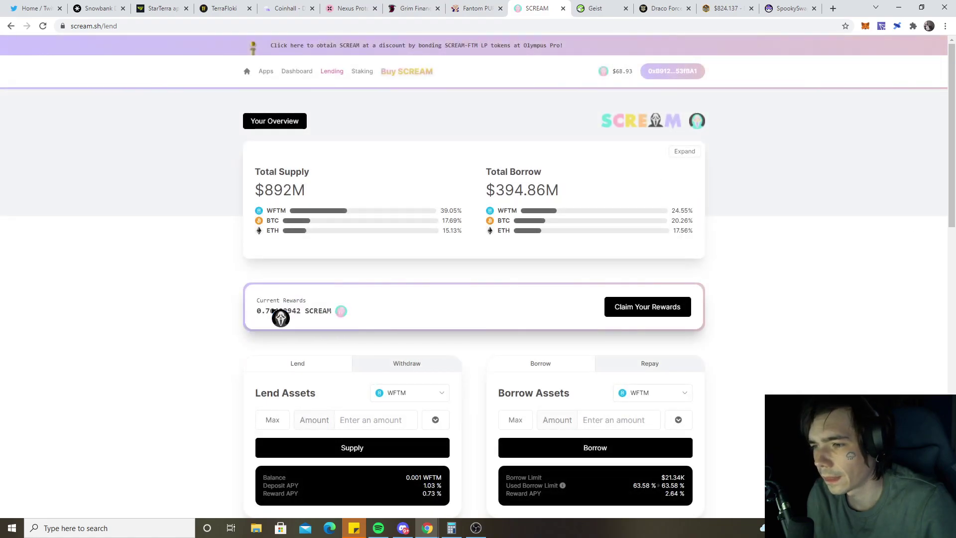
left_click_drag(302, 312, 257, 313)
left_click(419, 224)
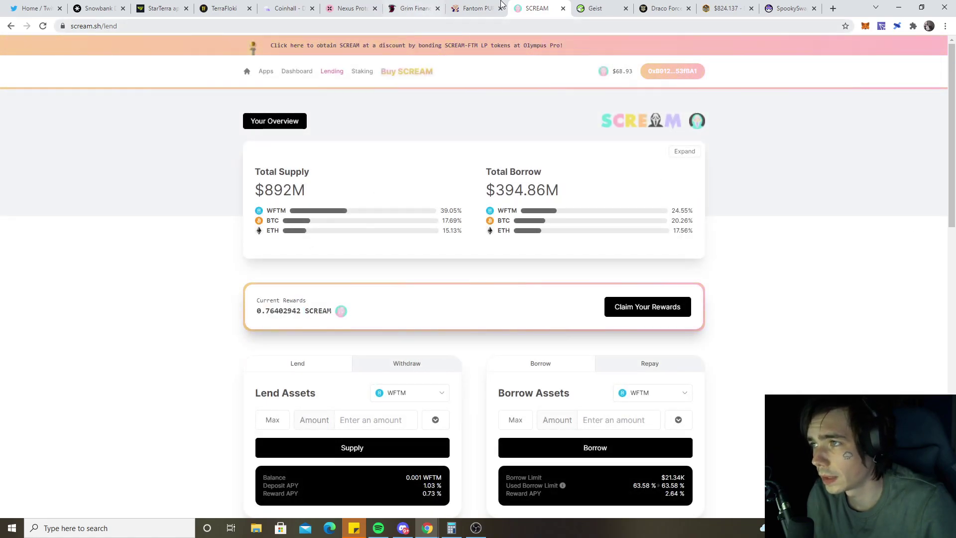
Check the Fantom Pup fPUP nest: 0.083 fPUP earned and about $544.99 staked.
left_click(478, 8)
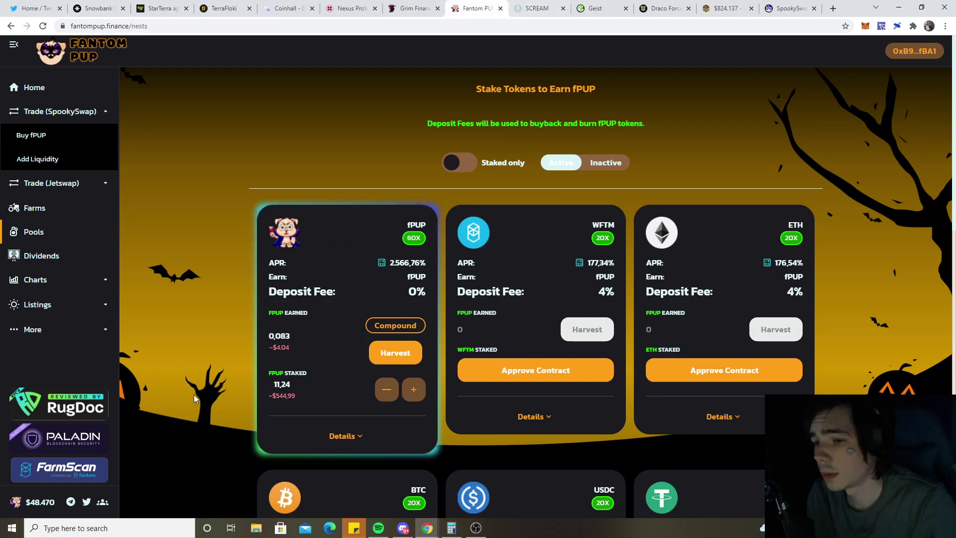
scroll(431, 244, "down", 5)
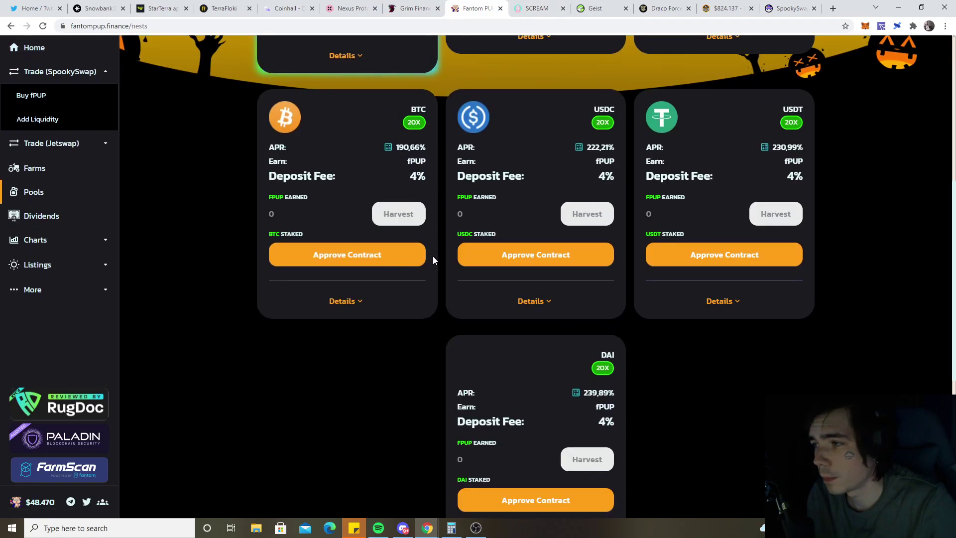
scroll(441, 276, "down", 5)
scroll(453, 297, "down", 2)
scroll(479, 328, "up", 10)
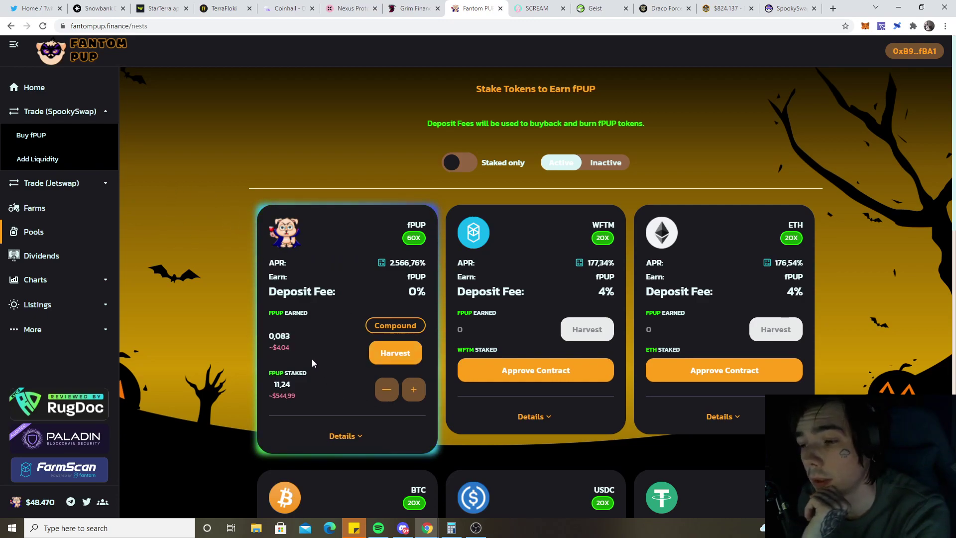
left_click_drag(296, 395, 280, 395)
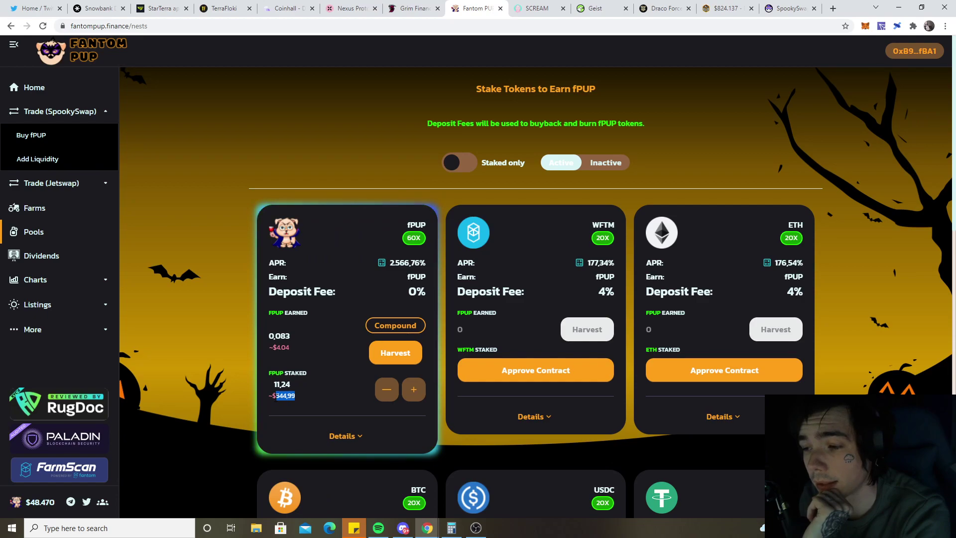
left_click(187, 449)
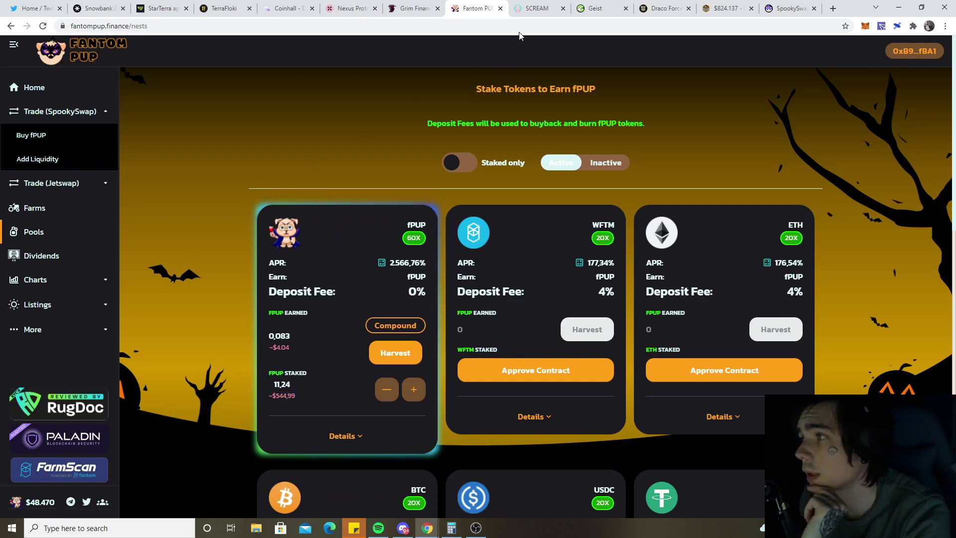
Check the DRC price chart on kek.tools, showing $824.13.
left_click(664, 9)
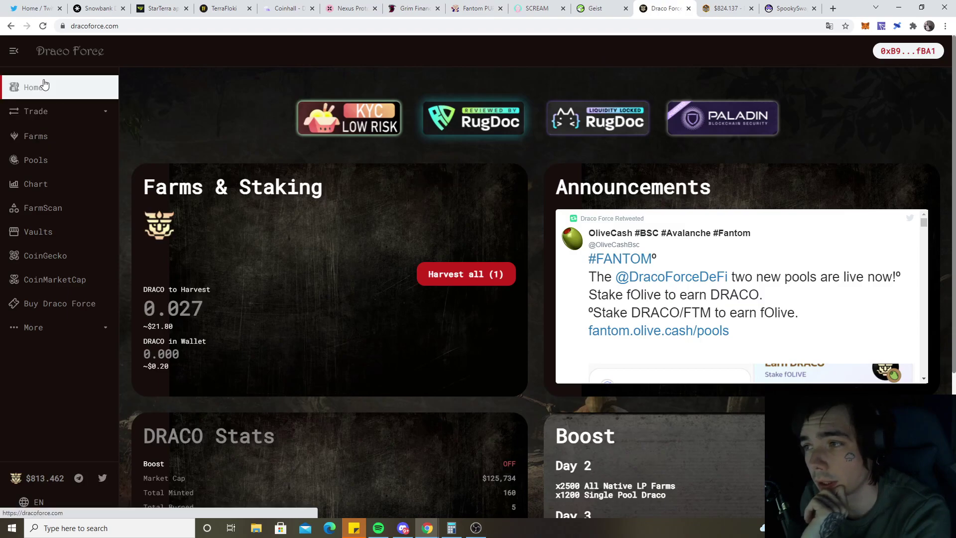
left_click(725, 8)
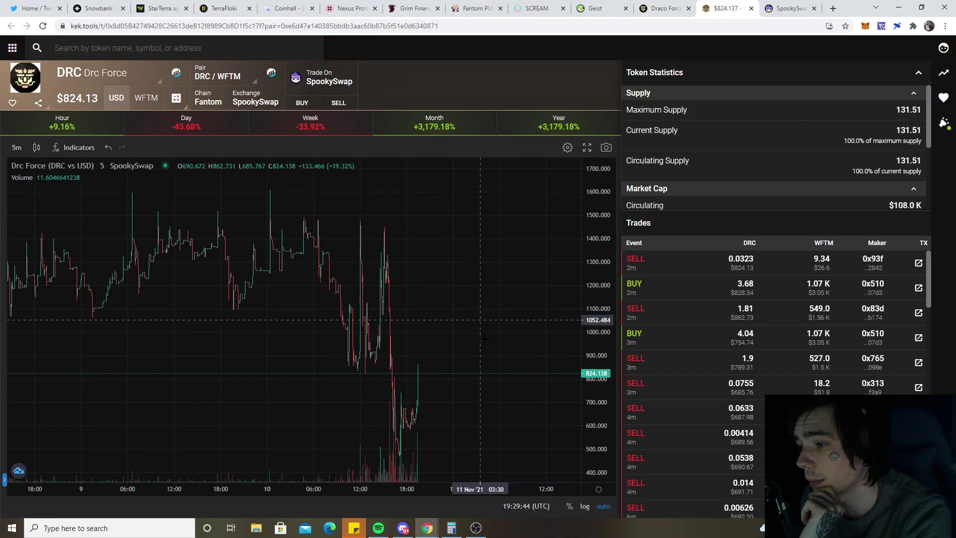
scroll(306, 409, "up", 2)
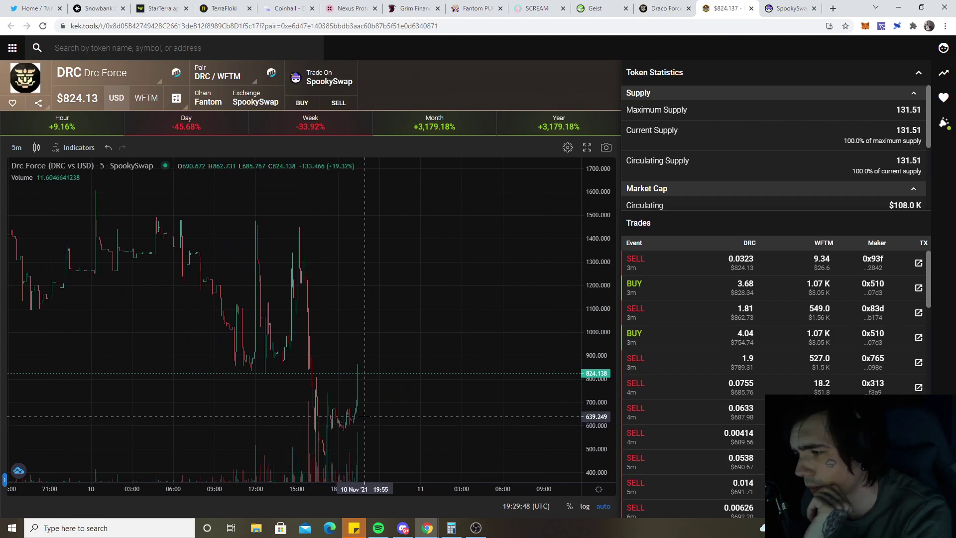
left_click(663, 8)
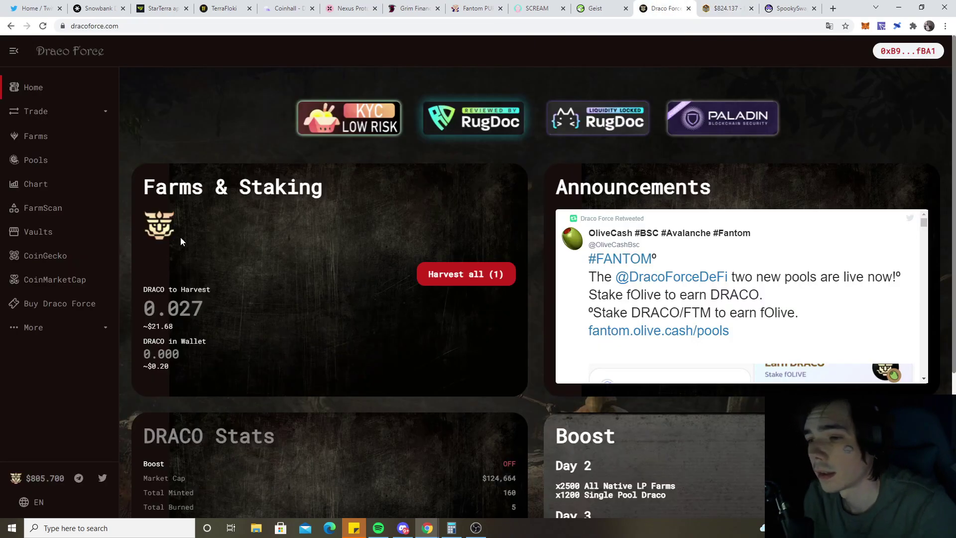
Note 0.027 DRACO to harvest, glance at the YieldWolf vaults, and return to Draco Force.
double_click(202, 310)
left_click(96, 333)
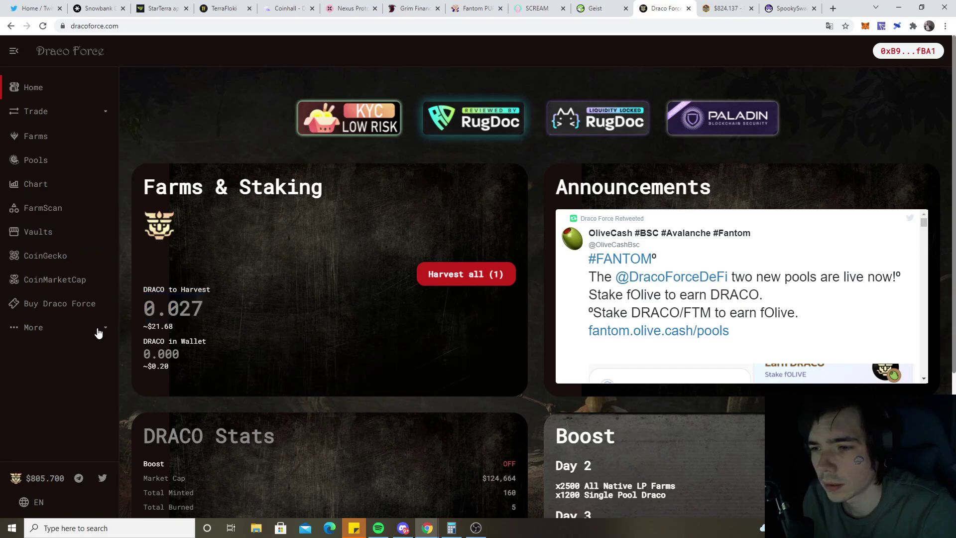
left_click(64, 231)
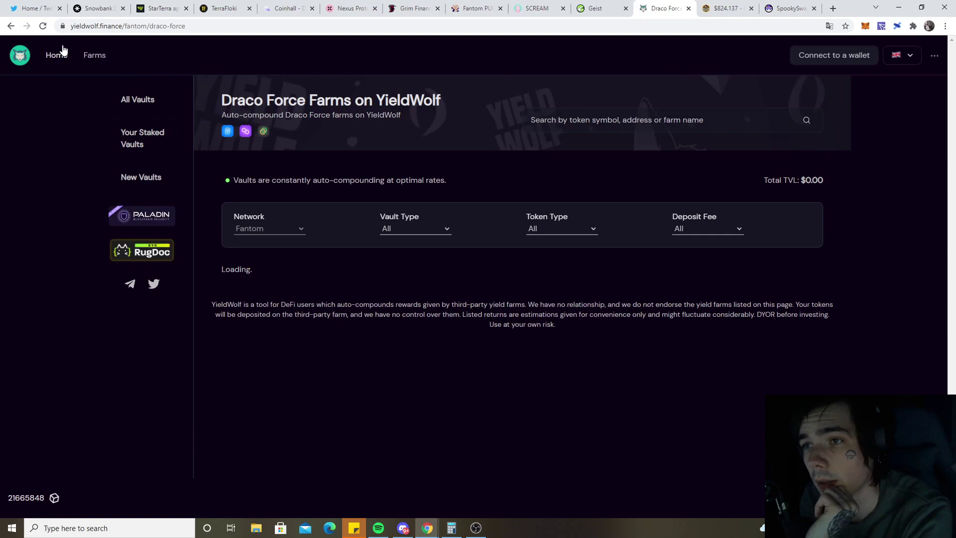
left_click(10, 25)
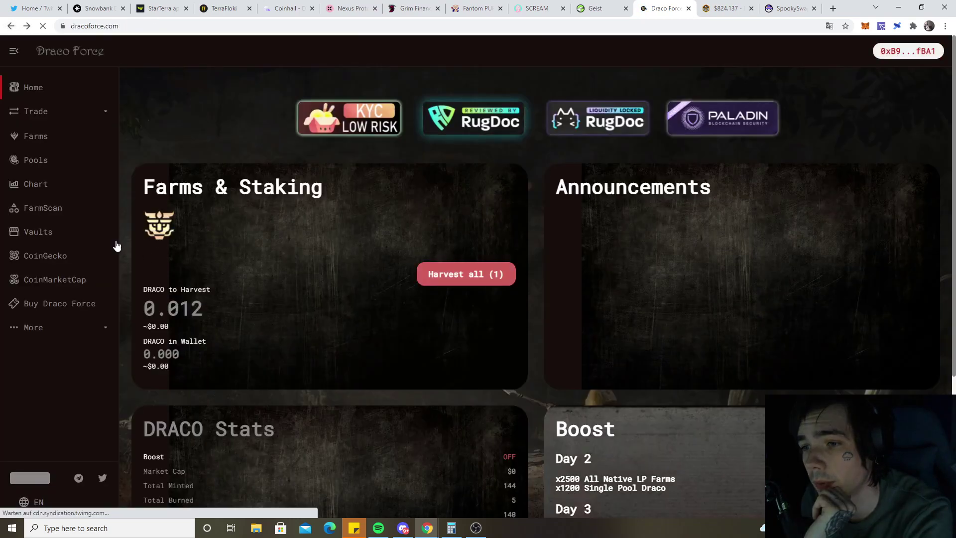
left_click(36, 160)
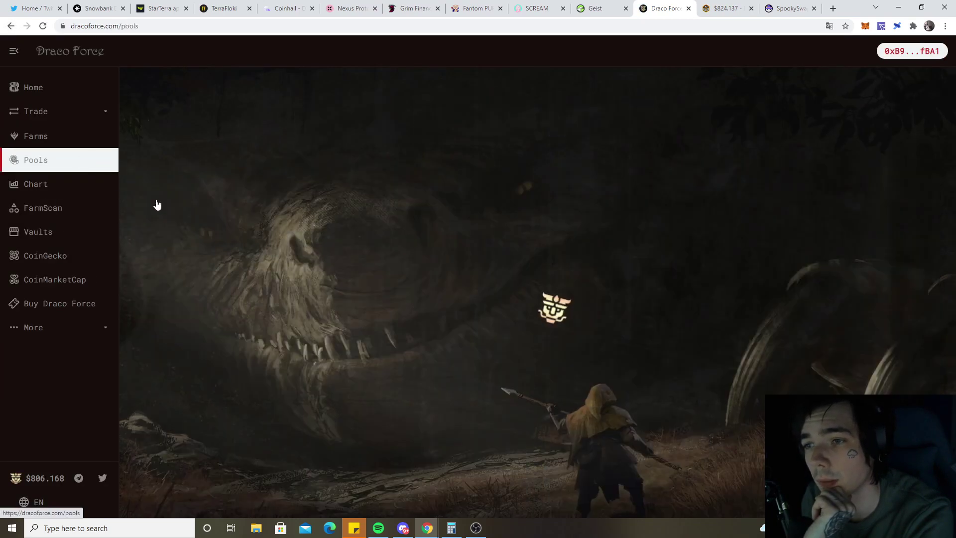
scroll(398, 272, "down", 4)
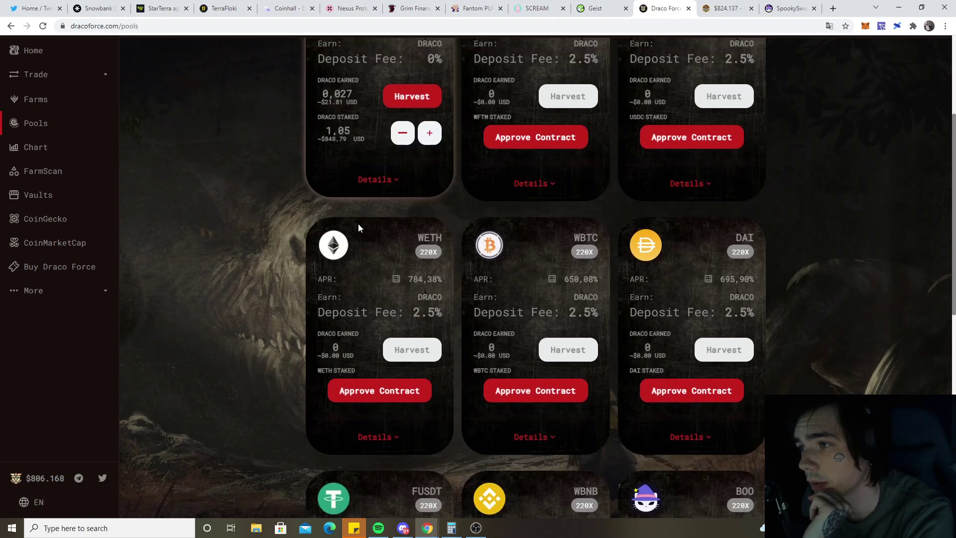
scroll(398, 272, "up", 4)
left_click(341, 318)
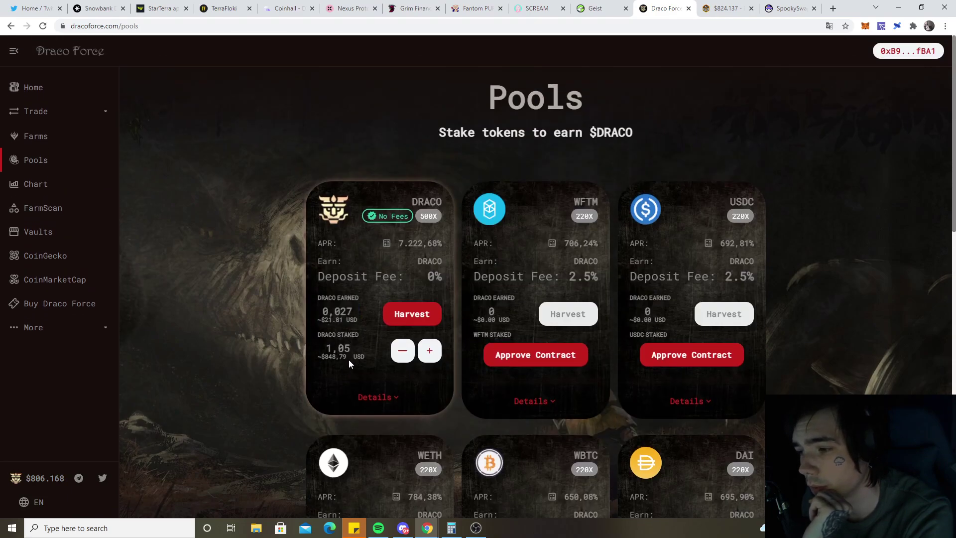
left_click(386, 243)
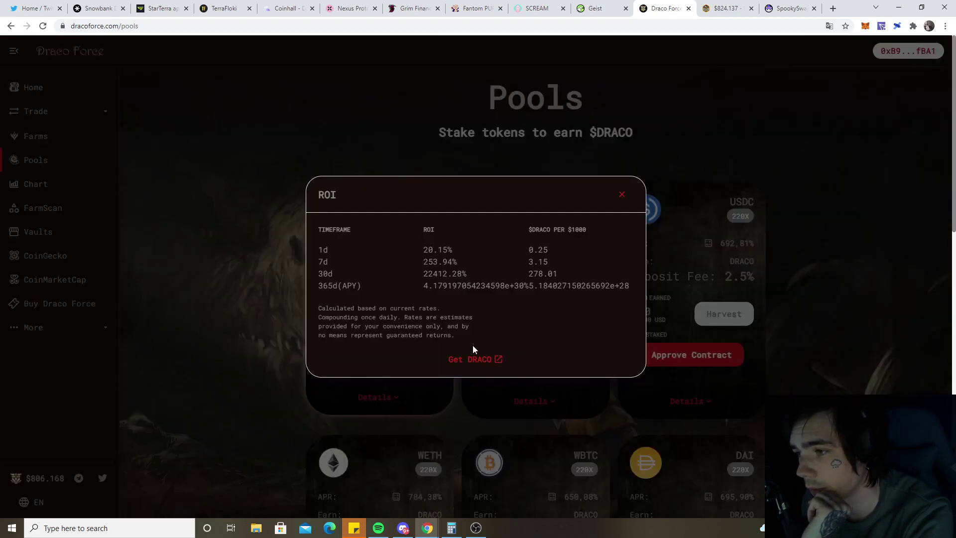
double_click(448, 251)
left_click(386, 248)
left_click(255, 319)
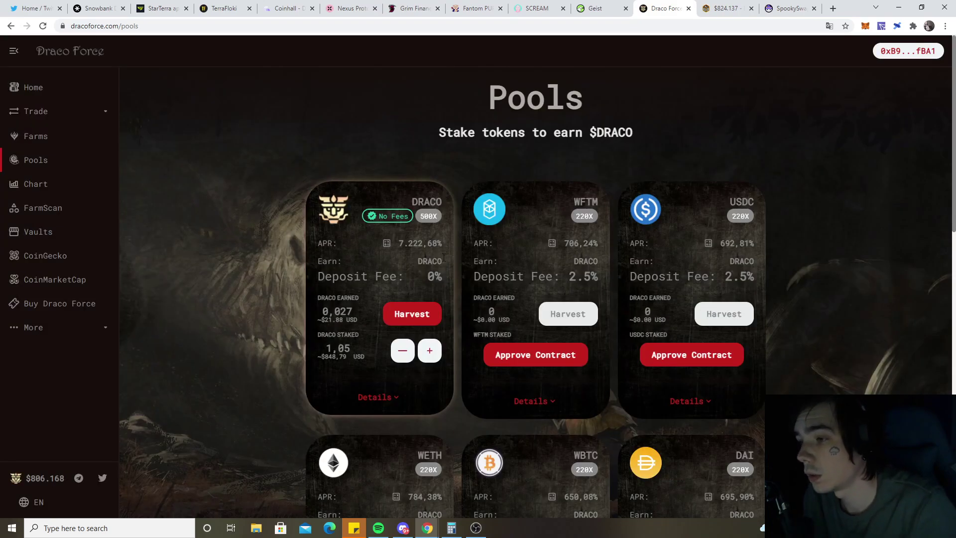
left_click(35, 136)
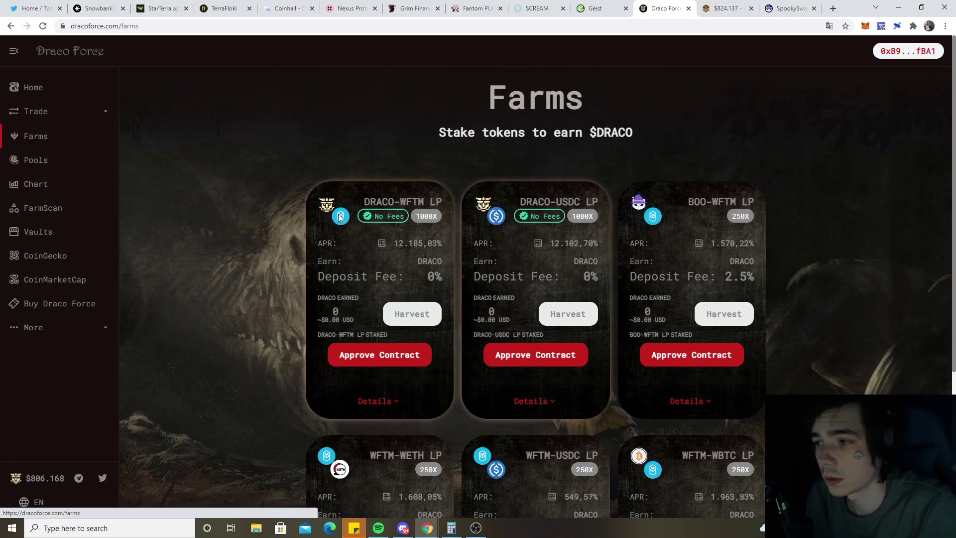
left_click(382, 244)
left_click_drag(458, 249, 392, 238)
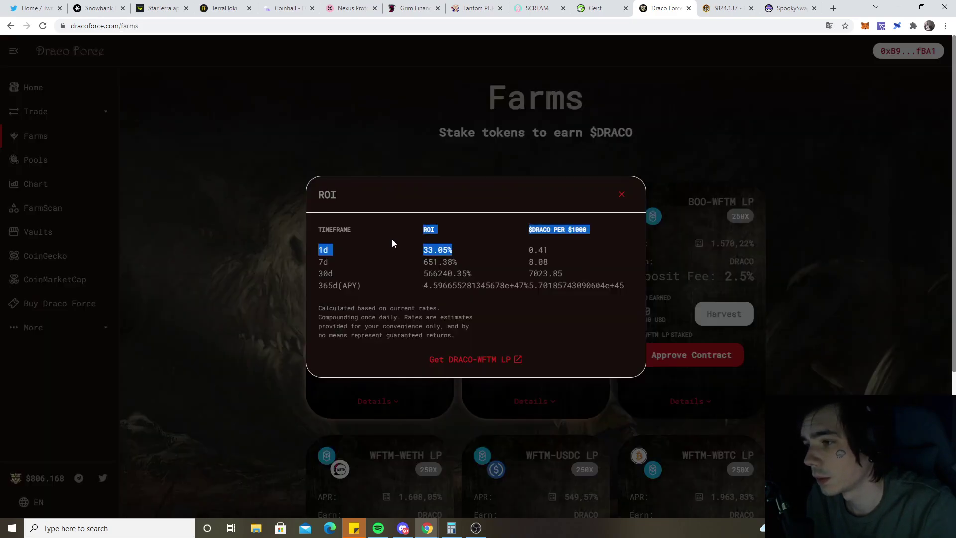
left_click(344, 262)
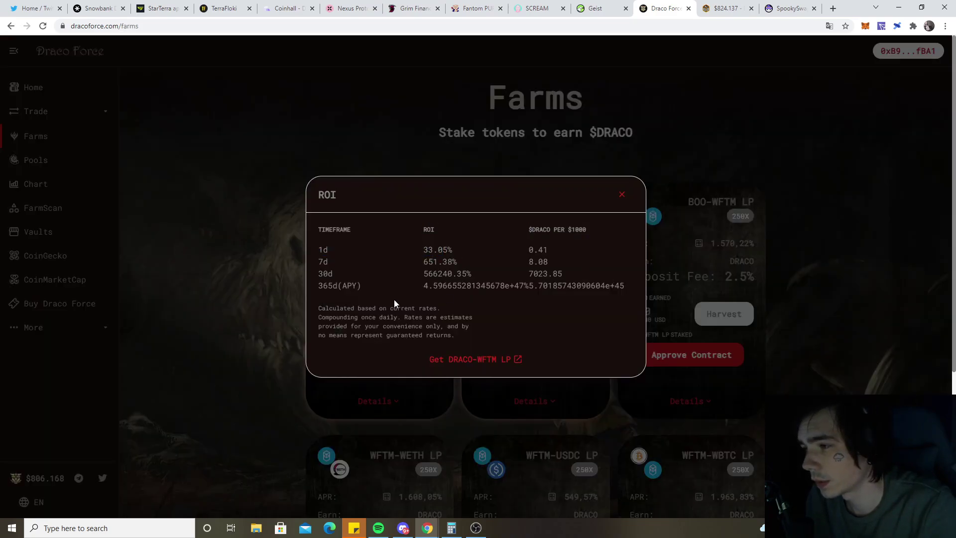
left_click(201, 299)
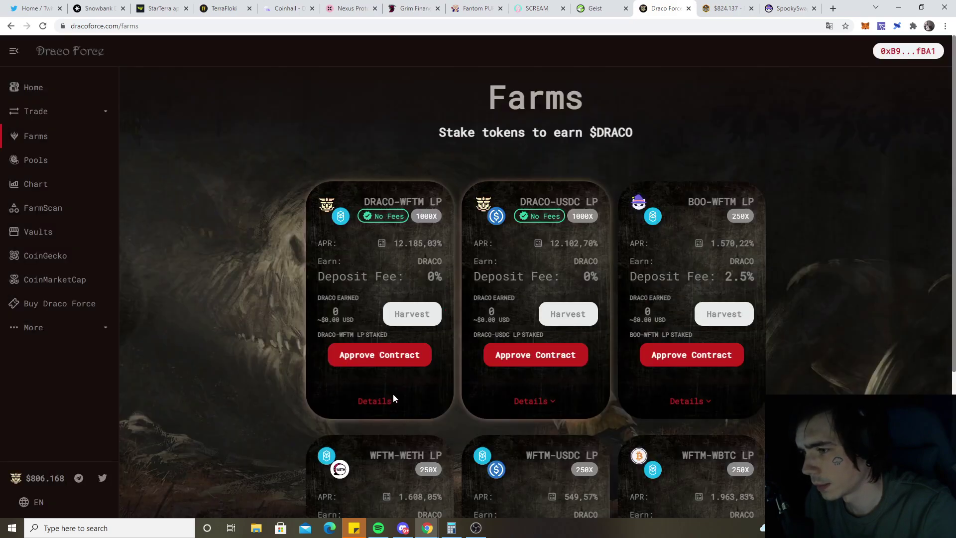
Recheck the DRC chart and the staked DRACO amount on the Pools page.
left_click(728, 9)
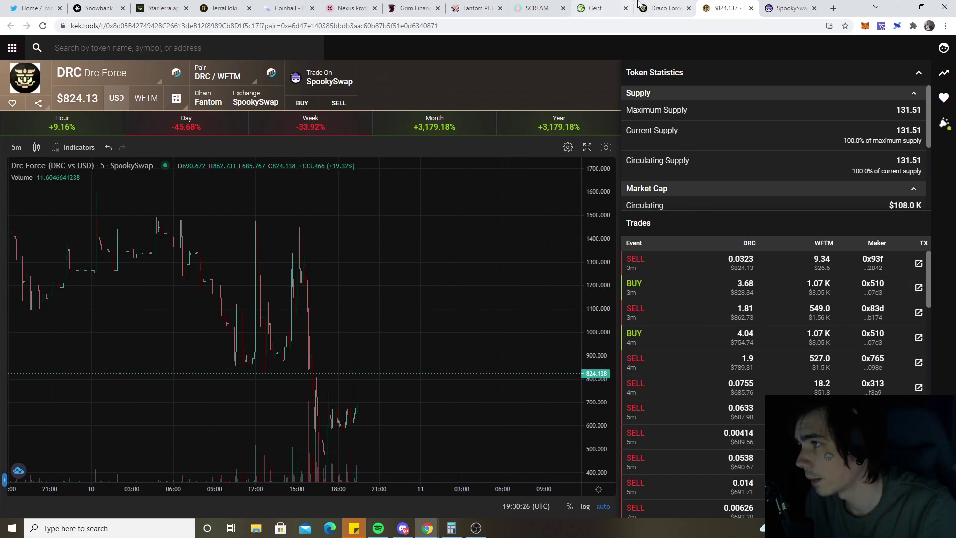
left_click(661, 9)
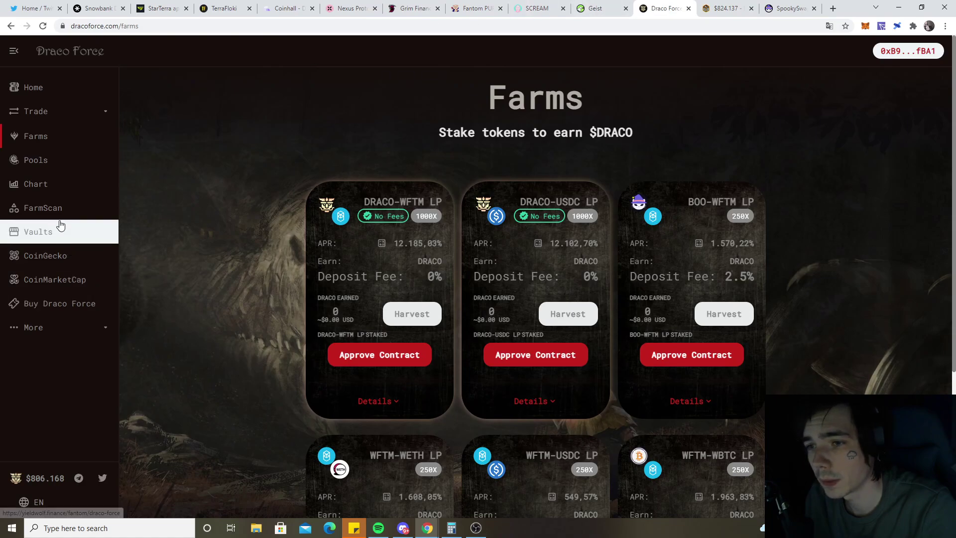
left_click(35, 160)
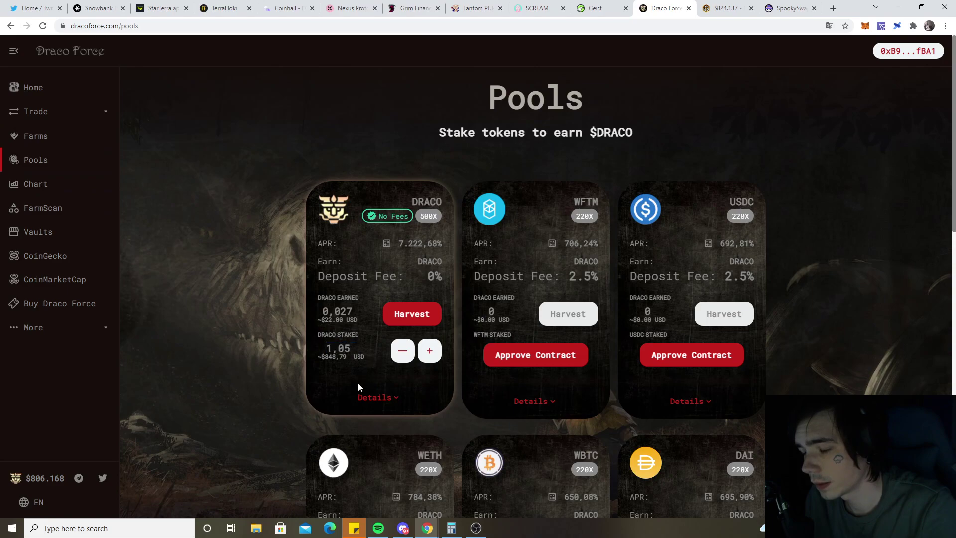
left_click_drag(355, 349, 320, 344)
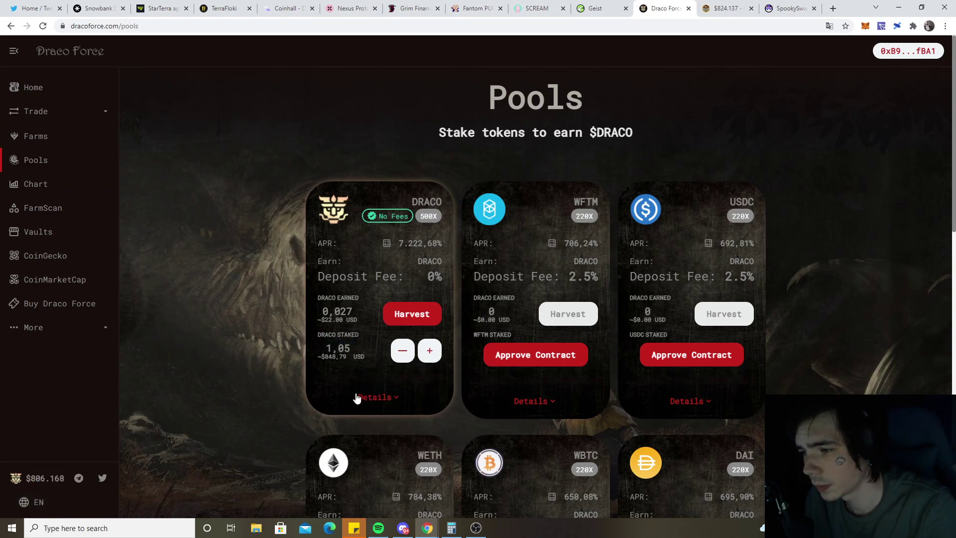
Expand the DRACO-WFTM and DRACO-USDC farm details: $50,903 and $51,249 total liquidity.
left_click(35, 136)
left_click(377, 401)
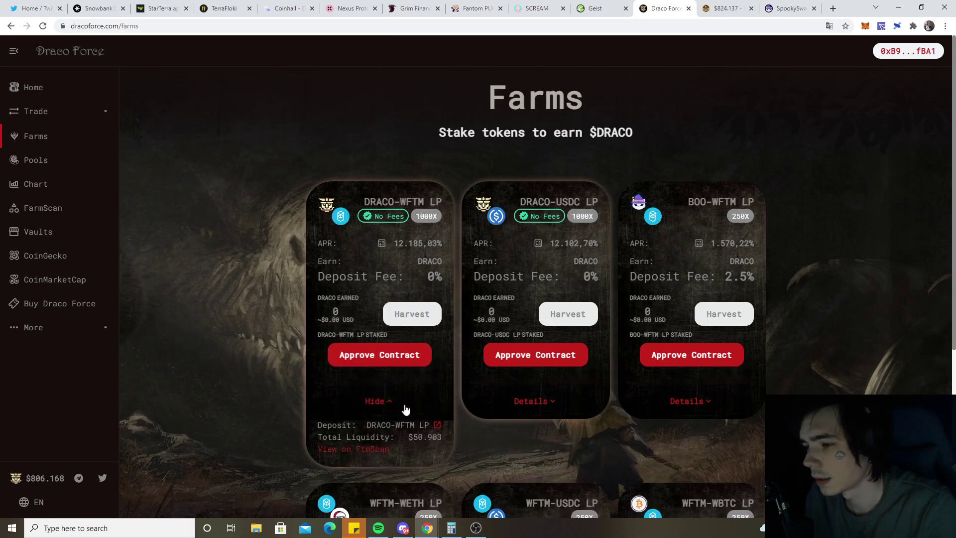
left_click(534, 402)
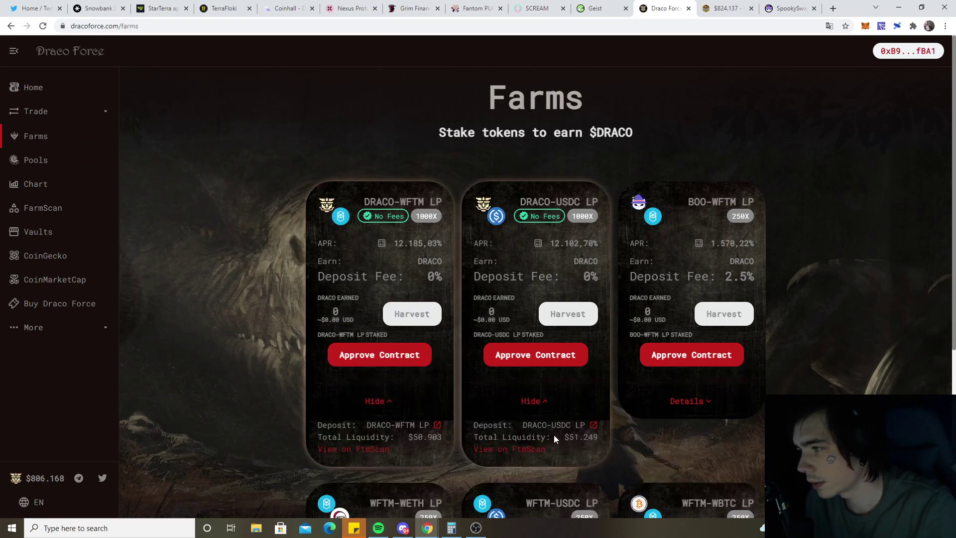
left_click_drag(565, 442, 536, 437)
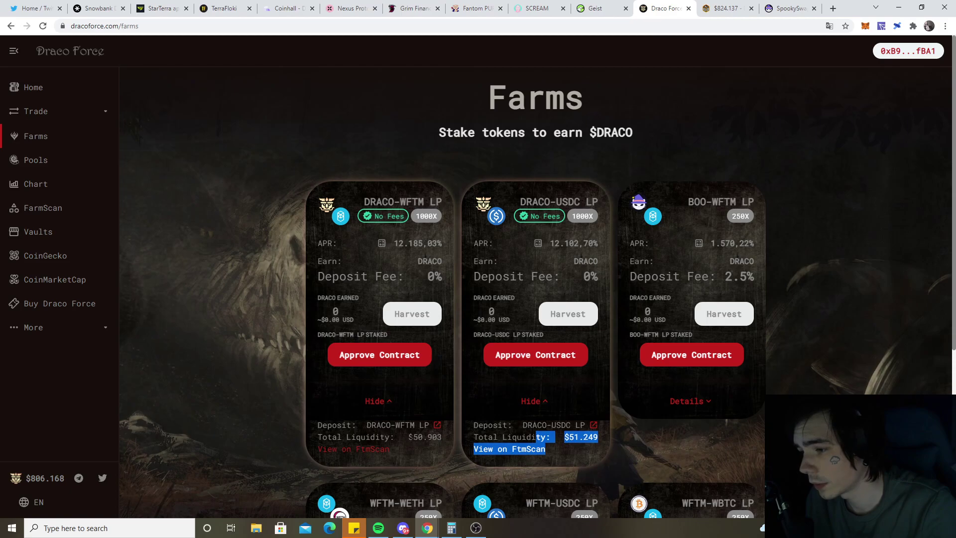
Open the Draco Force home dashboard and inspect the total value locked figure.
left_click(424, 436)
left_click(33, 87)
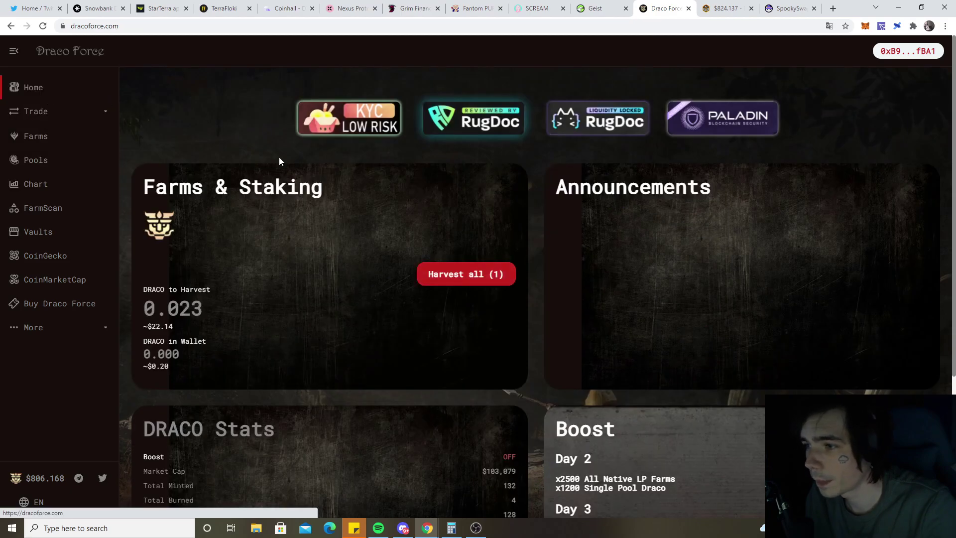
scroll(311, 298, "down", 3)
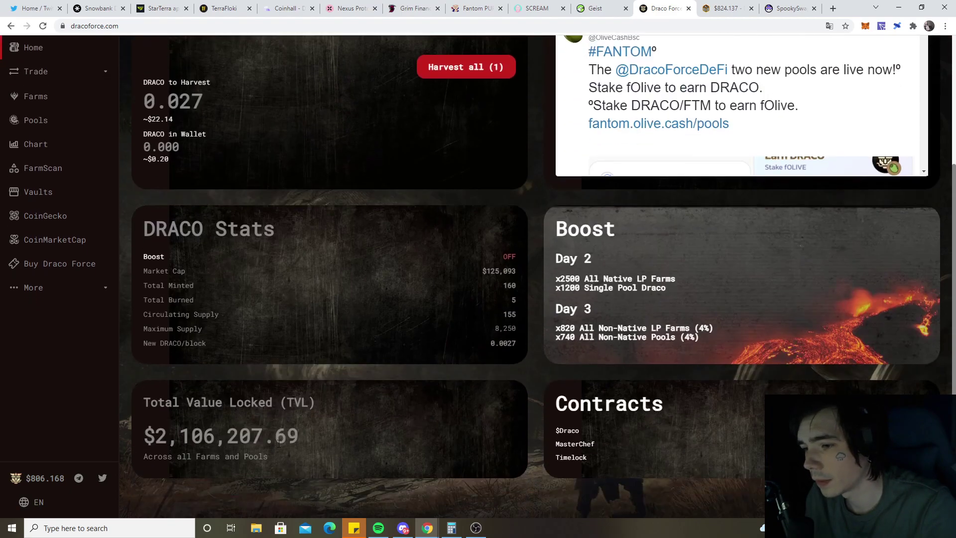
left_click_drag(302, 441, 149, 438)
left_click(314, 452)
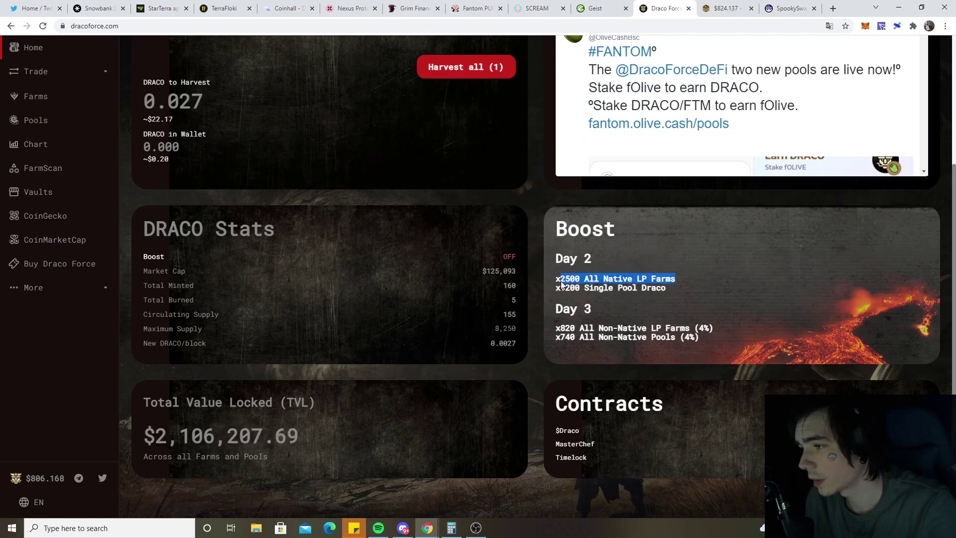
Inspect the boost schedule, including the x1200 Single Pool Draco line.
left_click(631, 301)
left_click_drag(672, 290, 531, 276)
left_click(553, 288)
left_click(385, 288)
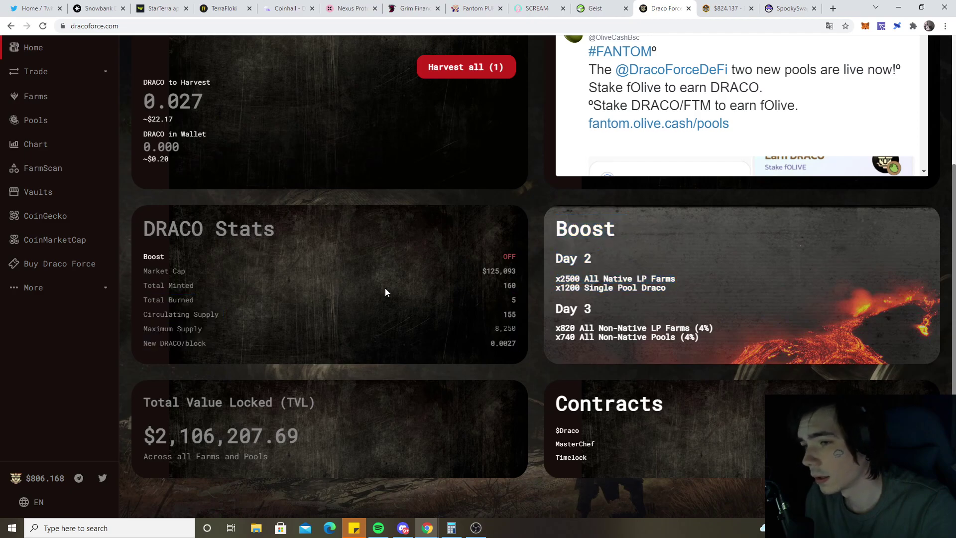
scroll(212, 300, "up", 5)
scroll(479, 341, "down", 4)
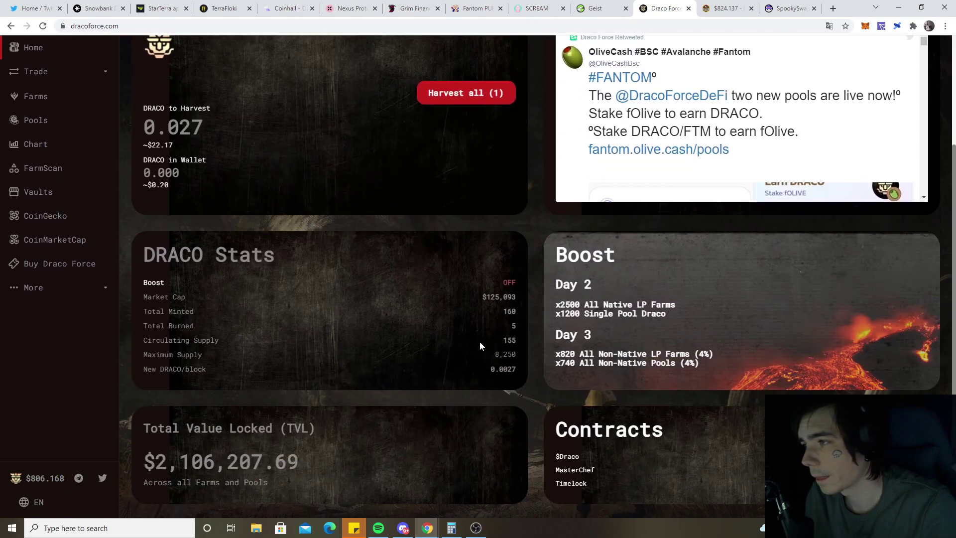
scroll(669, 381, "up", 4)
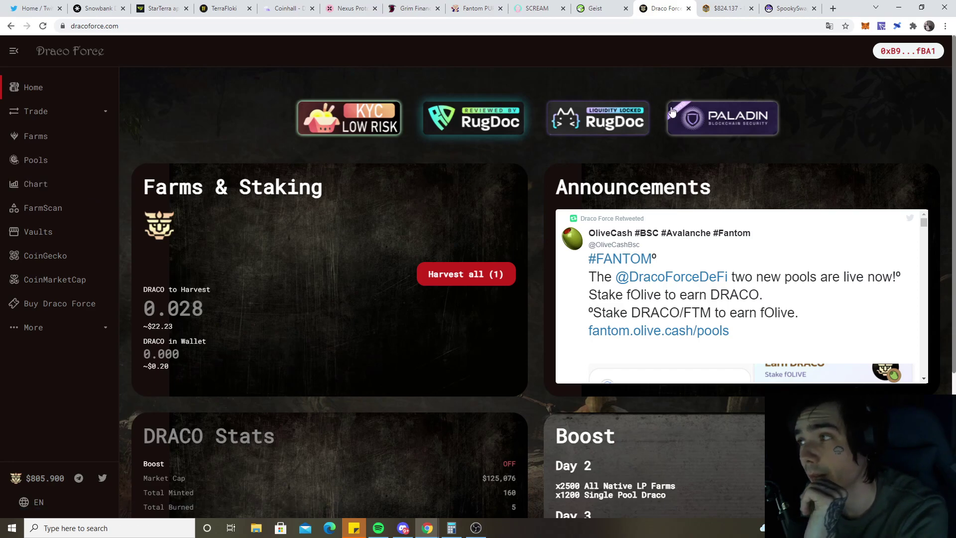
Check the DRC price chart, then go to the Draco Force Farms list.
left_click(728, 8)
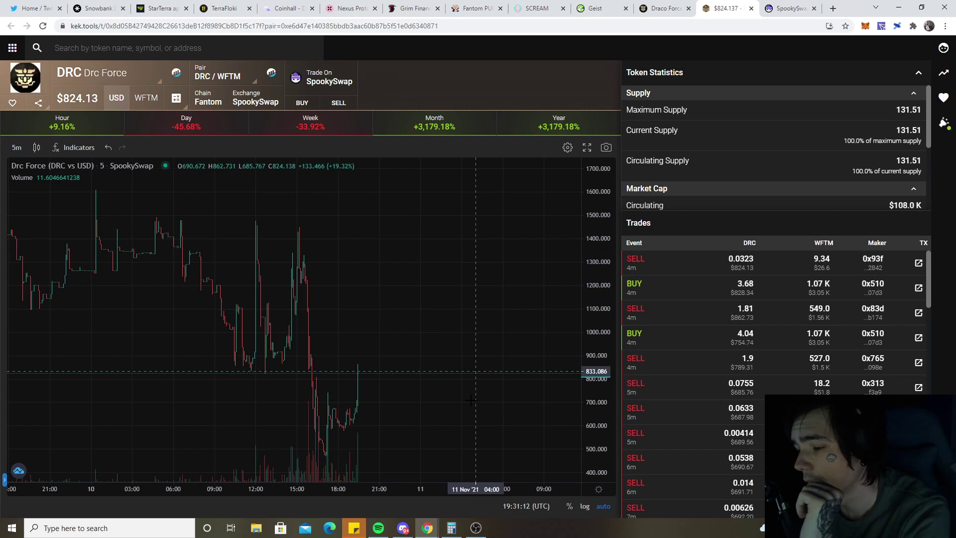
left_click(663, 8)
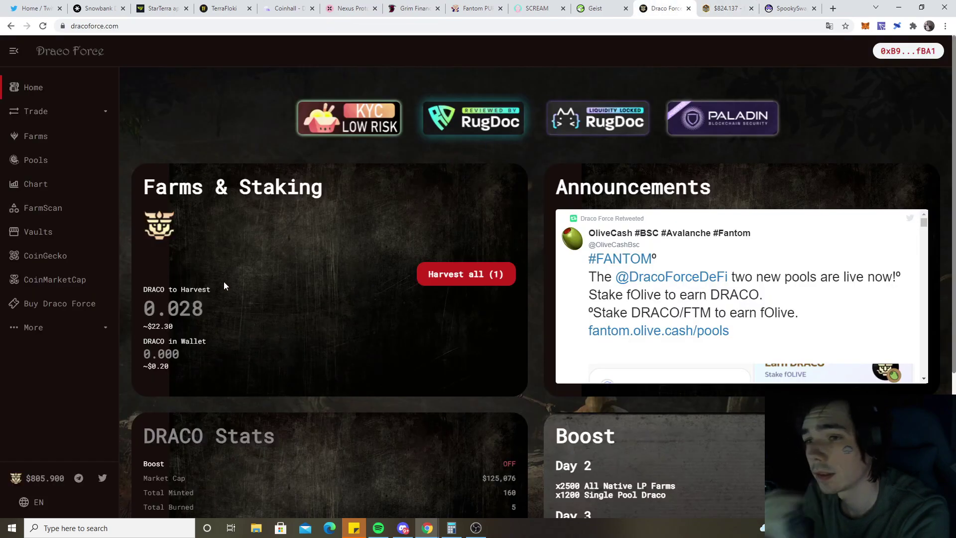
left_click(35, 137)
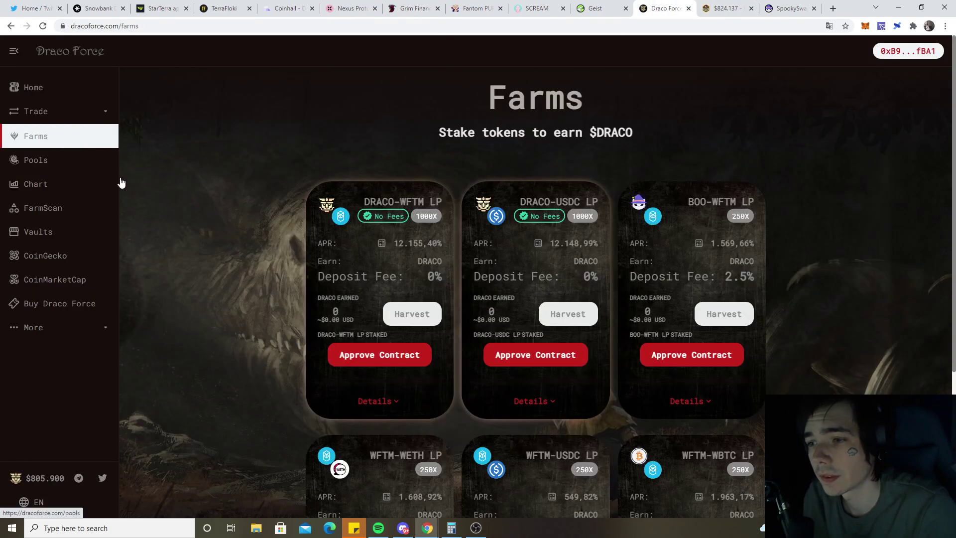
View the DRACO-WFTM farm's ROI projections twice.
left_click(383, 242)
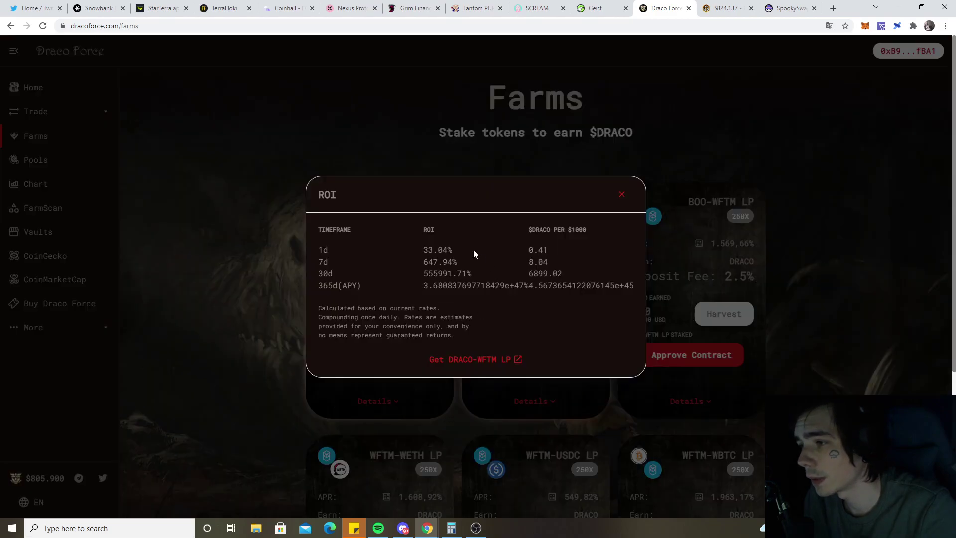
left_click(268, 282)
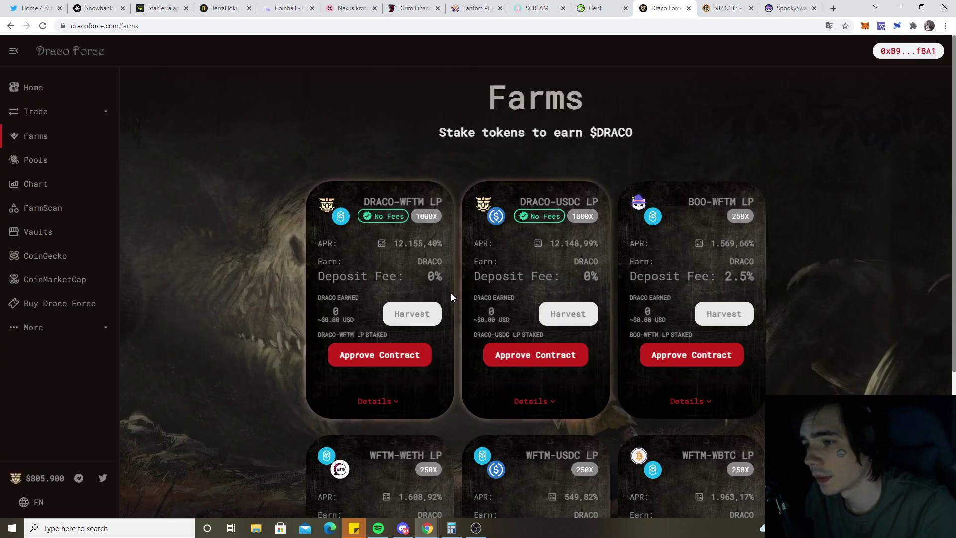
left_click(382, 243)
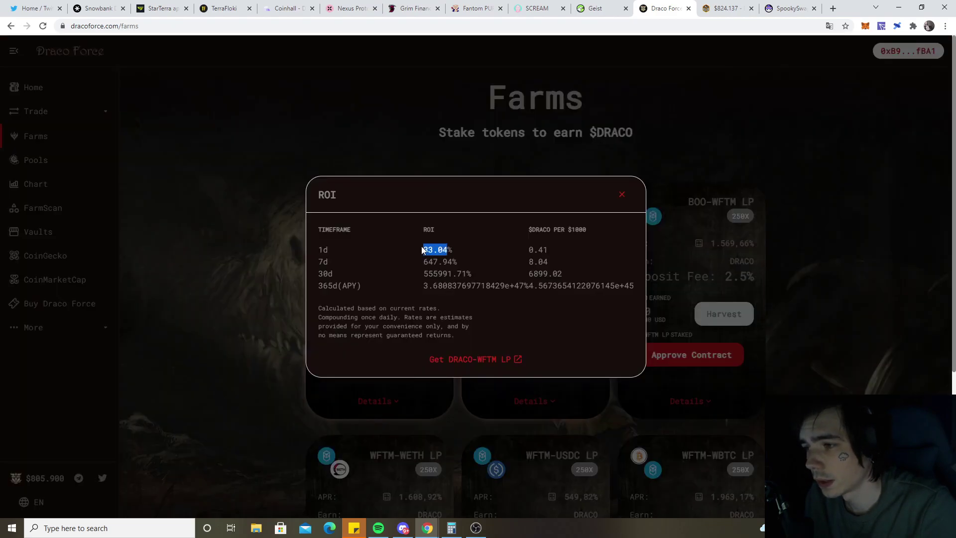
left_click(295, 246)
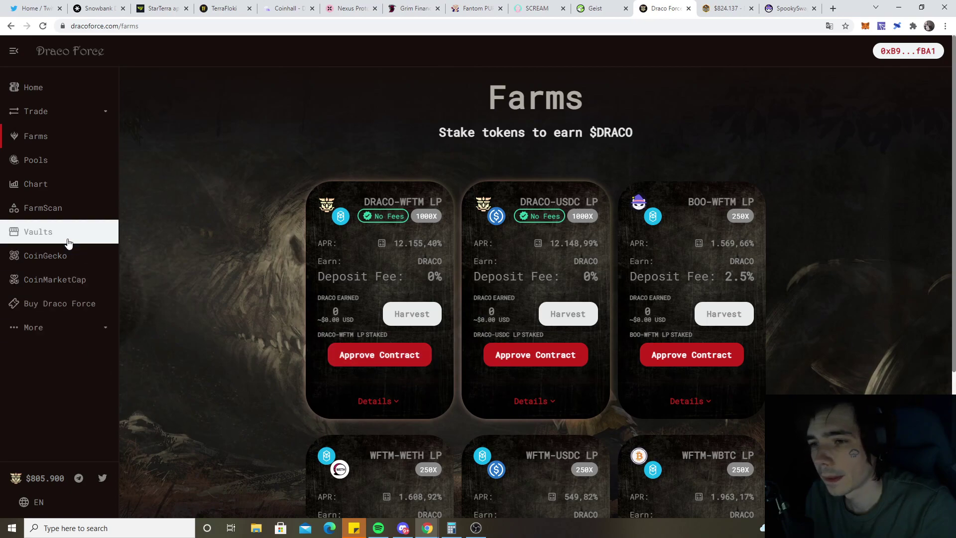
Check the DRACO pool's 1.05 staked and 0.028 earned, then the DRC chart and Draco Force home.
left_click(35, 160)
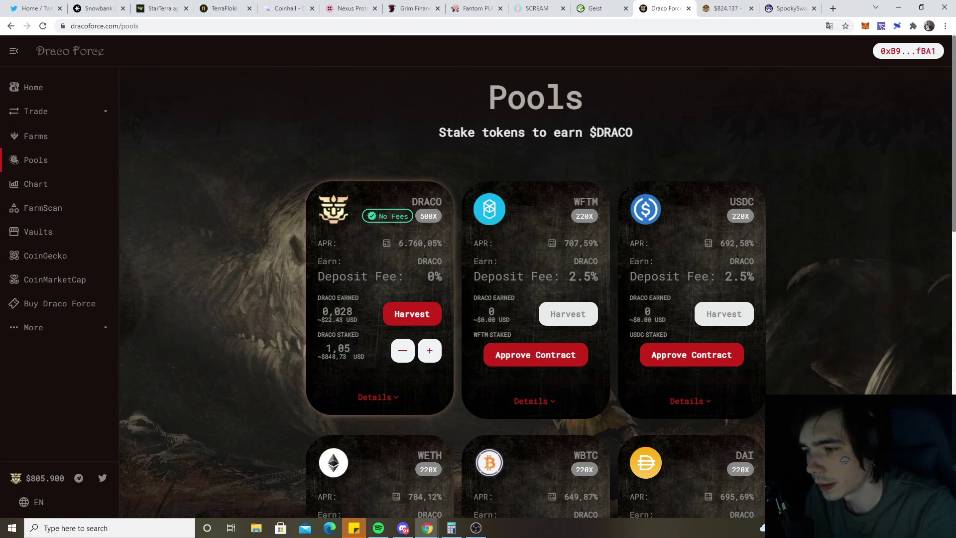
double_click(337, 312)
left_click(329, 332)
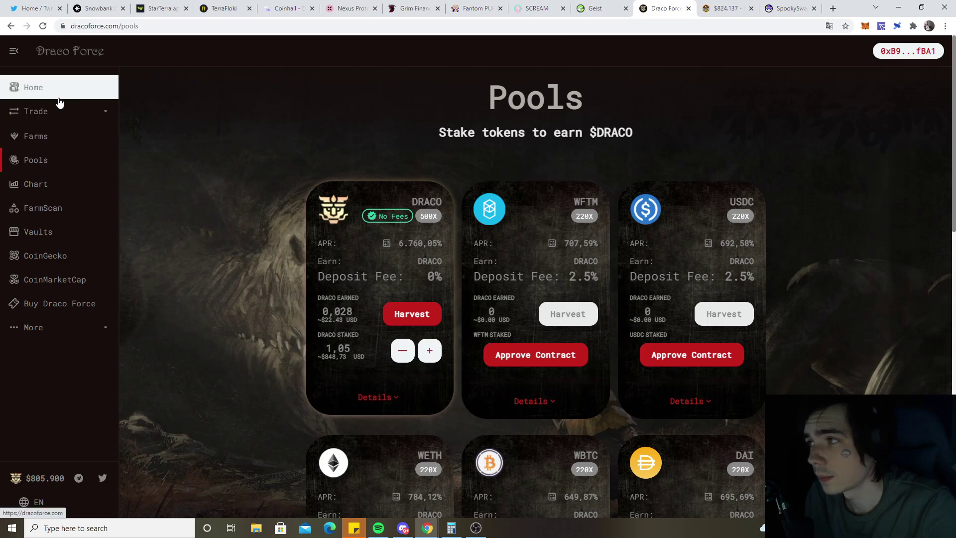
left_click(724, 8)
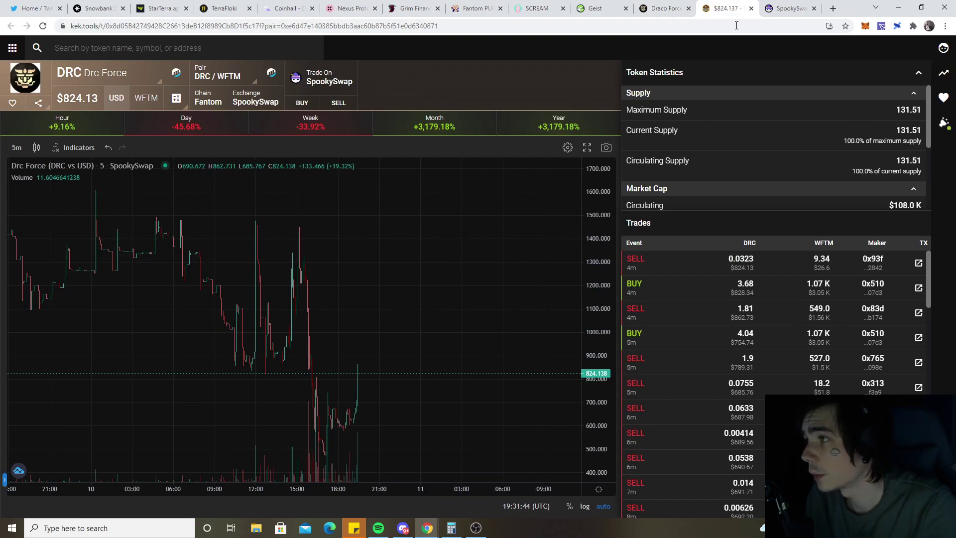
left_click(665, 8)
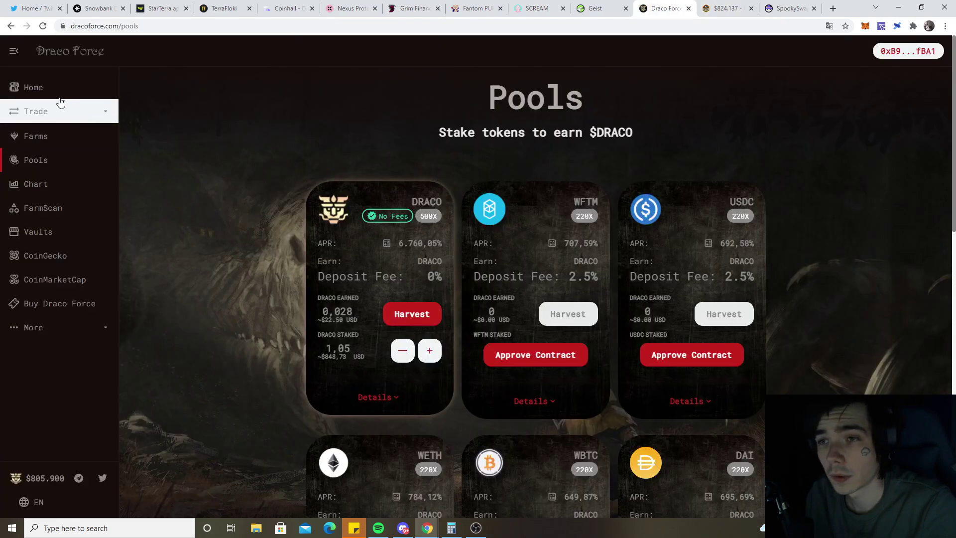
left_click(33, 87)
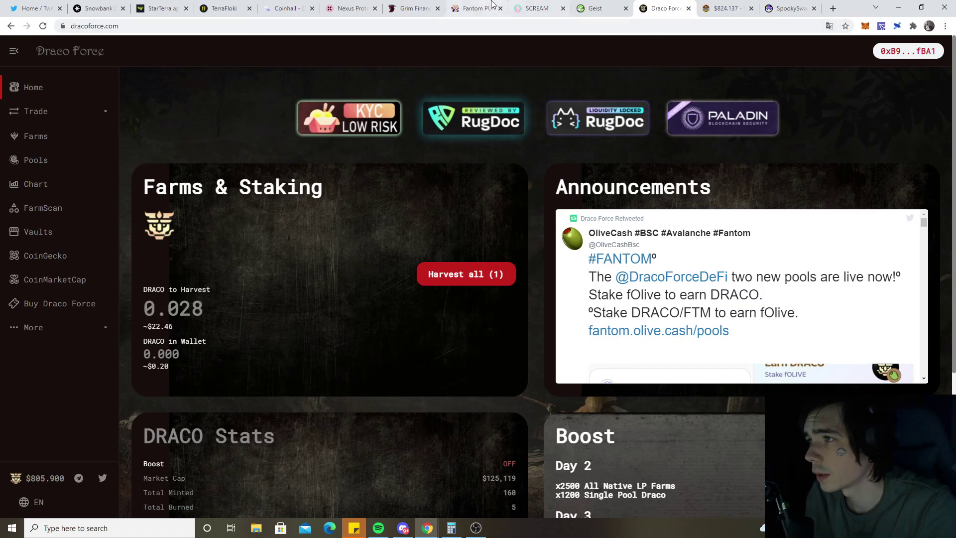
Check the staked fPUP amount on Fantom Pup, briefly visiting the Geist tab.
left_click(478, 9)
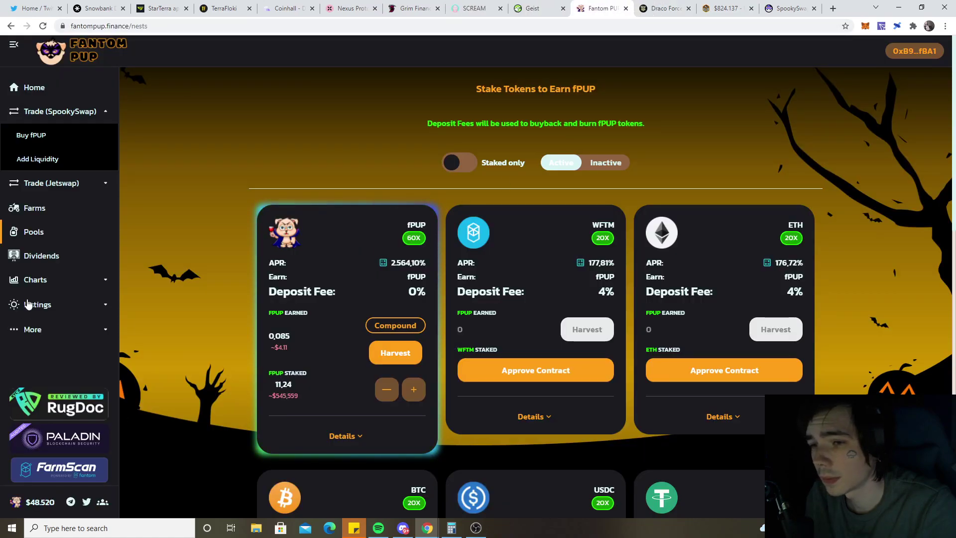
left_click_drag(301, 385, 268, 371)
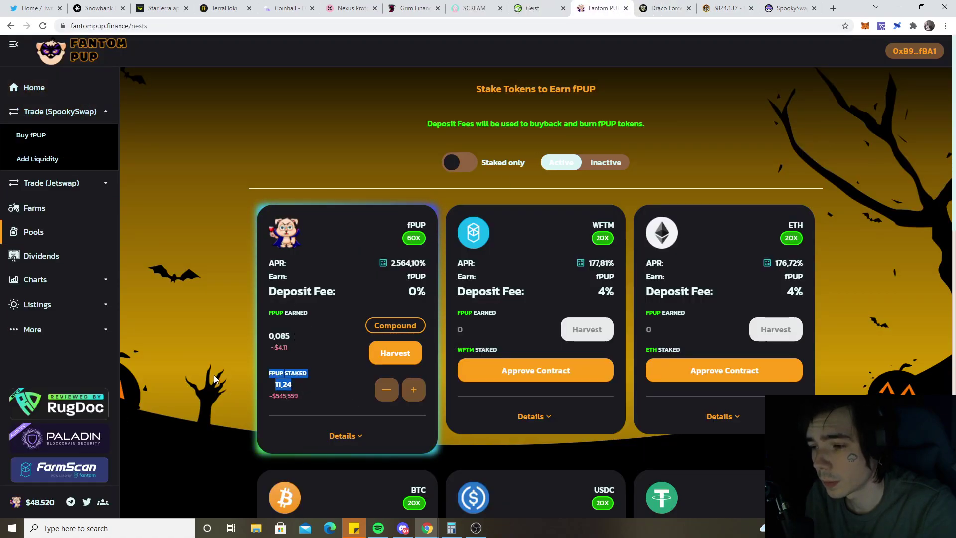
left_click(213, 374)
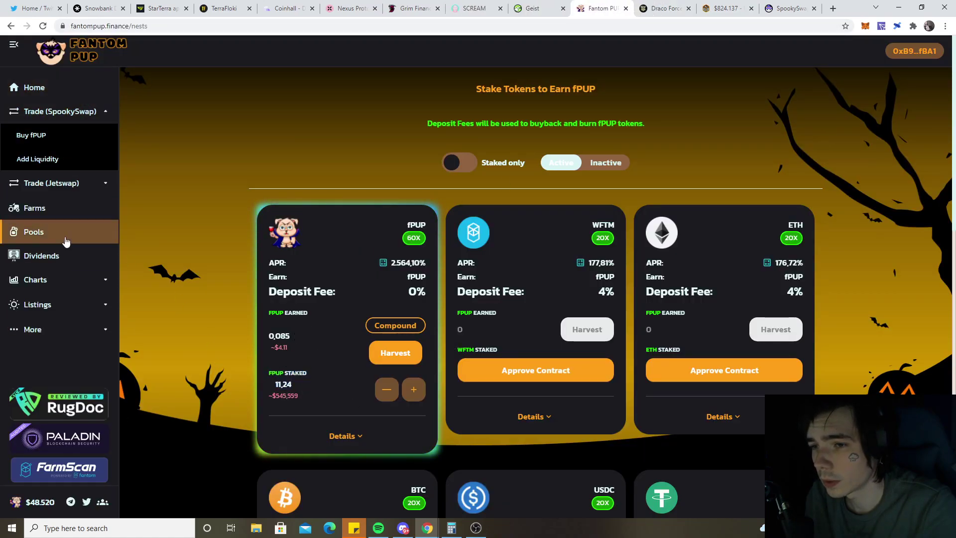
left_click(533, 8)
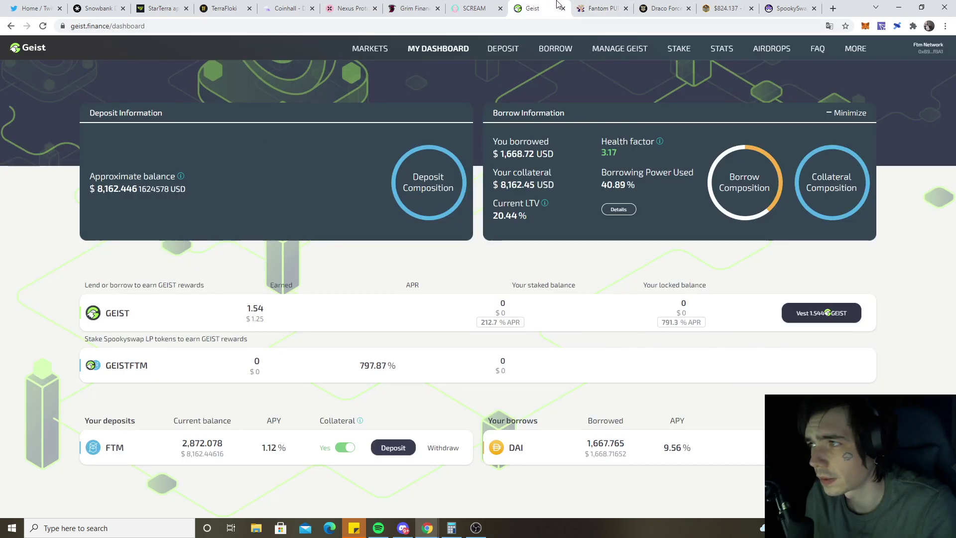
left_click(594, 8)
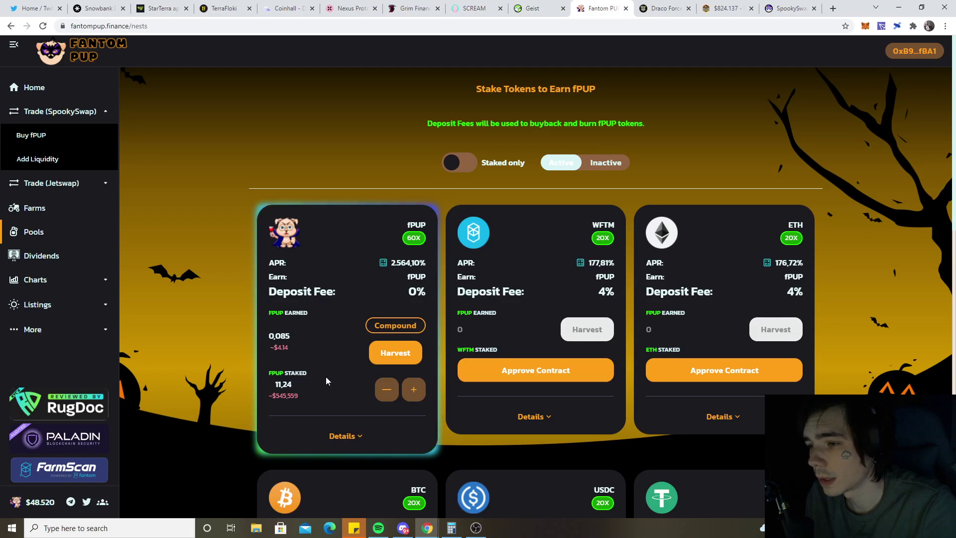
Note 0.085 fPUP earned and view the fPUP pool's return estimate.
left_click_drag(291, 348, 263, 317)
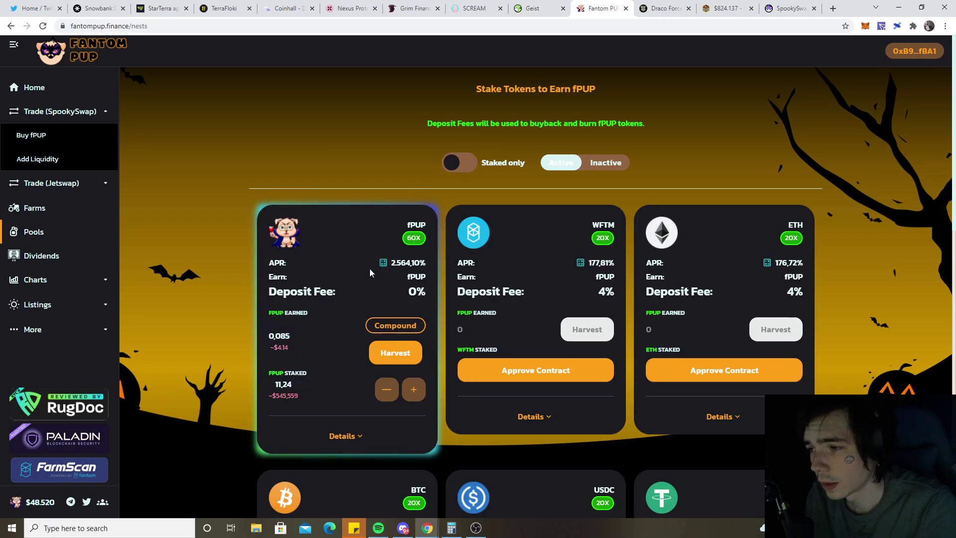
left_click(384, 262)
left_click(335, 240)
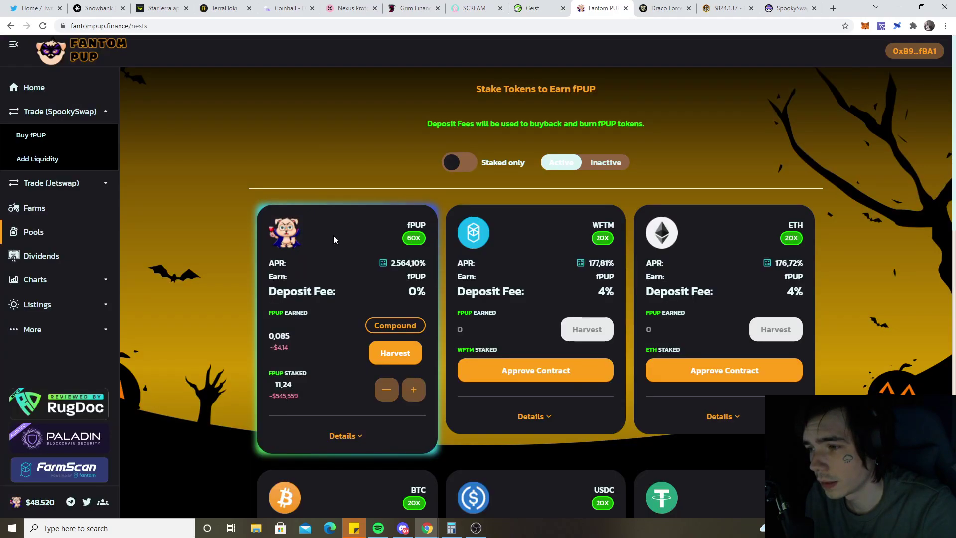
scroll(335, 239, "down", 2)
scroll(522, 247, "up", 2)
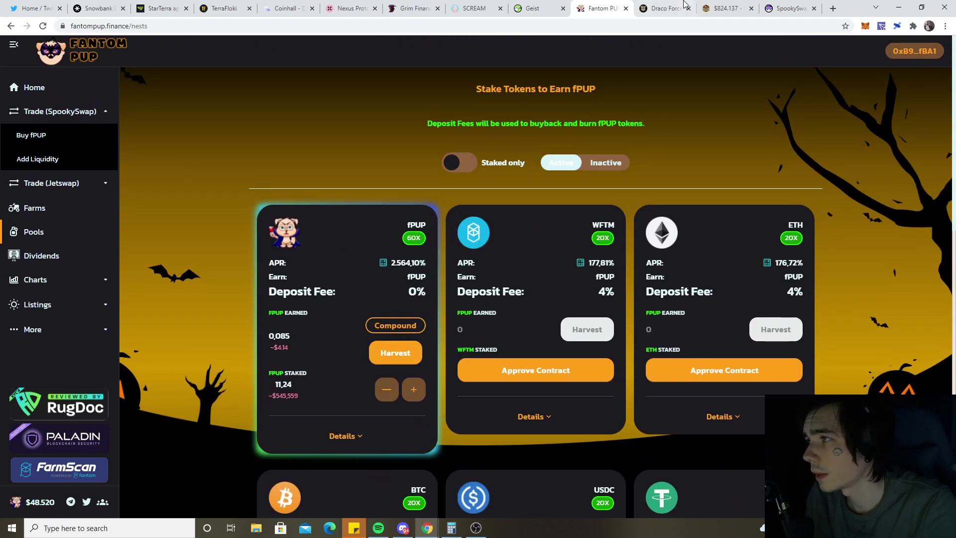
left_click(665, 8)
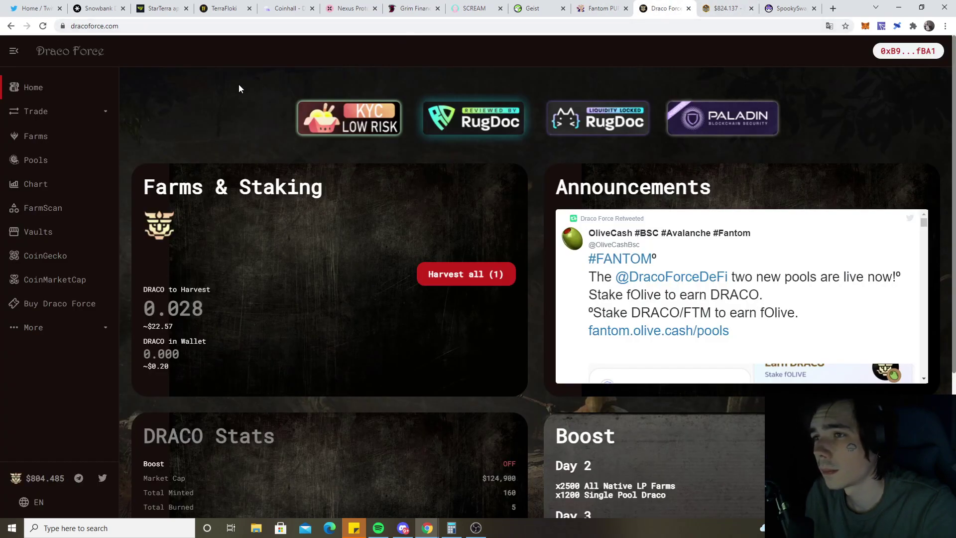
On Nexus Protocol's Farm page, note 155.948 claimable Psi and the nLuna/Psi pool's 224% APR.
left_click(351, 8)
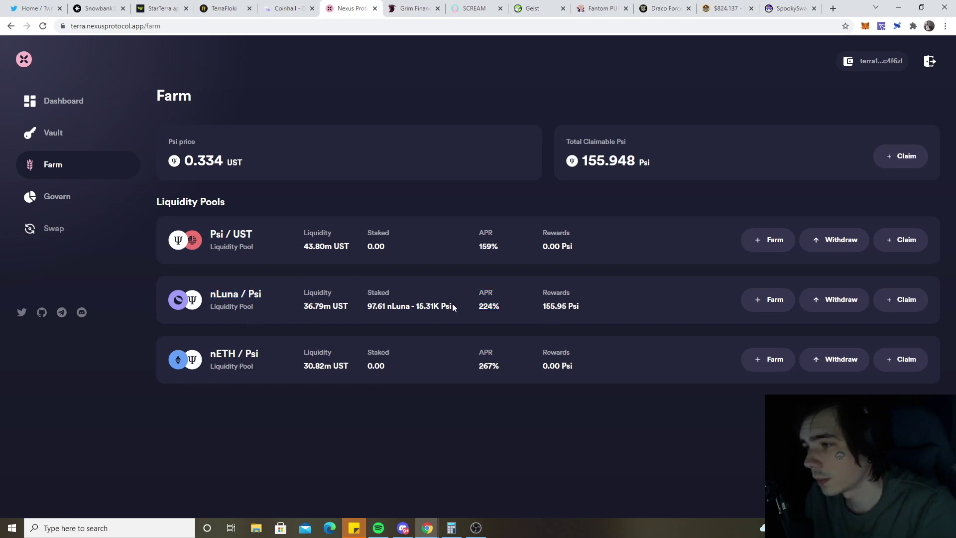
left_click_drag(639, 159, 590, 160)
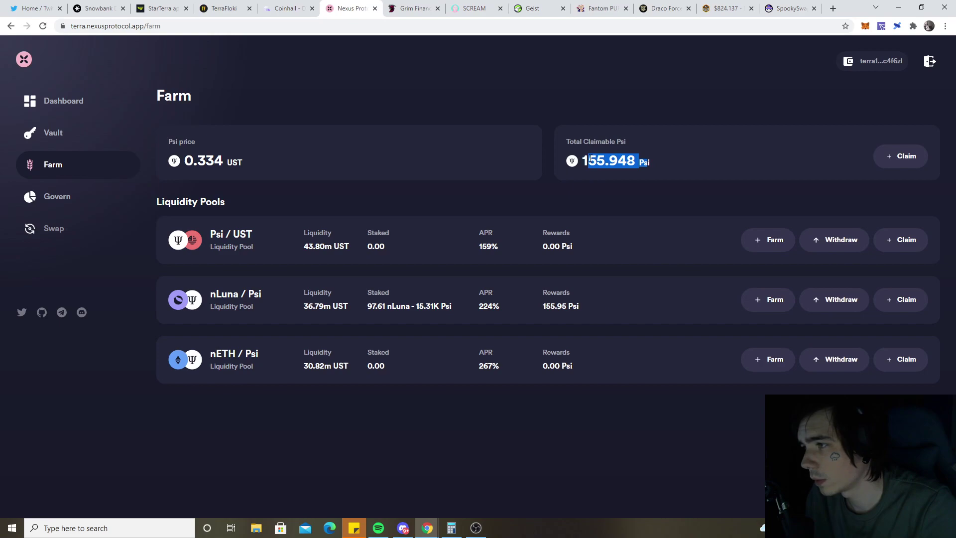
left_click(538, 217)
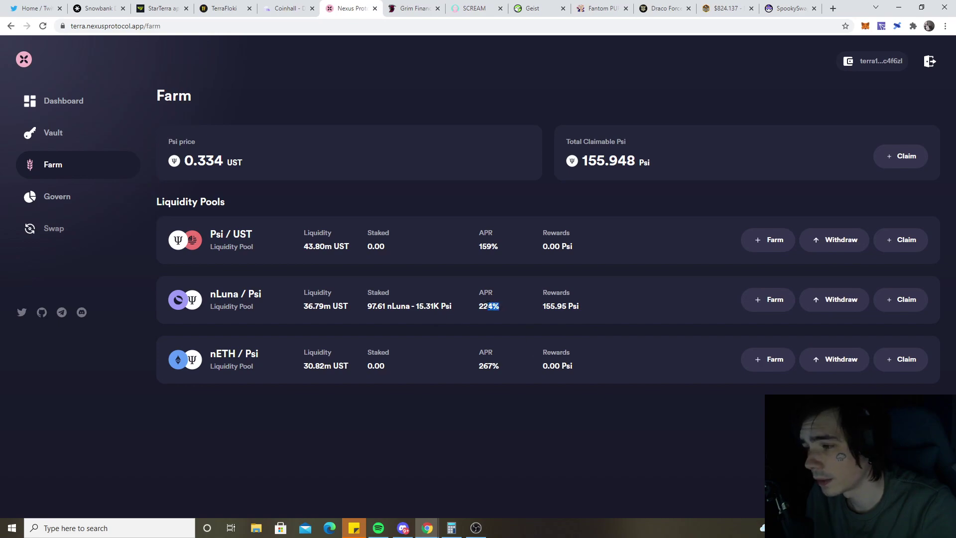
mouse_move(498, 305)
left_mouse_down()
mouse_move(478, 304)
mouse_move(494, 306)
left_mouse_up()
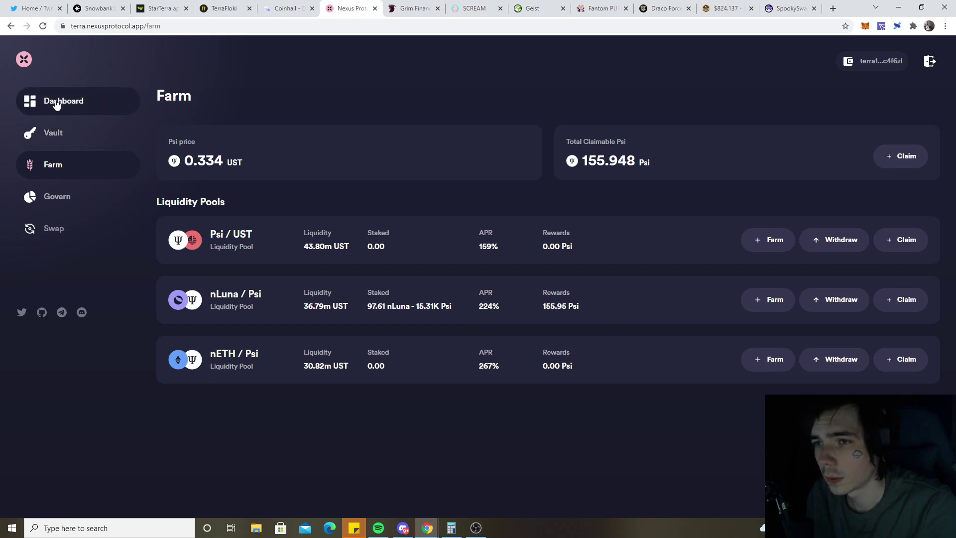
left_click(53, 132)
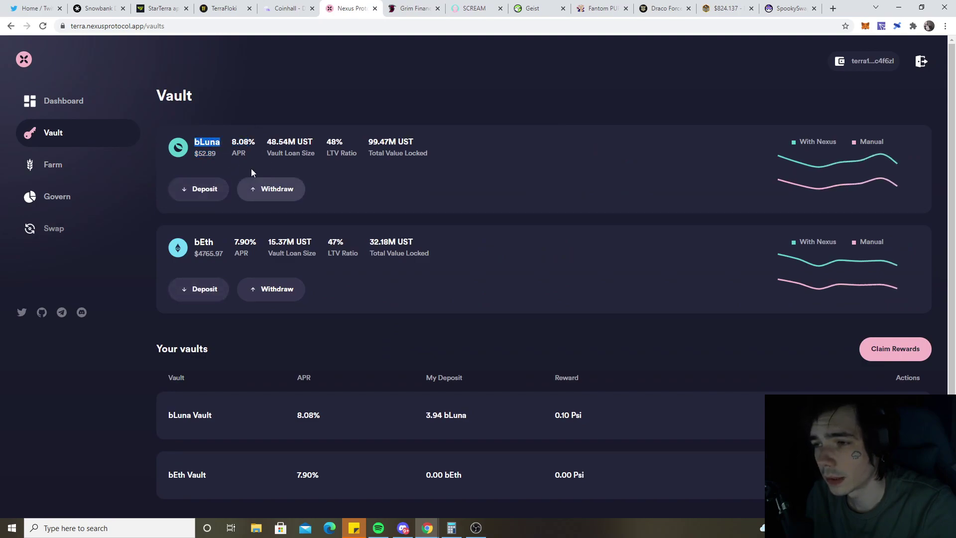
left_click(54, 165)
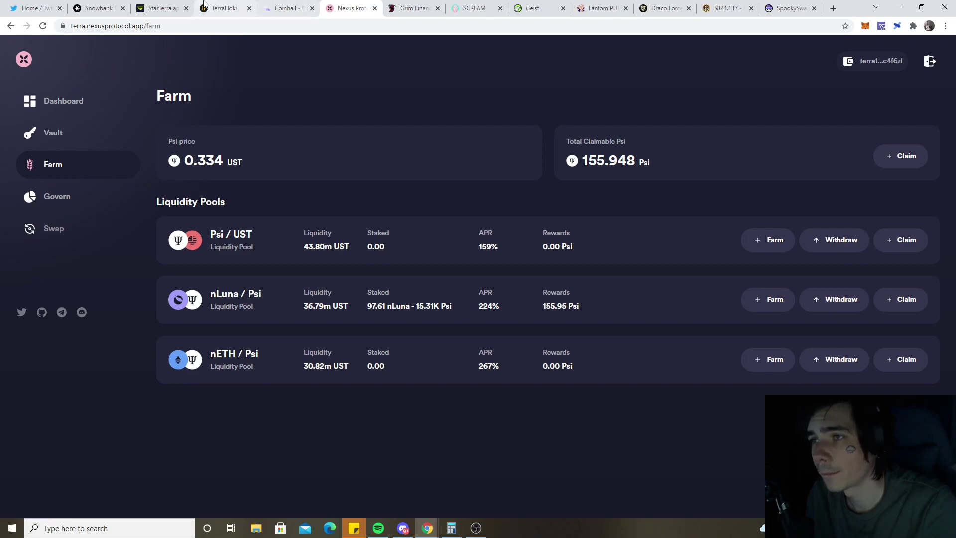
Reload TerraFloki staking and check the 622.02 LP staked and 26.01 TFLOKI reward.
left_click(217, 8)
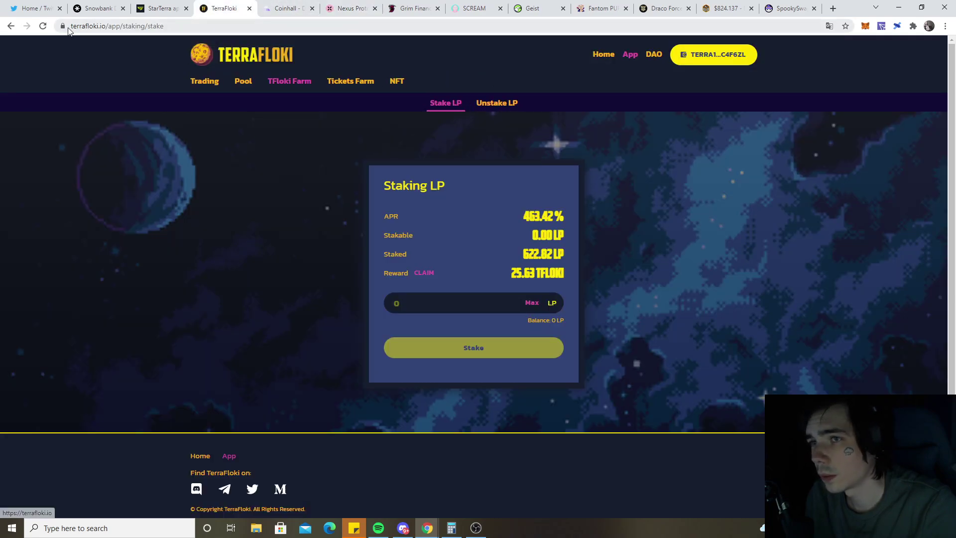
left_click(43, 26)
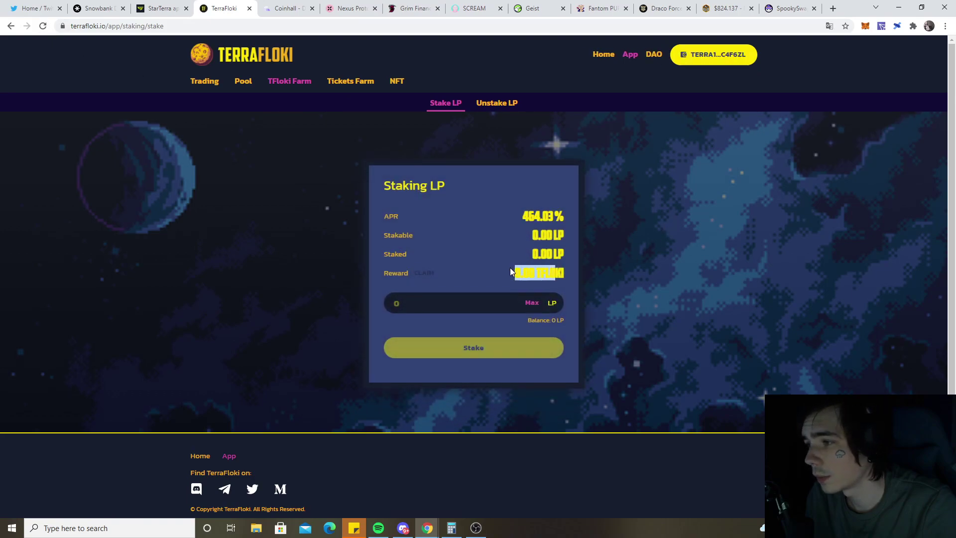
left_click_drag(564, 273, 526, 216)
left_click(516, 252)
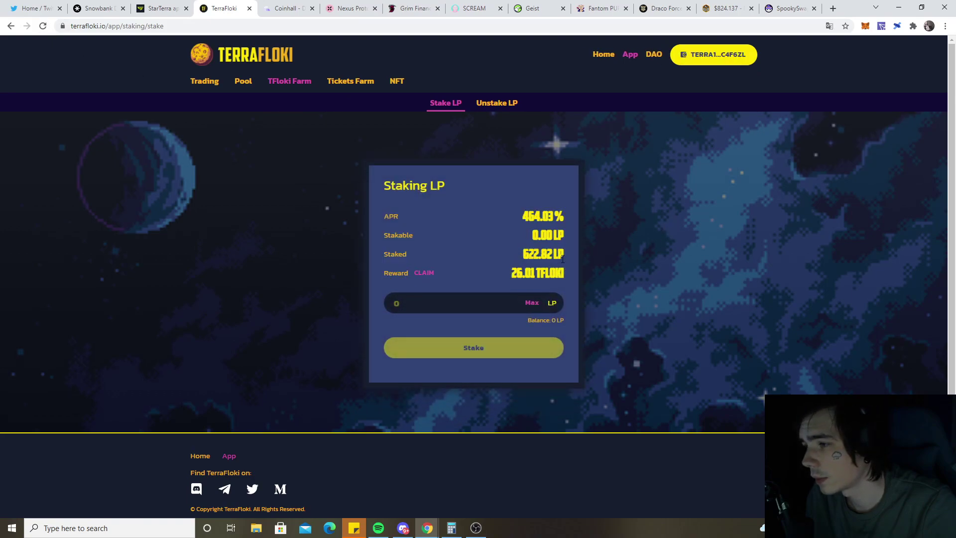
left_click(487, 213)
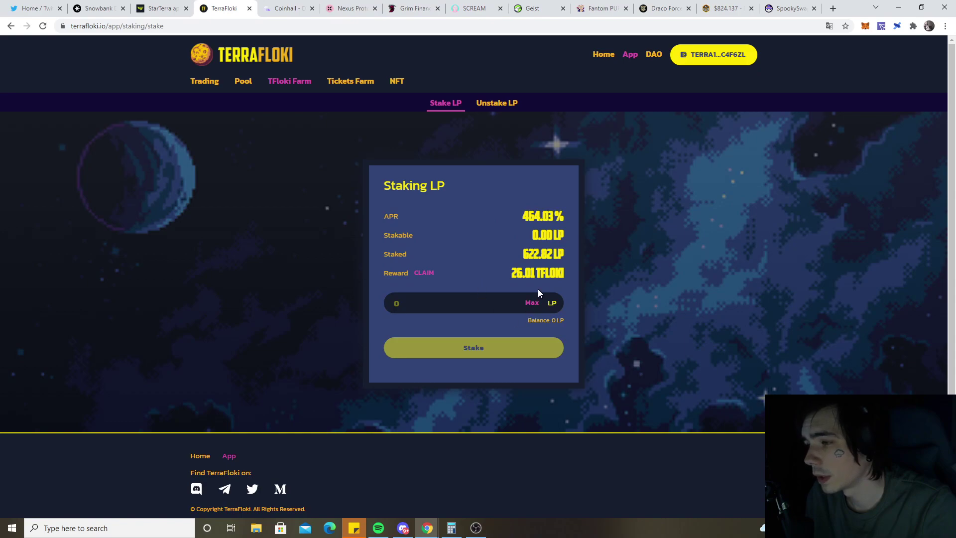
left_click(493, 264)
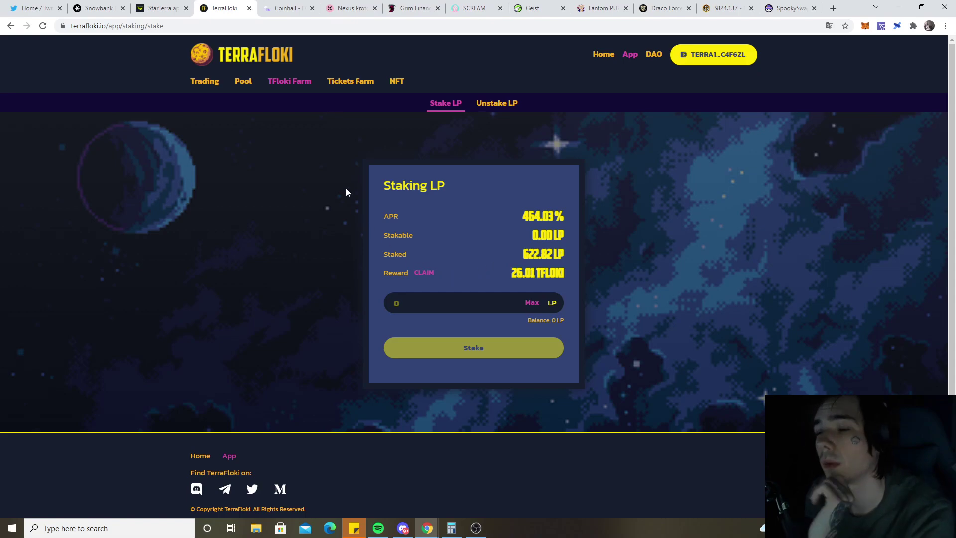
Open StarTerra's vesting overview and check the 2.08 available and 1,000.00 STT vesting total.
left_click(161, 8)
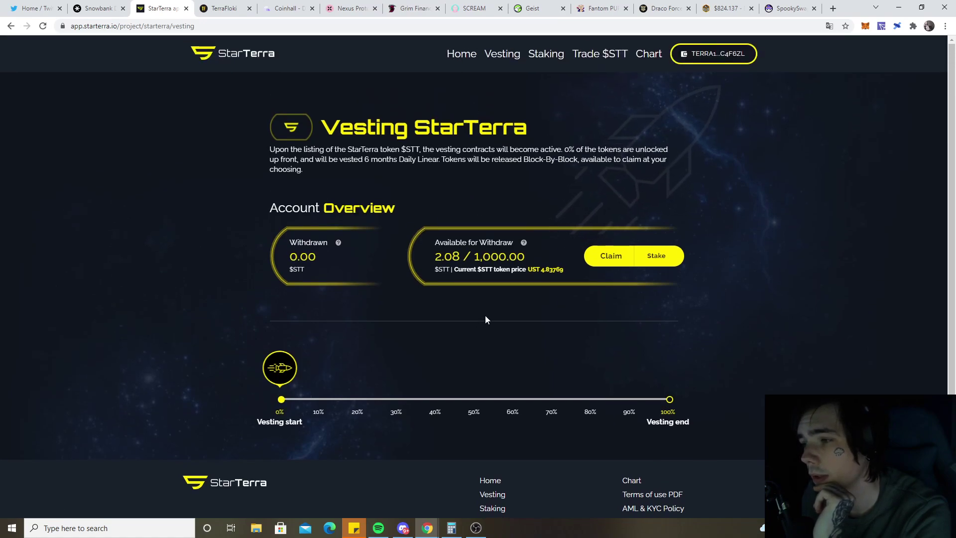
left_click_drag(448, 256, 522, 269)
left_click(446, 257)
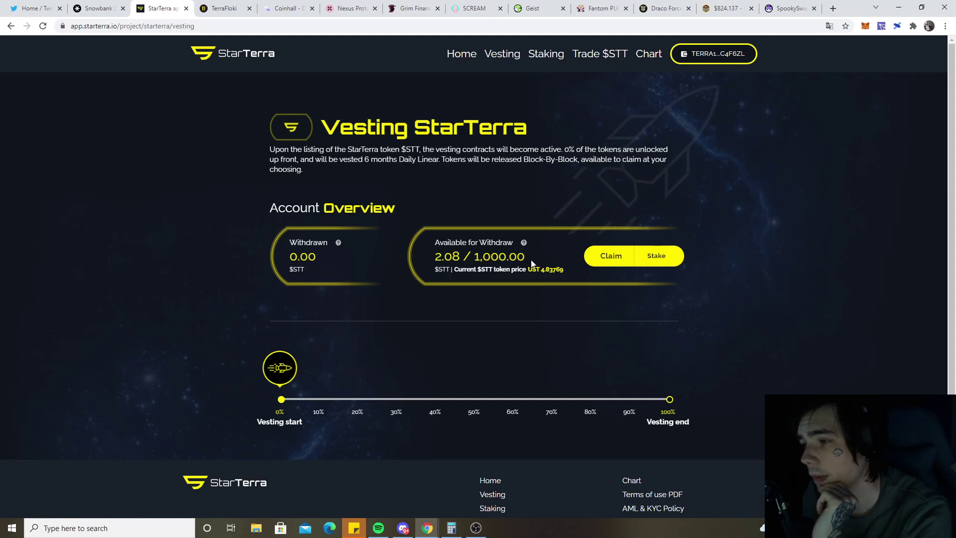
left_click_drag(526, 256, 472, 256)
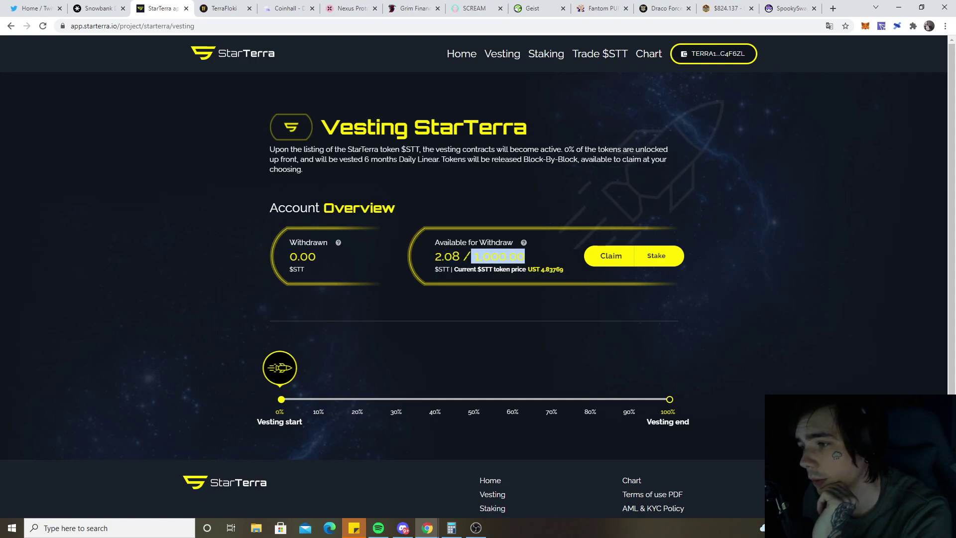
left_click(523, 276)
Check the current STT token price of UST 4.83769 in the vesting overview.
double_click(553, 269)
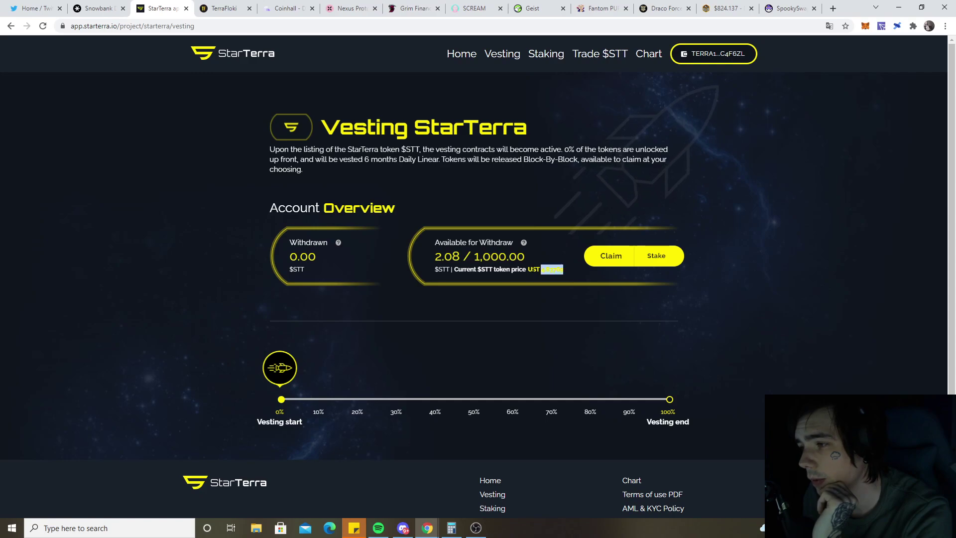
left_click(545, 301)
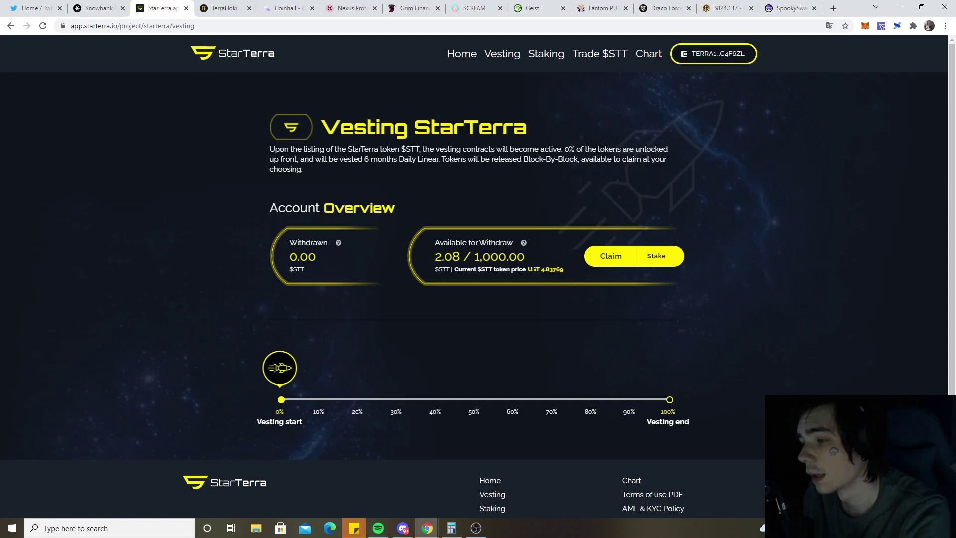
left_click_drag(527, 268, 458, 269)
left_click(578, 87)
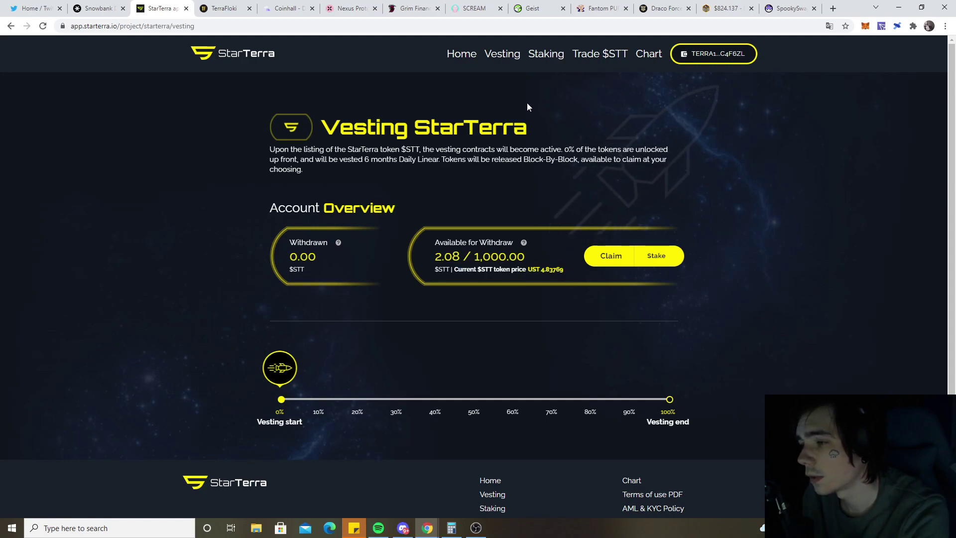
scroll(296, 343, "down", 1)
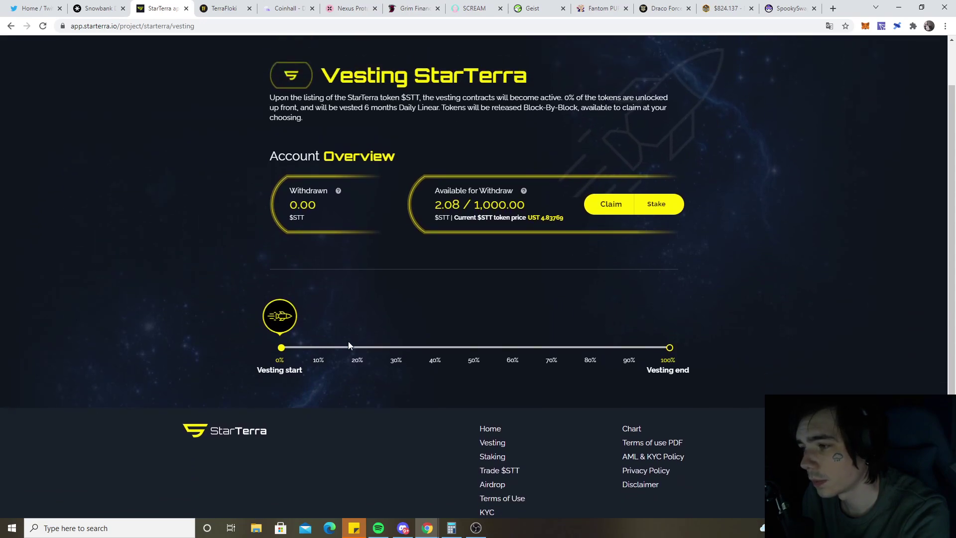
scroll(348, 342, "up", 1)
left_click(459, 53)
scroll(459, 228, "down", 1)
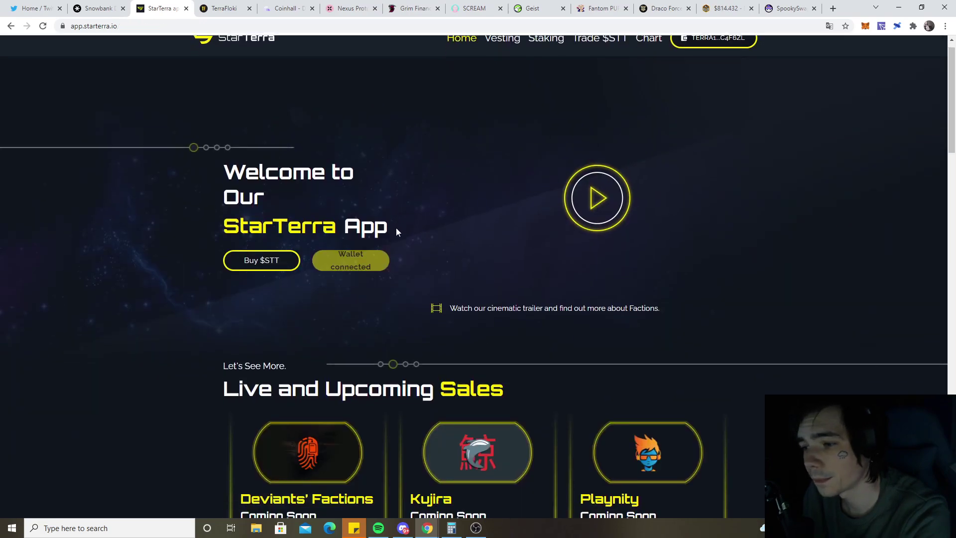
scroll(396, 228, "down", 10)
scroll(407, 245, "down", 4)
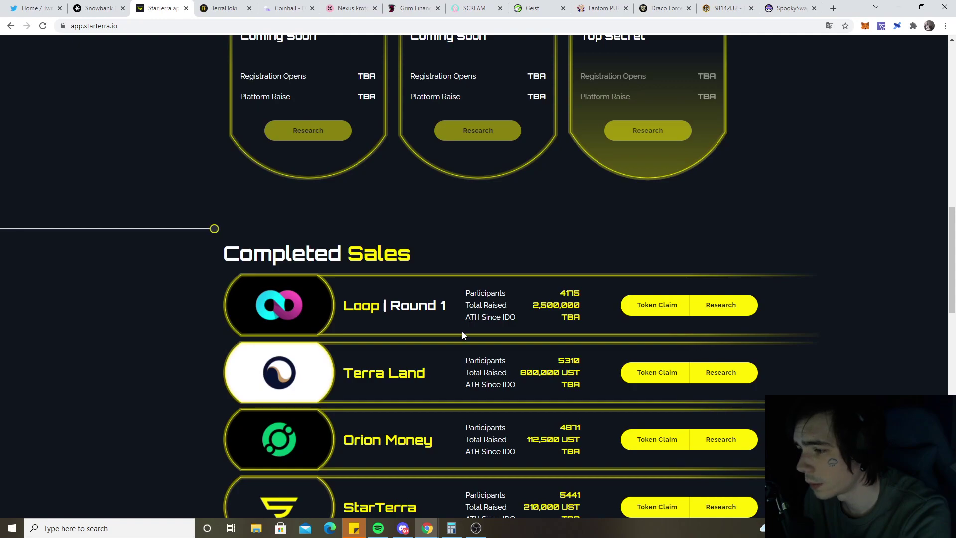
scroll(449, 372, "down", 2)
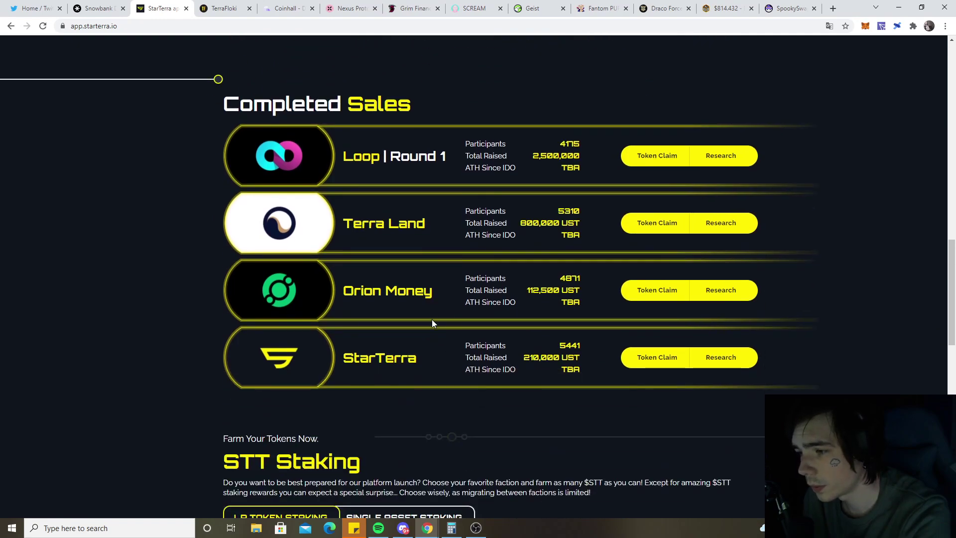
mouse_move(340, 222)
left_mouse_down()
mouse_move(415, 222)
mouse_move(355, 217)
left_mouse_up()
scroll(441, 215, "down", 2)
left_click_drag(426, 75, 321, 89)
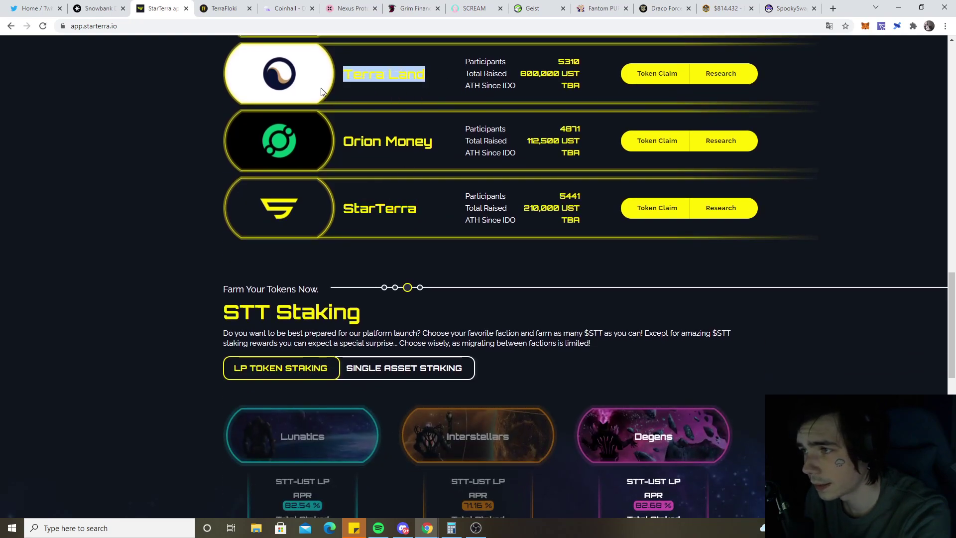
left_click(417, 163)
scroll(640, 259, "down", 5)
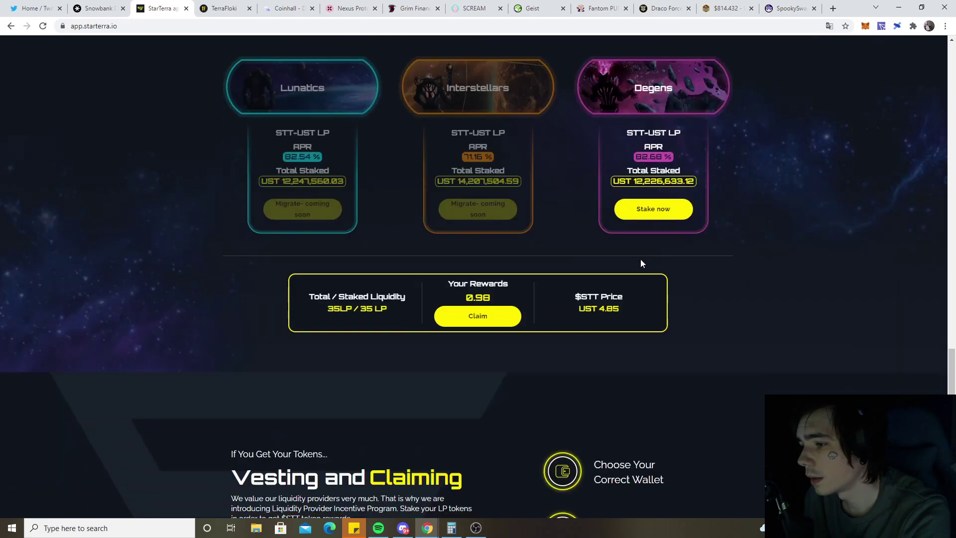
scroll(496, 280, "down", 5)
scroll(497, 290, "up", 5)
scroll(510, 308, "up", 5)
scroll(499, 293, "up", 5)
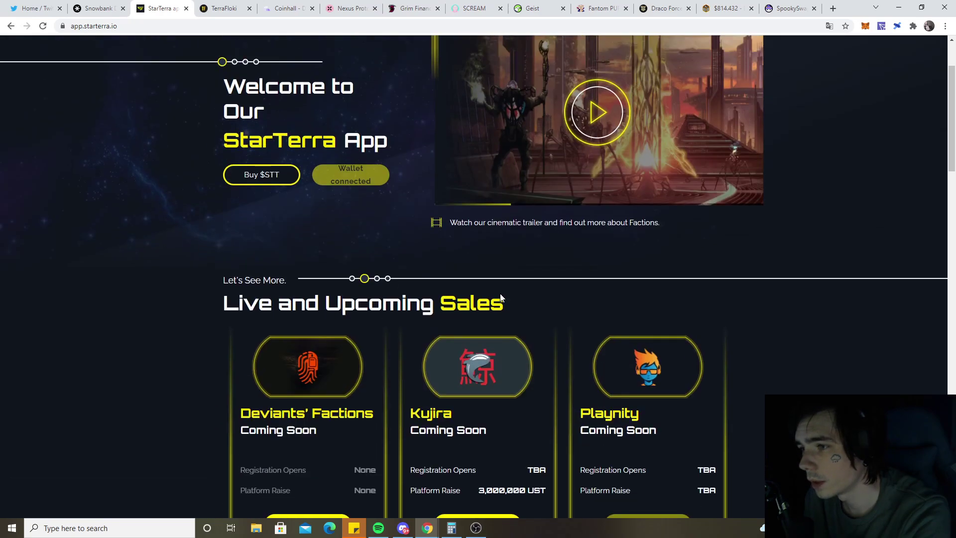
scroll(499, 293, "up", 2)
scroll(500, 294, "down", 3)
Review Kujira's project details, including its 3,000,000 UST platform raise, then return to StarTerra's homepage.
left_click(477, 275)
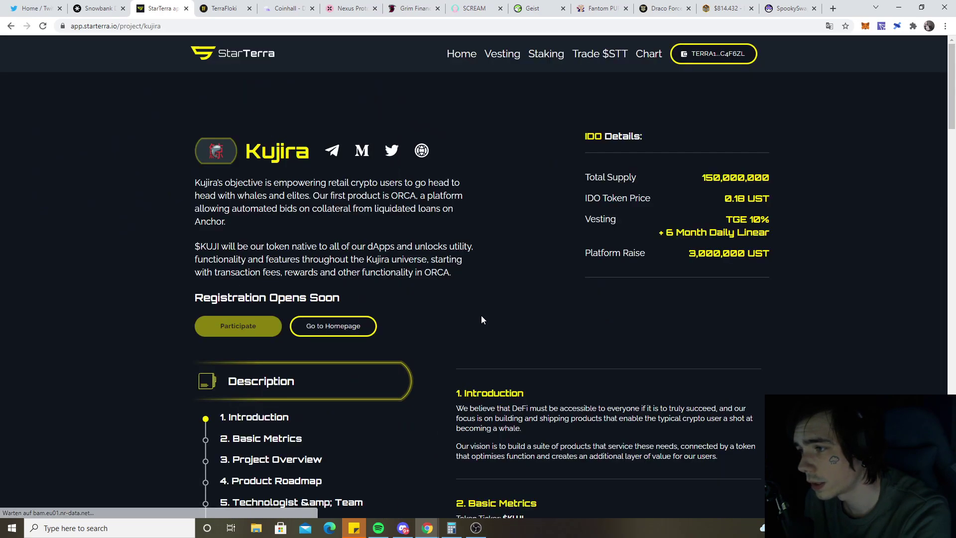
scroll(489, 275, "down", 1)
scroll(489, 275, "down", 1)
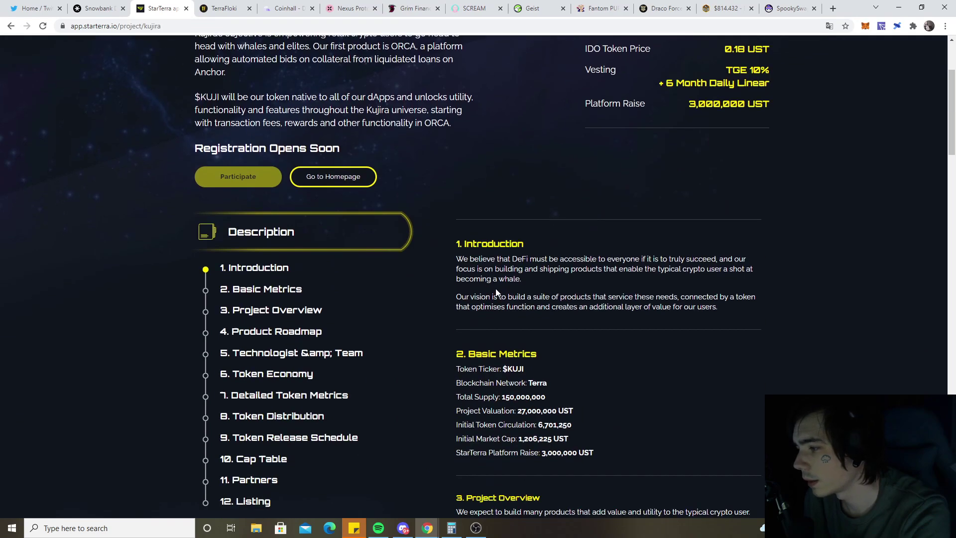
scroll(496, 289, "up", 2)
scroll(496, 289, "up", 1)
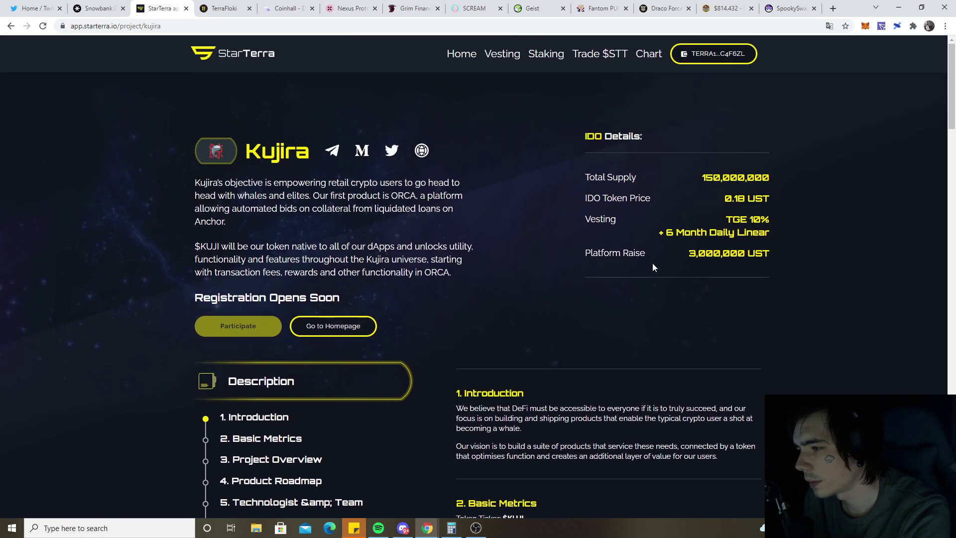
left_click_drag(694, 260, 683, 260)
left_click(700, 261)
left_click_drag(754, 255, 620, 254)
left_click(592, 260)
scroll(606, 258, "down", 5)
scroll(599, 255, "up", 5)
scroll(600, 255, "up", 2)
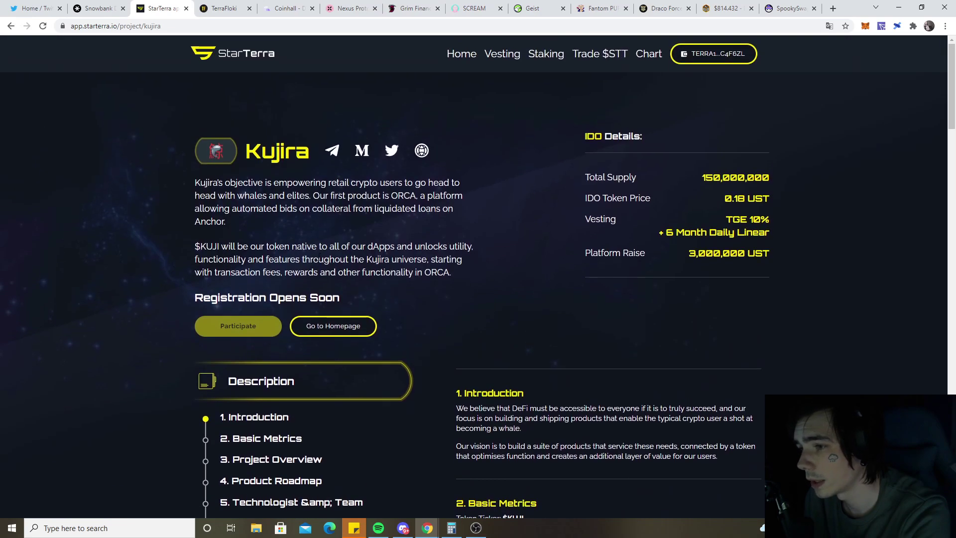
left_click(355, 324)
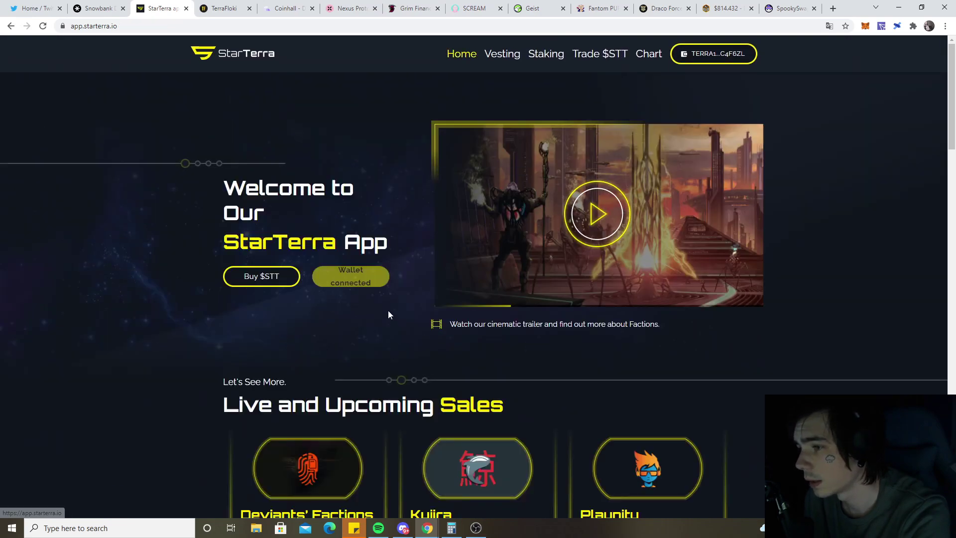
scroll(349, 282, "down", 5)
scroll(349, 281, "down", 5)
scroll(517, 301, "up", 5)
scroll(518, 302, "down", 5)
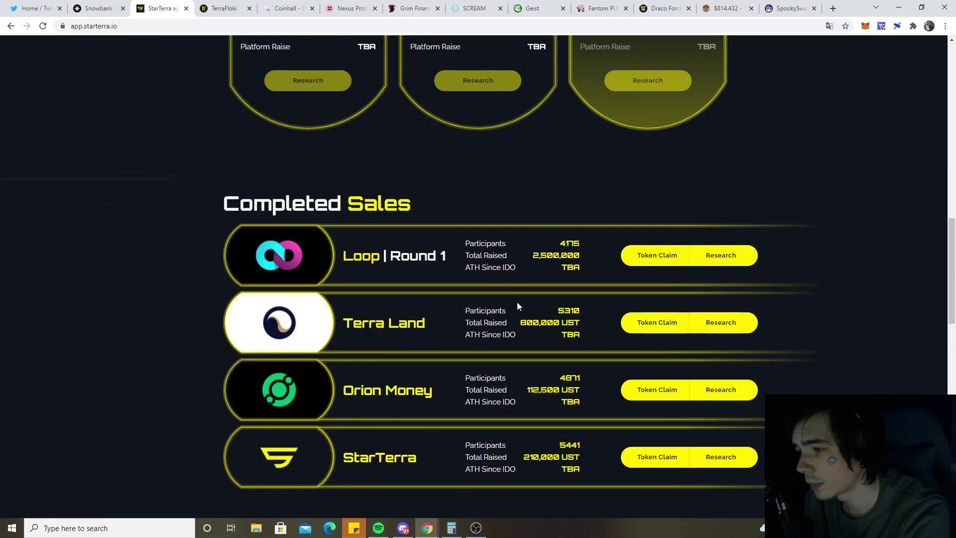
scroll(517, 302, "down", 4)
scroll(593, 235, "up", 2)
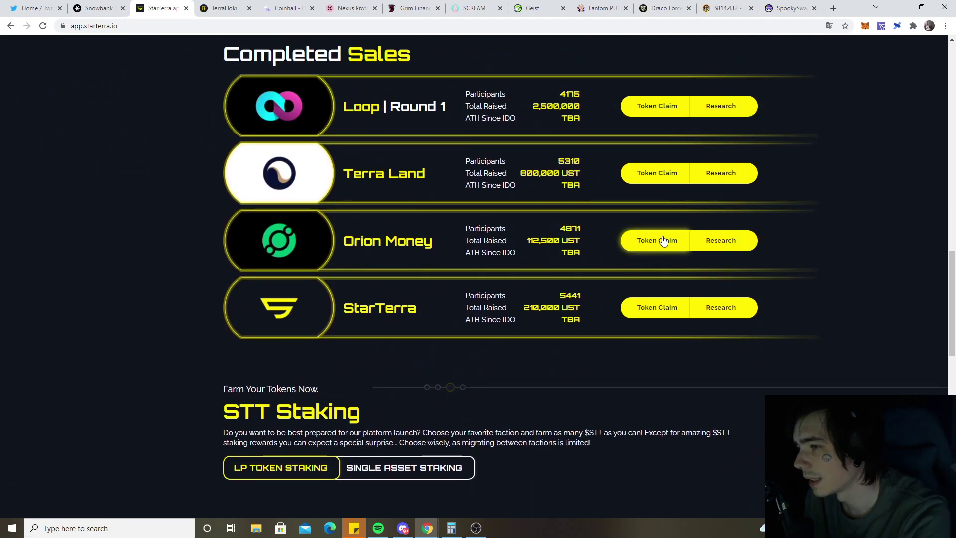
scroll(655, 276, "up", 3)
scroll(675, 319, "down", 5)
scroll(675, 319, "up", 4)
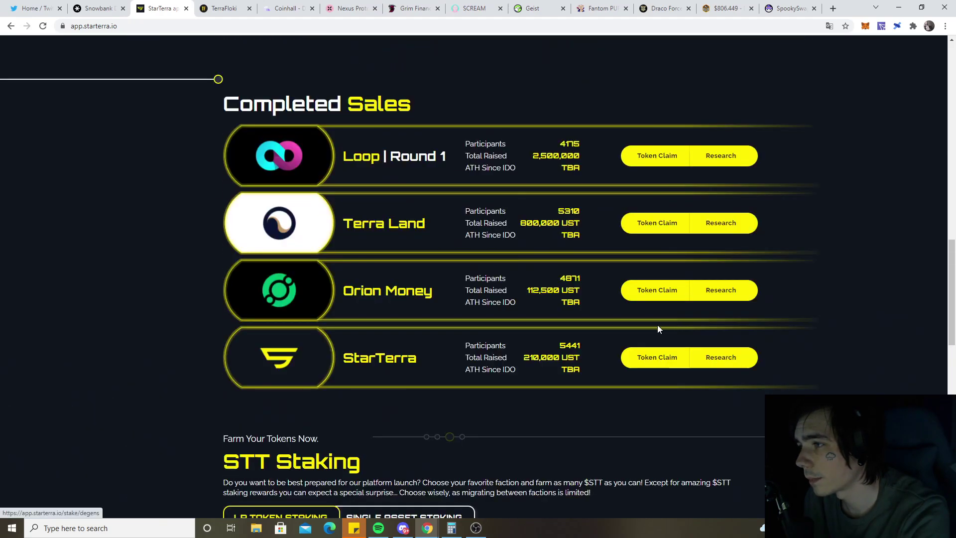
Review StarTerra's own completed IDO, which had 5,441 participants.
left_click(518, 351)
scroll(519, 358, "down", 8)
scroll(513, 360, "up", 2)
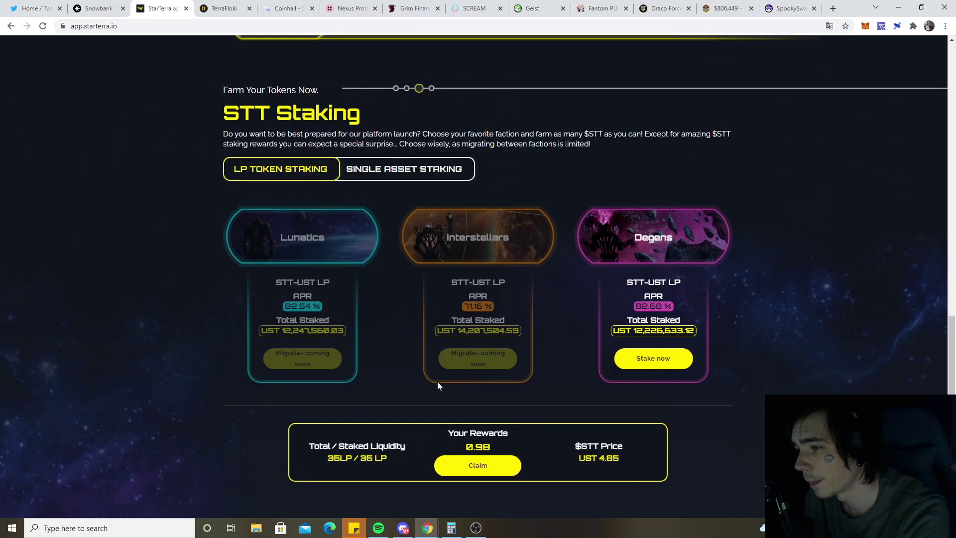
scroll(392, 335, "down", 4)
scroll(392, 335, "up", 5)
scroll(393, 336, "up", 1)
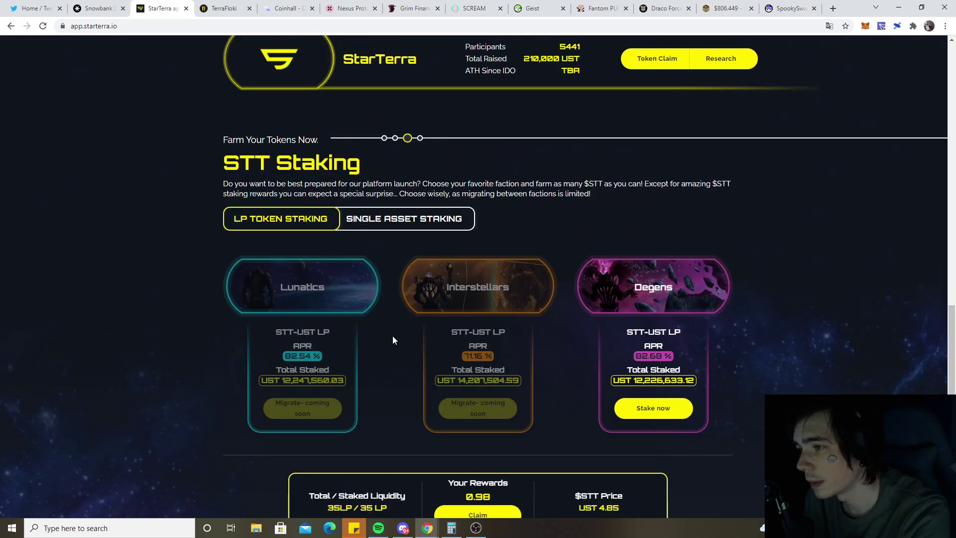
scroll(392, 335, "up", 5)
scroll(395, 337, "up", 6)
scroll(394, 337, "up", 4)
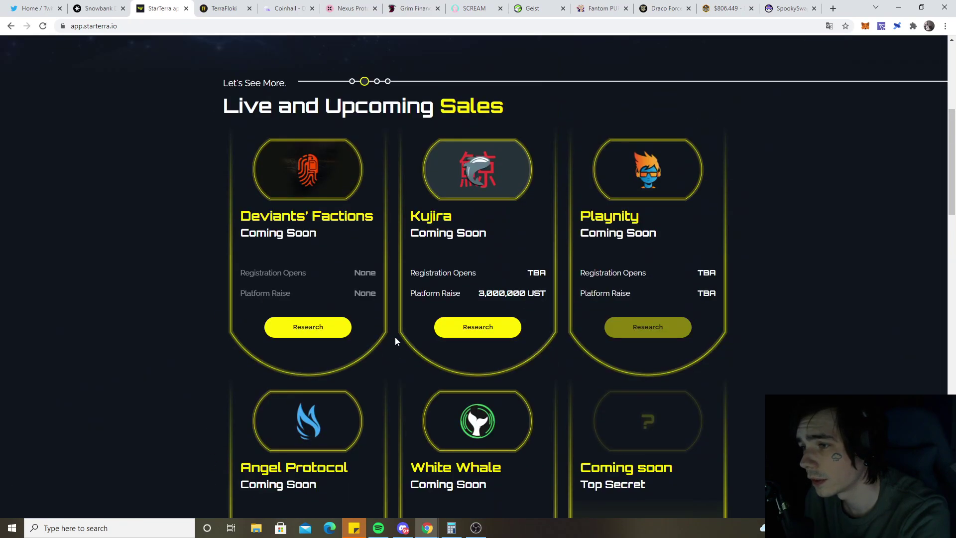
left_click(477, 326)
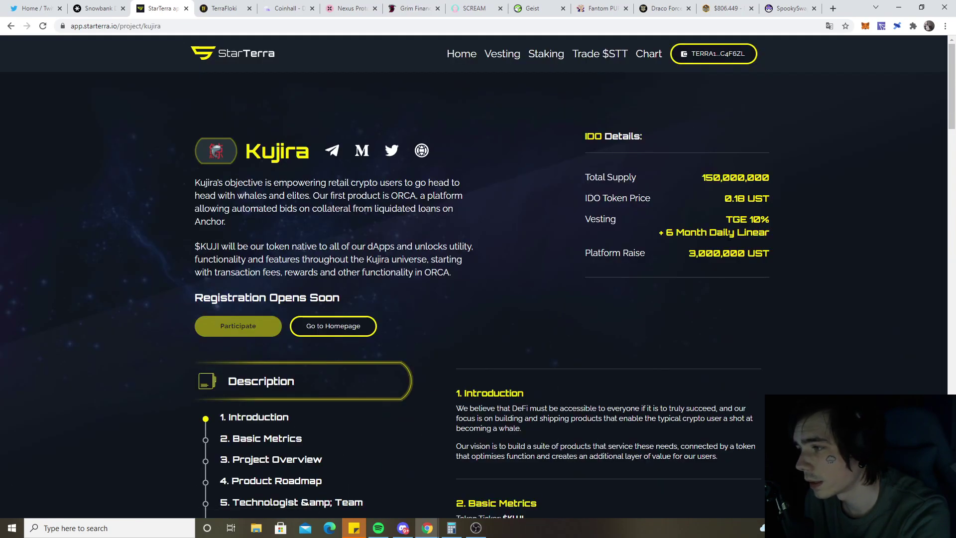
left_click(703, 204)
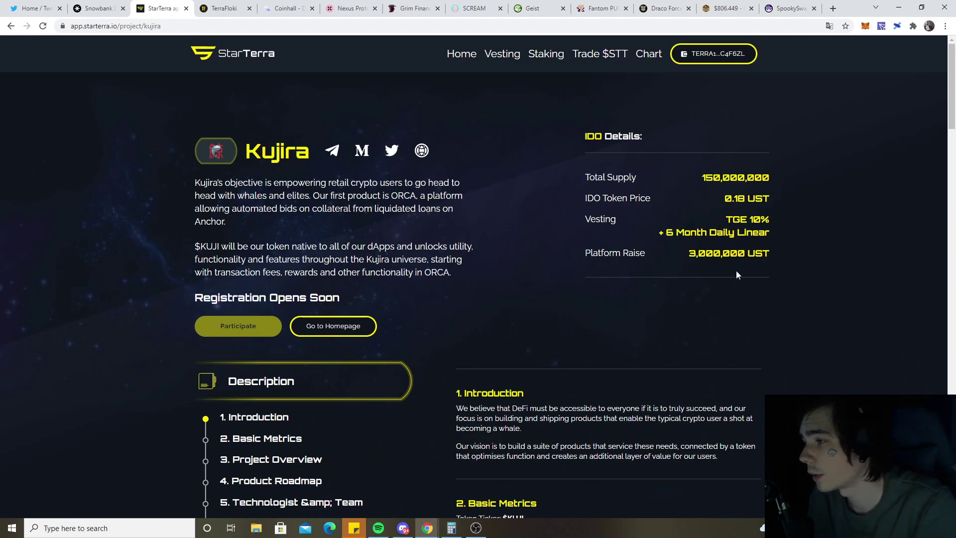
left_click(646, 251)
scroll(309, 267, "down", 3)
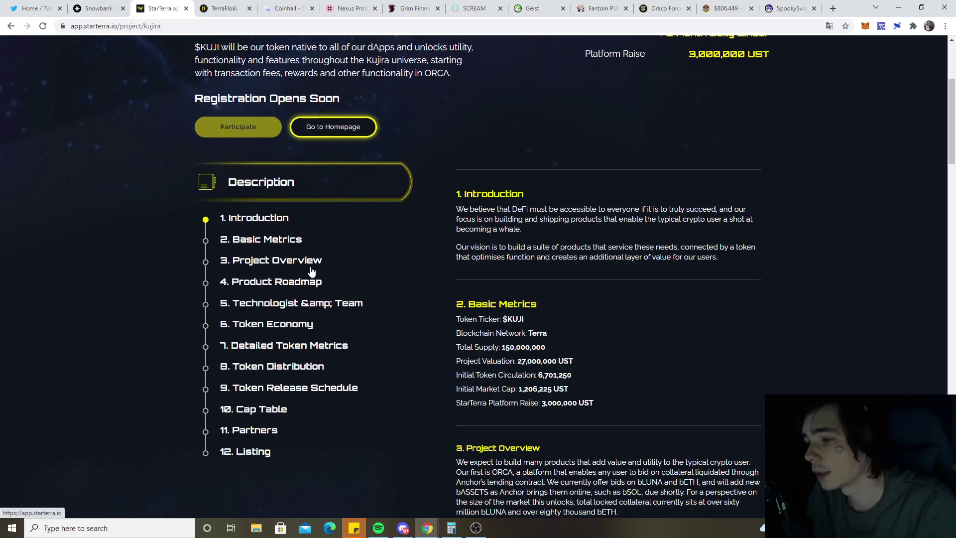
scroll(310, 266, "down", 5)
scroll(310, 267, "up", 4)
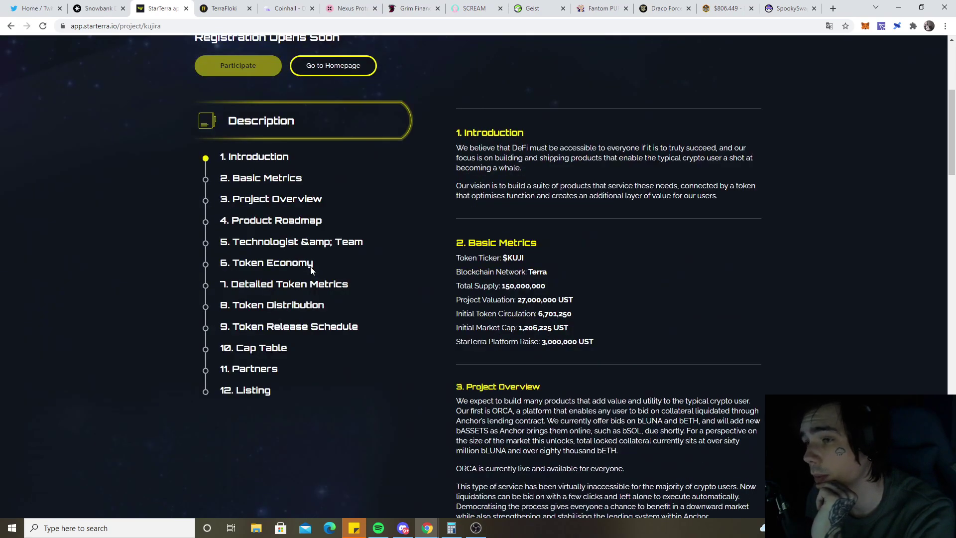
scroll(310, 266, "up", 2)
scroll(310, 266, "up", 3)
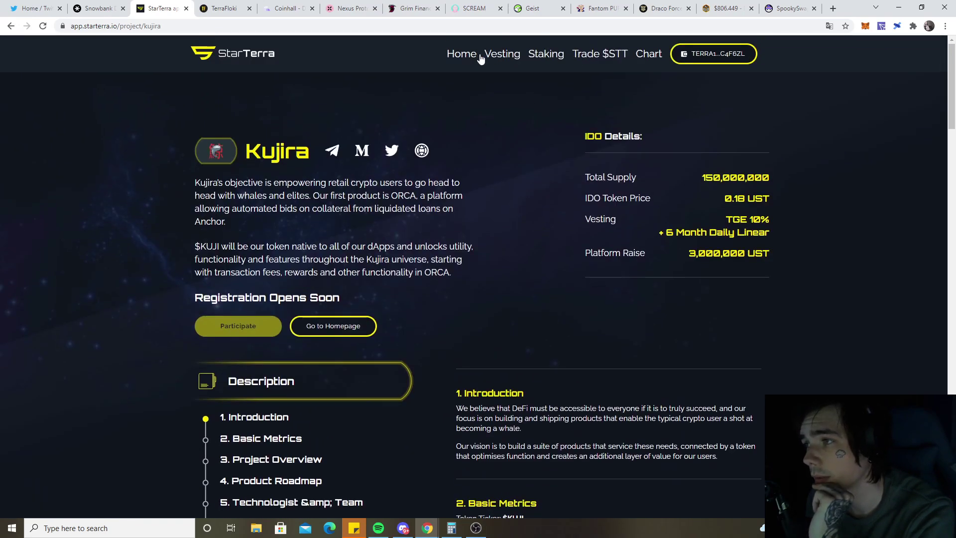
Check StarTerra's single-asset staking figures: 2,986 STT staked with 13.36 rewards.
left_click(461, 54)
scroll(510, 248, "down", 5)
scroll(488, 243, "down", 3)
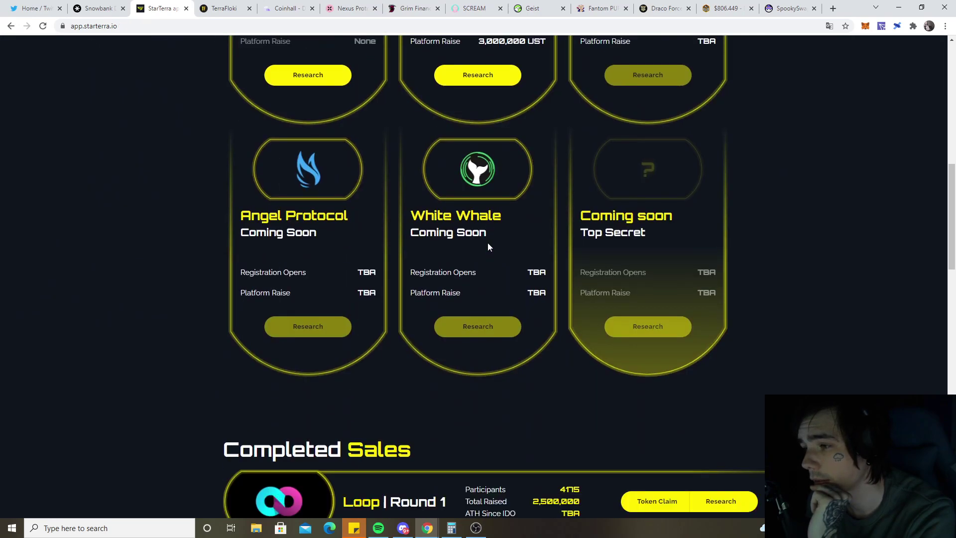
scroll(488, 242, "up", 3)
scroll(487, 242, "down", 5)
scroll(472, 320, "down", 5)
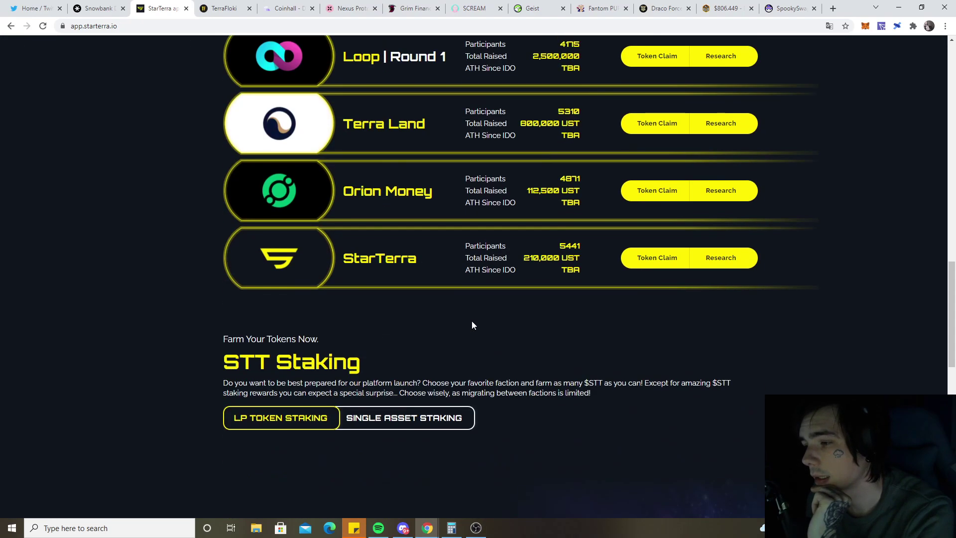
scroll(472, 321, "down", 2)
scroll(471, 319, "down", 6)
scroll(463, 306, "down", 2)
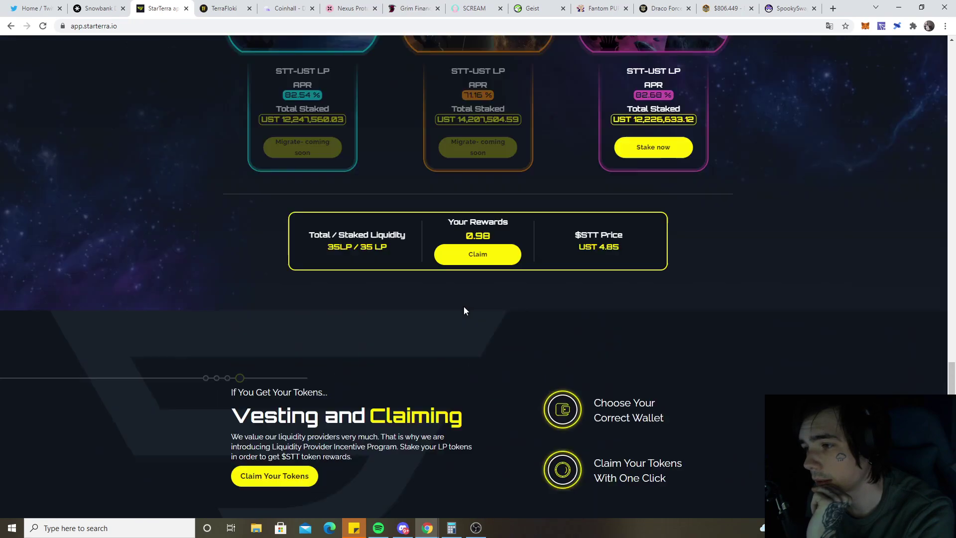
scroll(464, 306, "up", 2)
left_click(404, 116)
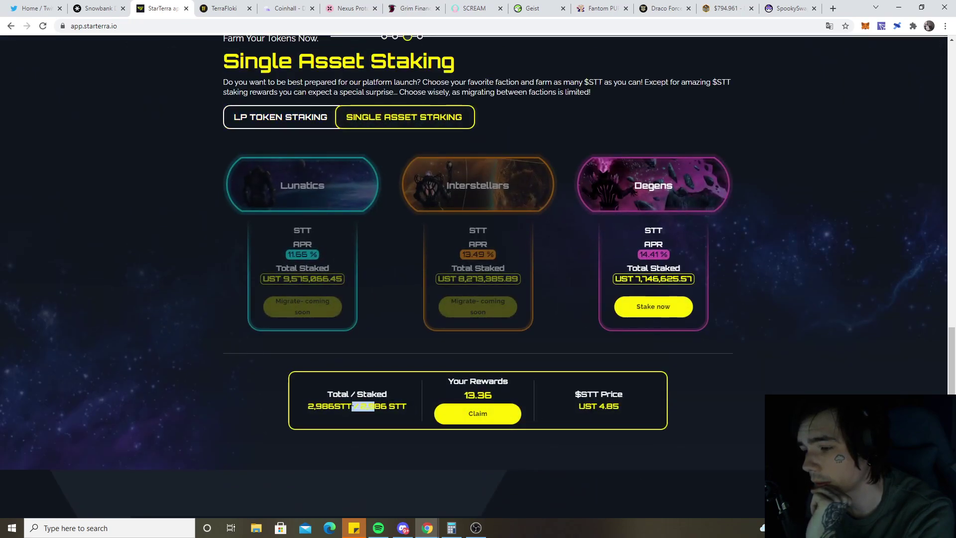
left_click_drag(338, 407, 406, 407)
left_click(376, 445)
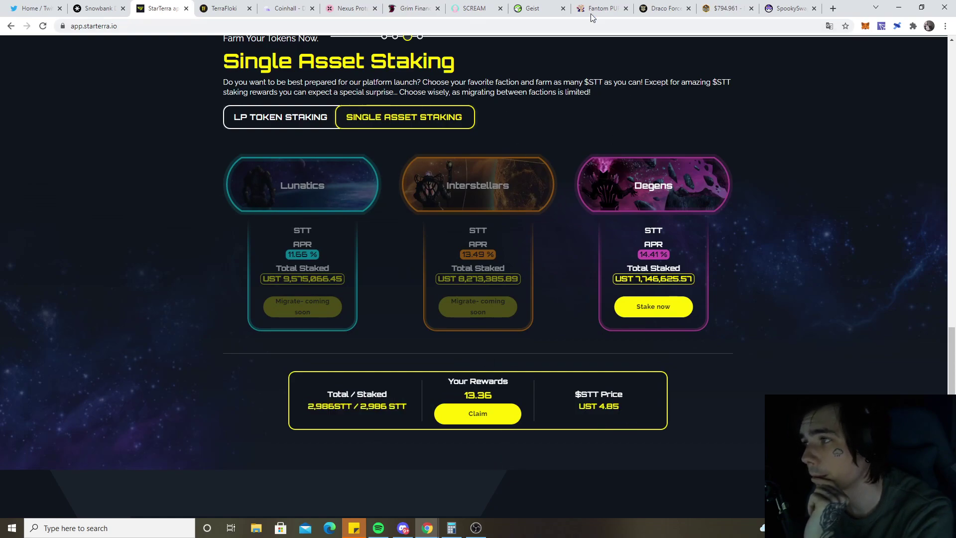
scroll(364, 431, "up", 8)
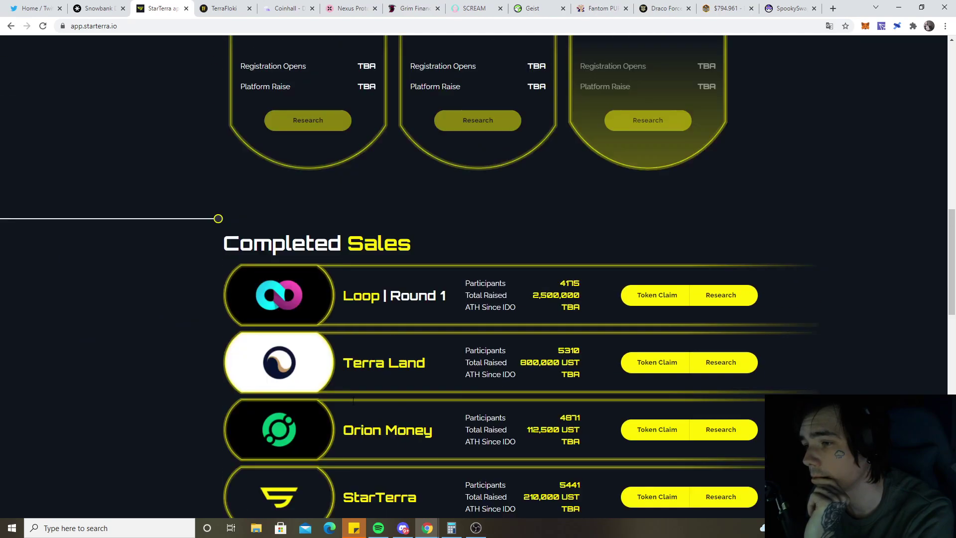
scroll(381, 413, "down", 3)
Review the StarTerra sale statistics, return to LP token staking, and bring Anchor's borrow window forward.
left_click_drag(620, 296, 502, 284)
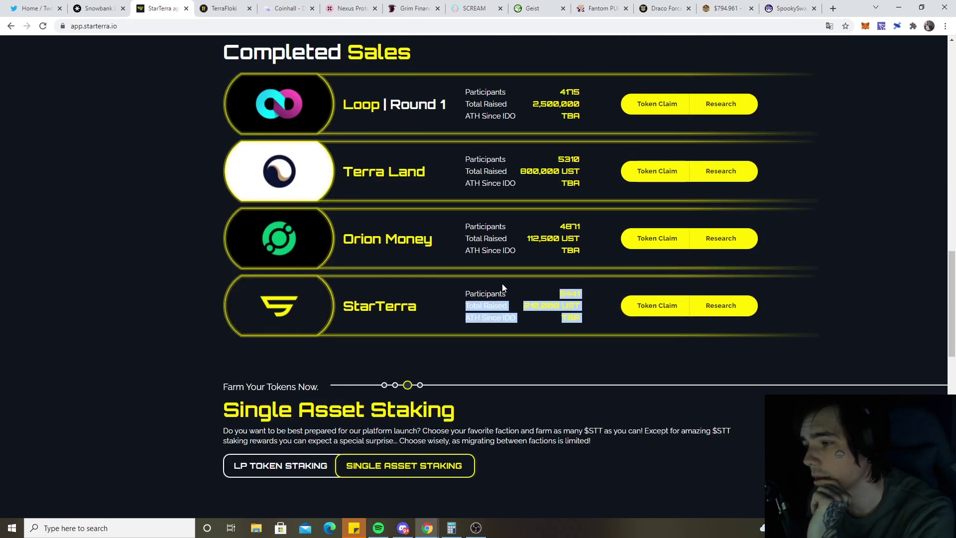
left_click(499, 285)
scroll(353, 225, "down", 8)
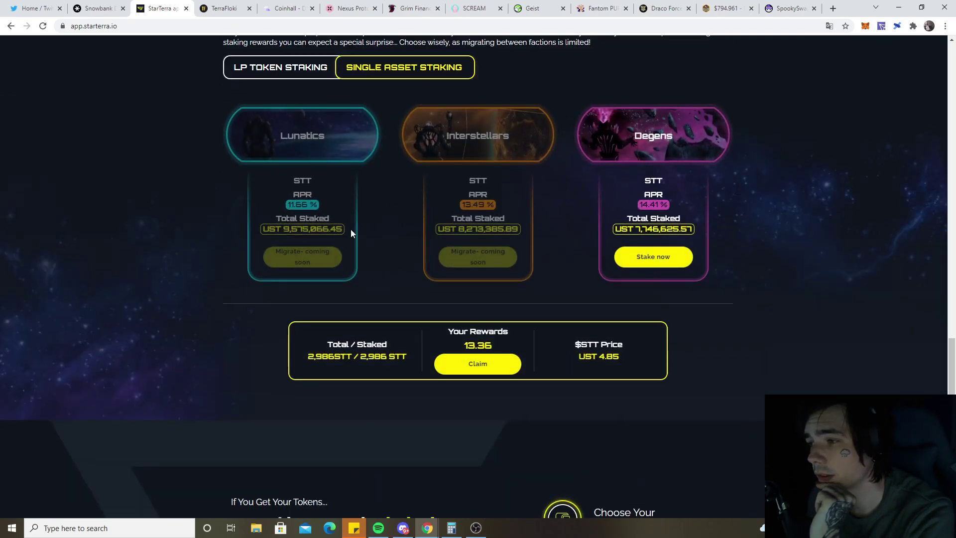
scroll(350, 230, "down", 3)
scroll(628, 346, "up", 2)
scroll(572, 323, "up", 4)
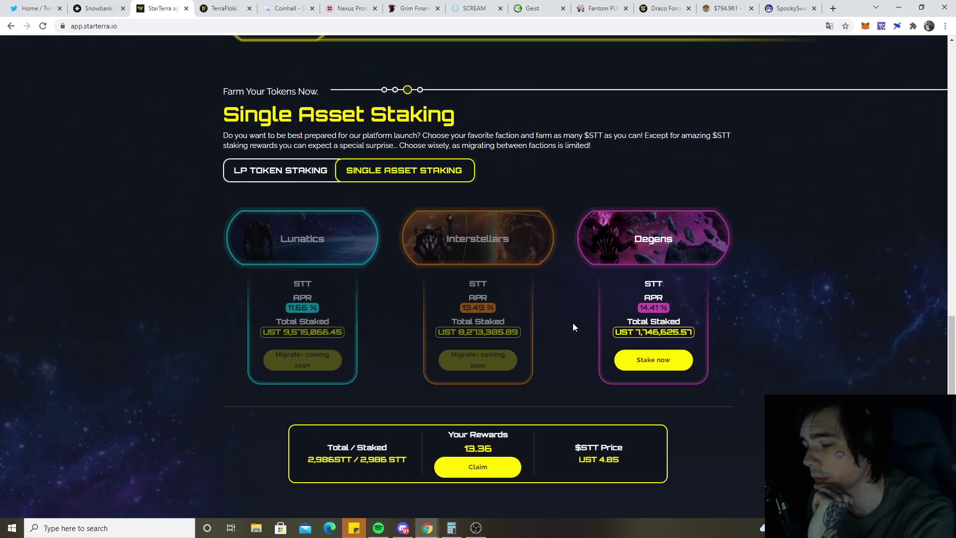
scroll(567, 313, "down", 4)
scroll(563, 307, "up", 3)
scroll(563, 307, "up", 3)
left_click(329, 260)
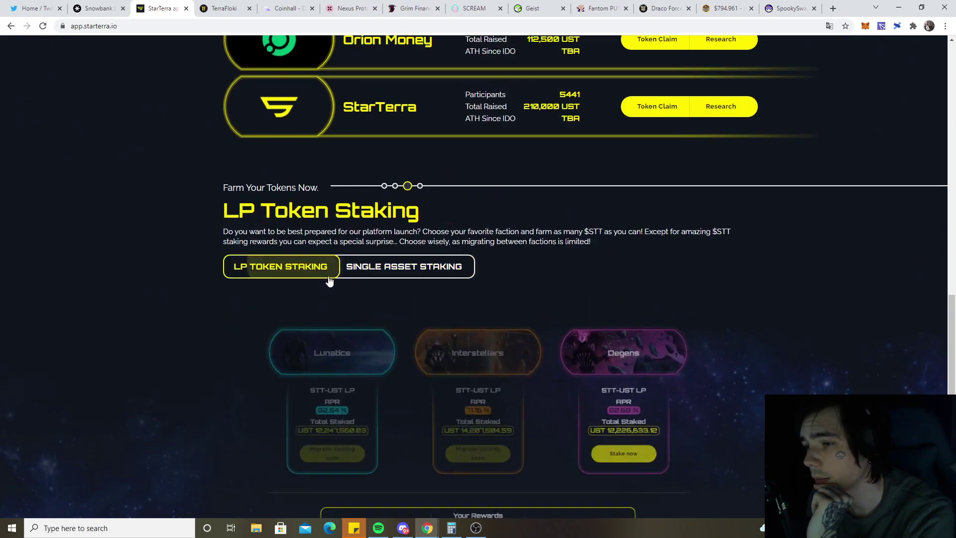
scroll(594, 305, "down", 4)
scroll(594, 305, "up", 4)
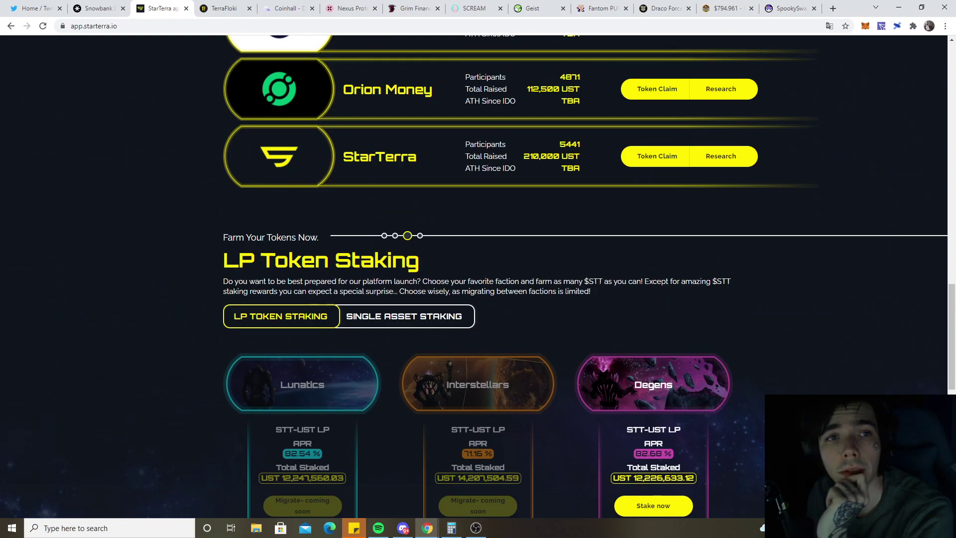
mouse_move(45, 15)
left_mouse_down()
mouse_move(304, 49)
mouse_move(216, 8)
left_mouse_up()
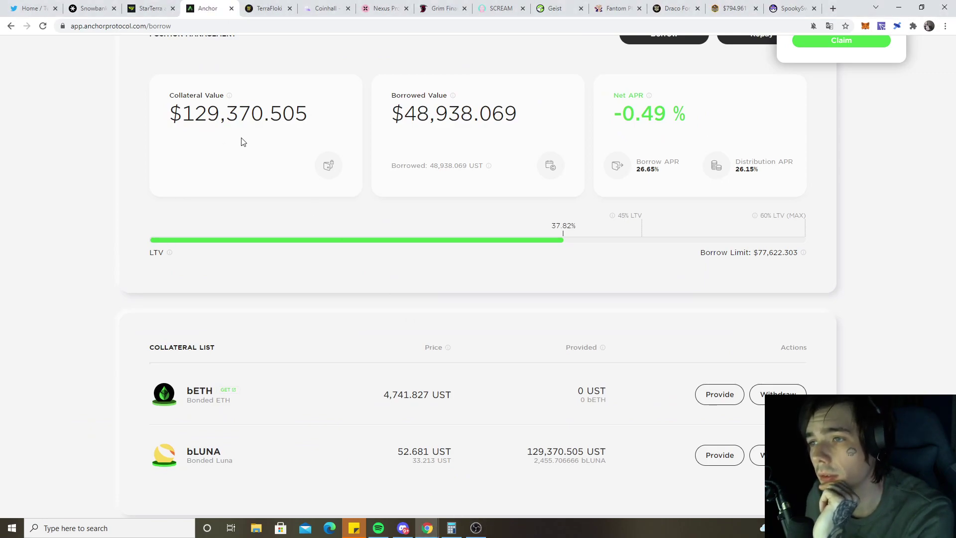
Check the 129,370.505 UST bLUNA collateral, then open Anchor's My Page showing 307.429 UST total value.
left_click_drag(181, 114, 284, 114)
left_click(282, 135)
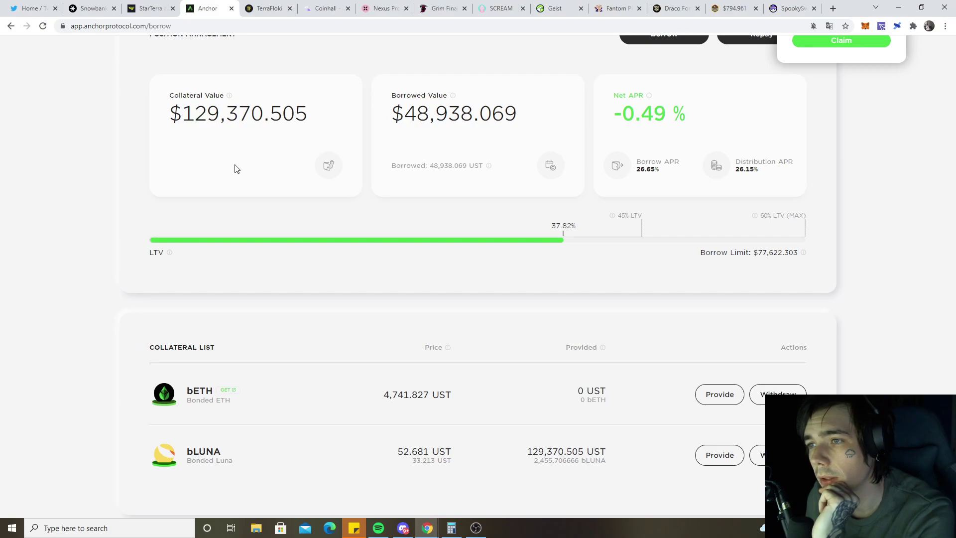
scroll(234, 168, "up", 3)
scroll(310, 89, "down", 5)
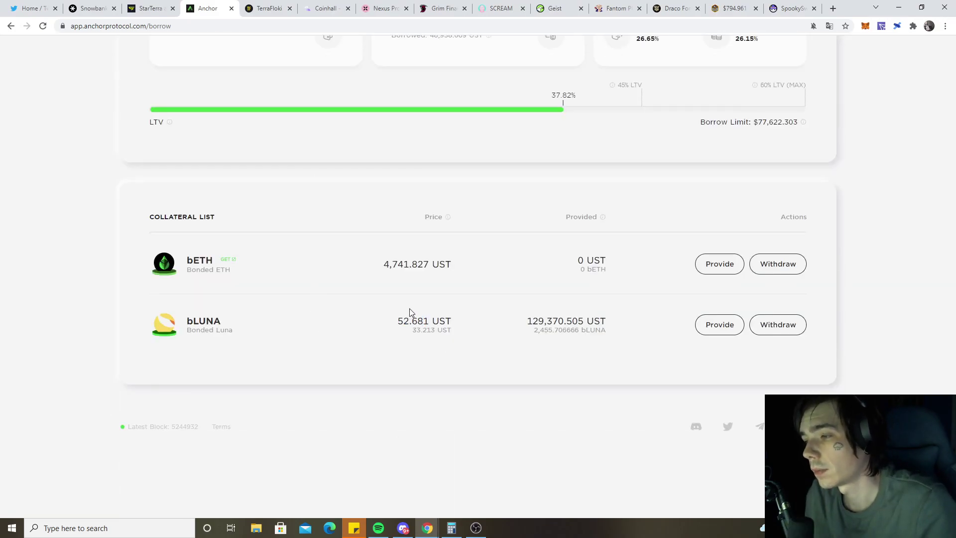
scroll(505, 281, "up", 5)
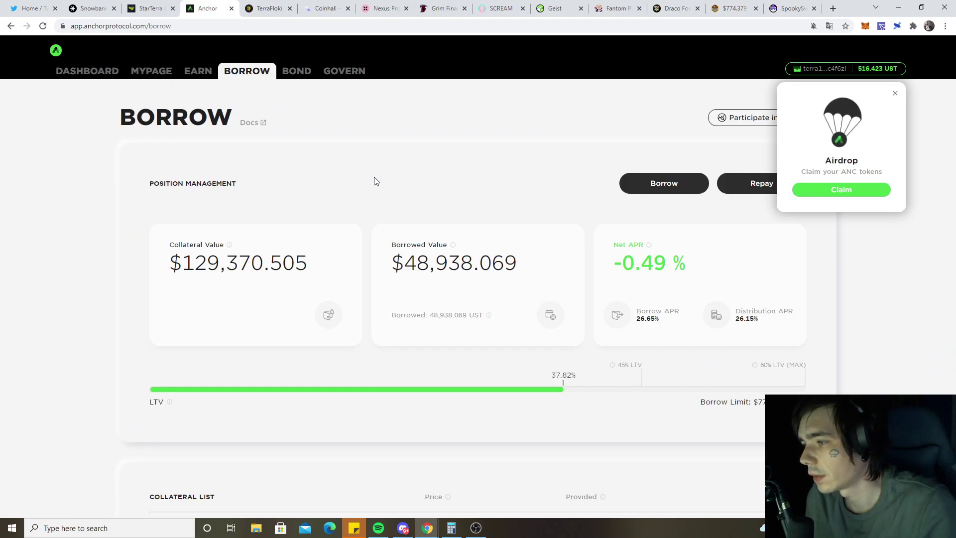
left_click(198, 71)
left_click(151, 70)
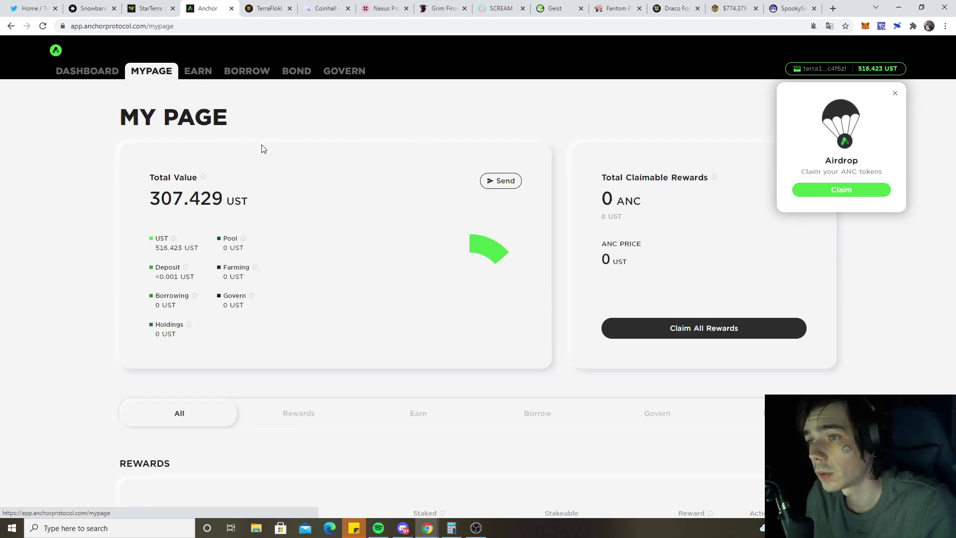
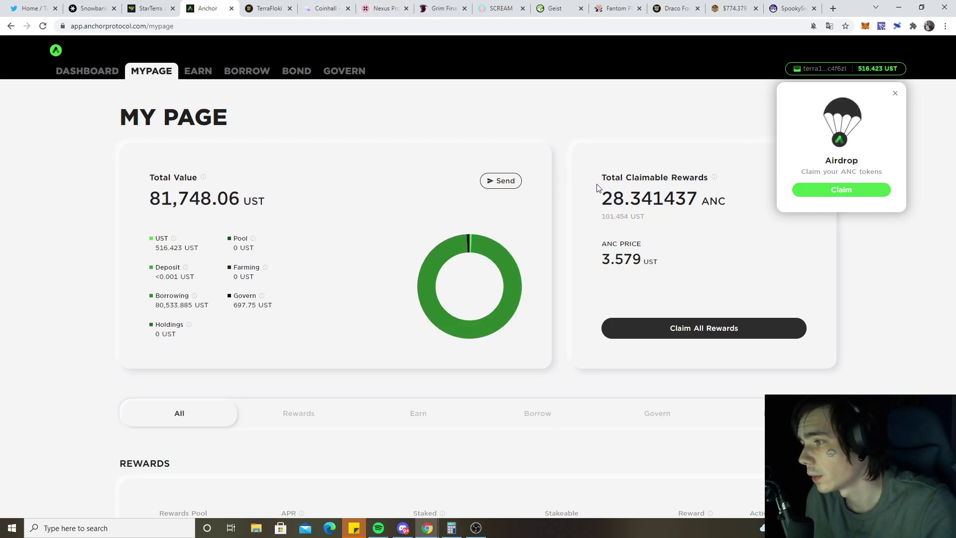
Claim all pending ANC rewards in Anchor and approve the claim in Terra Station.
left_click(704, 327)
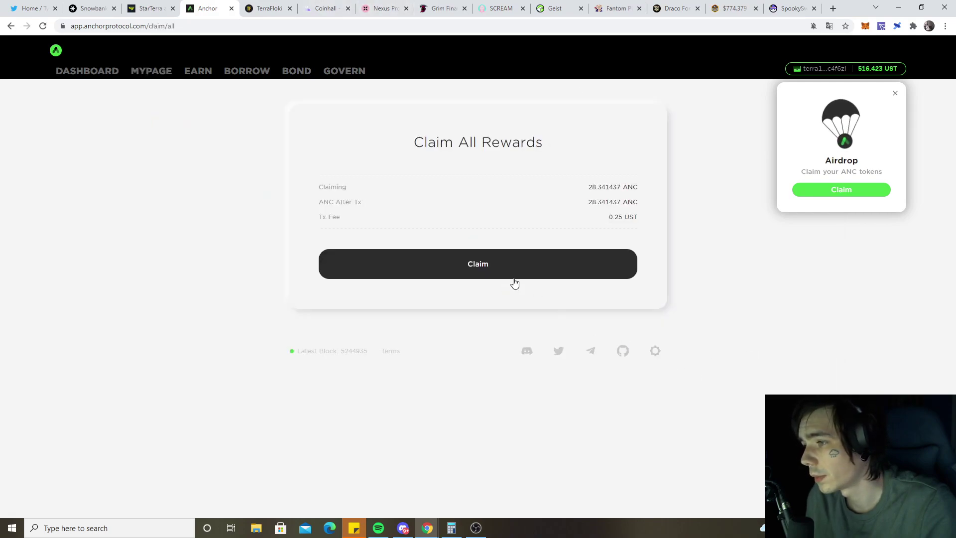
left_click(514, 263)
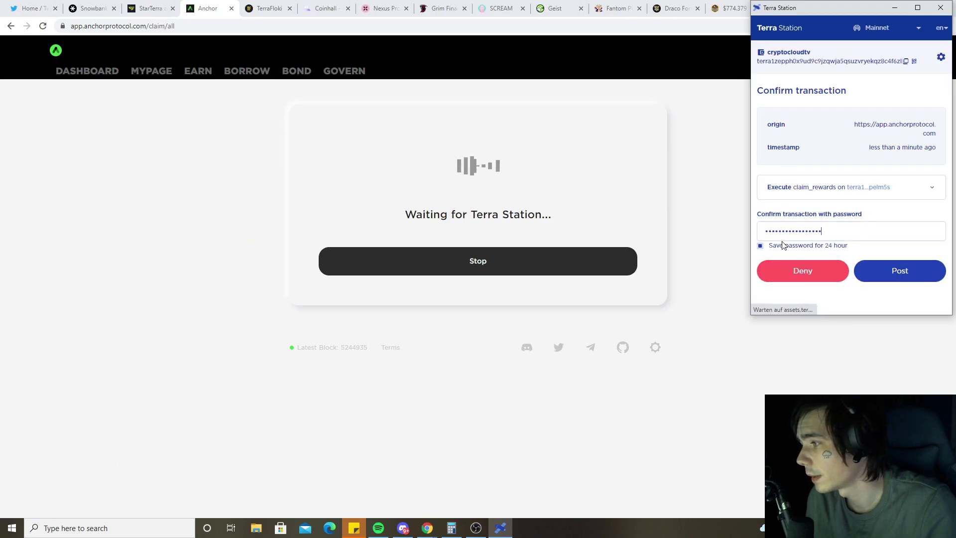
left_click(900, 271)
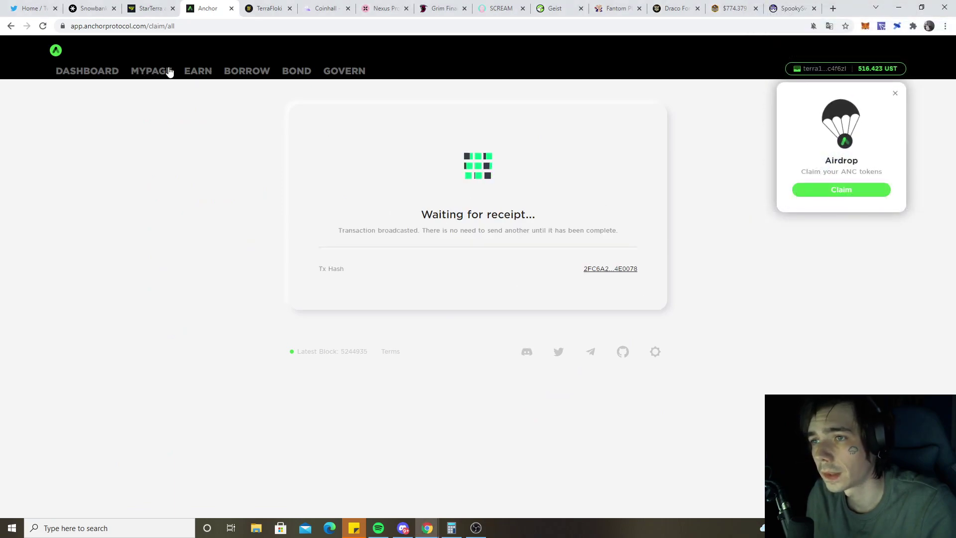
Stake the full claimed ANC balance into ANC Governance and approve the transaction.
left_click(153, 71)
scroll(309, 221, "down", 5)
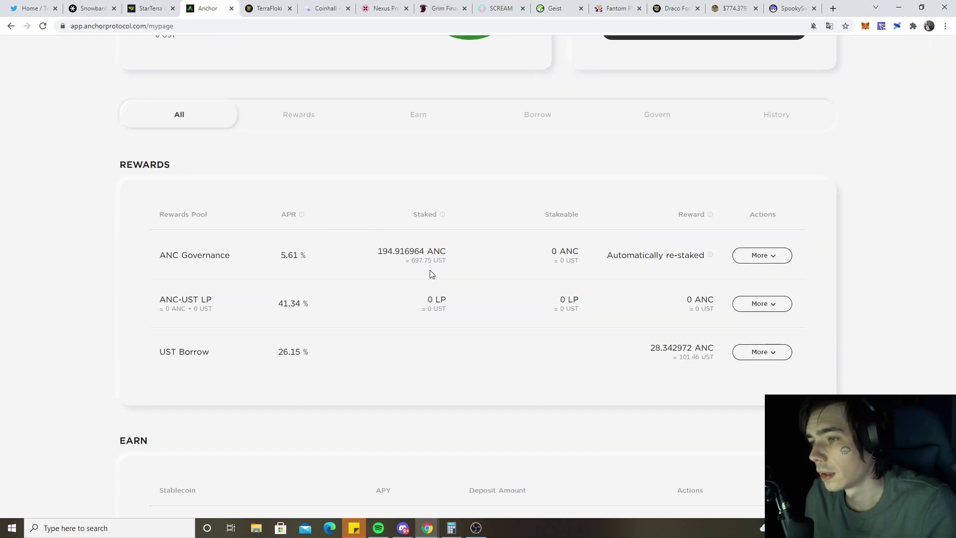
left_click(761, 255)
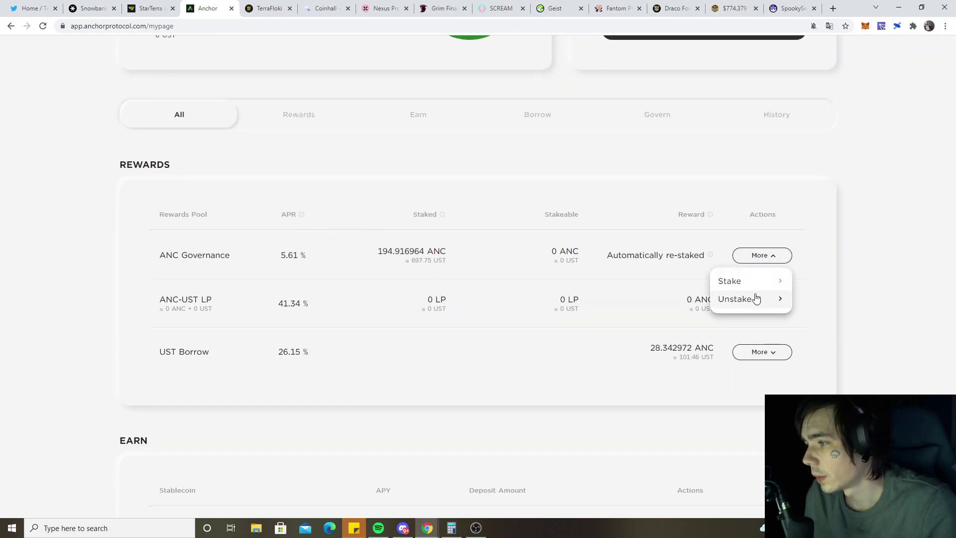
left_click(736, 279)
left_click(657, 275)
left_click(477, 352)
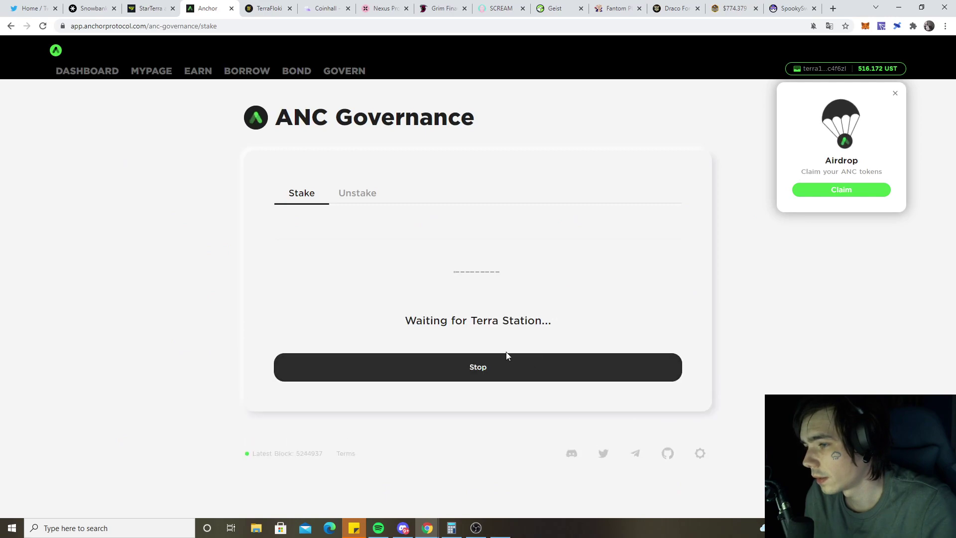
left_click(899, 270)
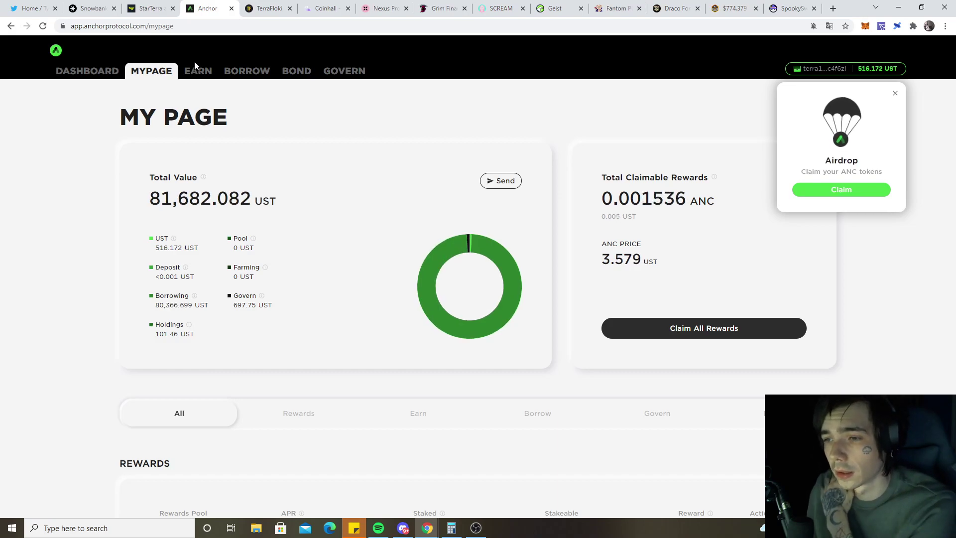
Glance at TerraFloki staking, then open Anchor's borrow position overview at 37.84% LTV.
left_click(265, 8)
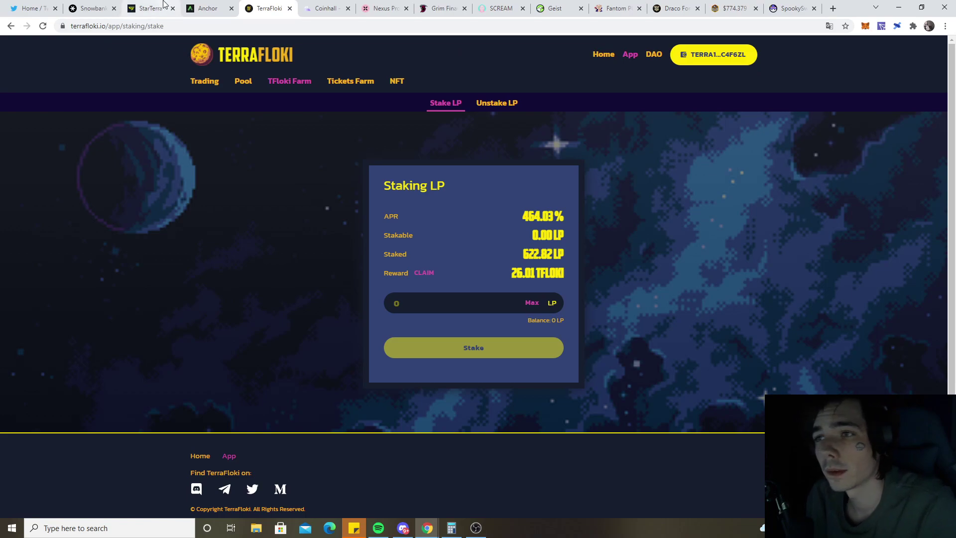
left_click(208, 9)
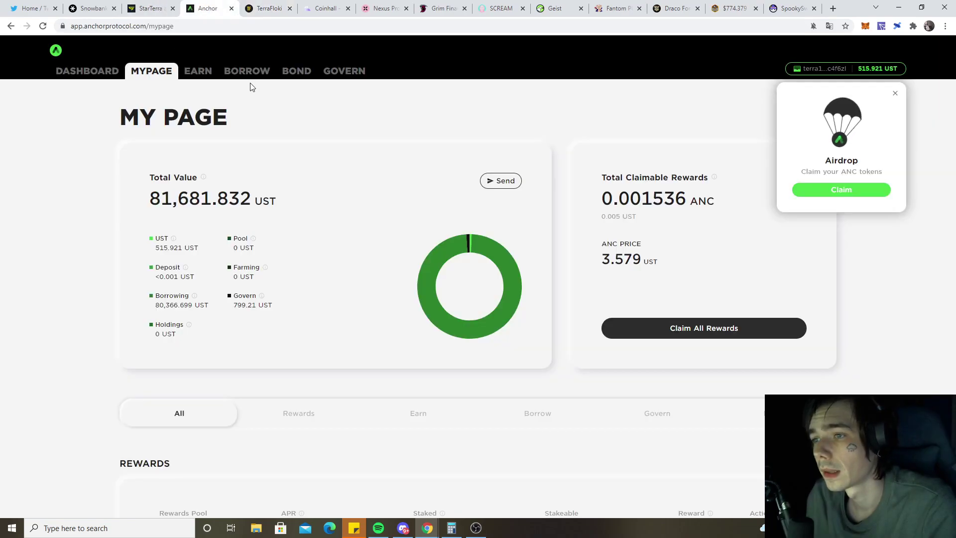
left_click(246, 70)
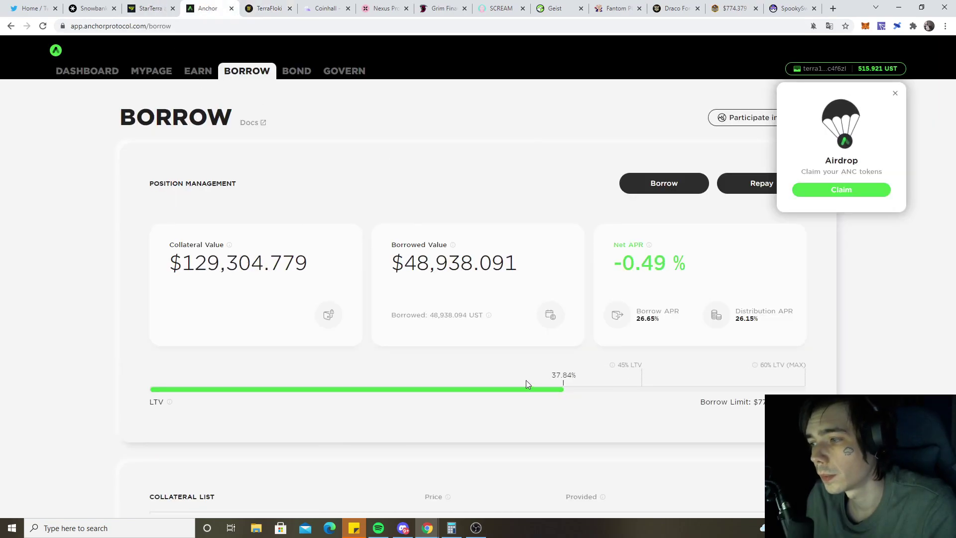
Preview a borrow by LTV without borrowing, then check the Earn page and Nexus farms.
left_click(663, 183)
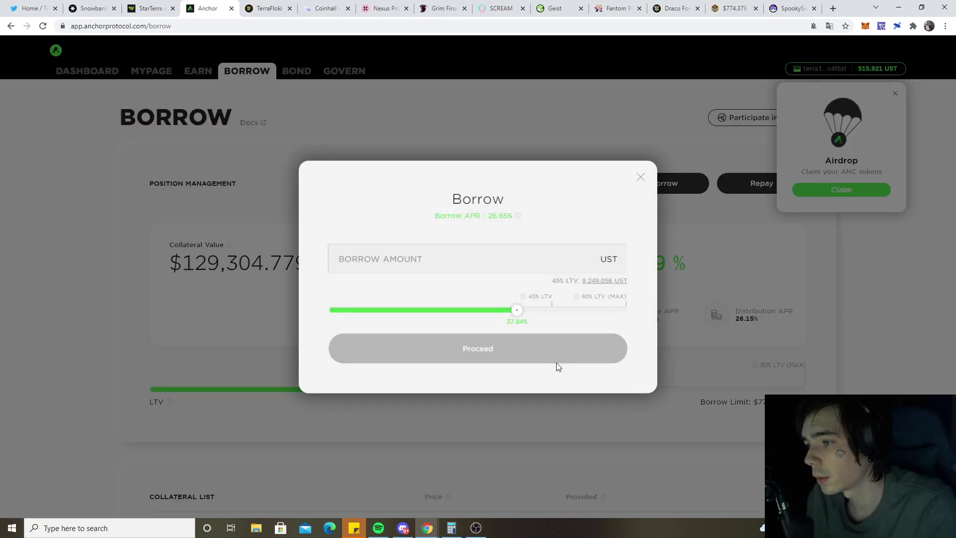
left_click(523, 313)
left_click(726, 303)
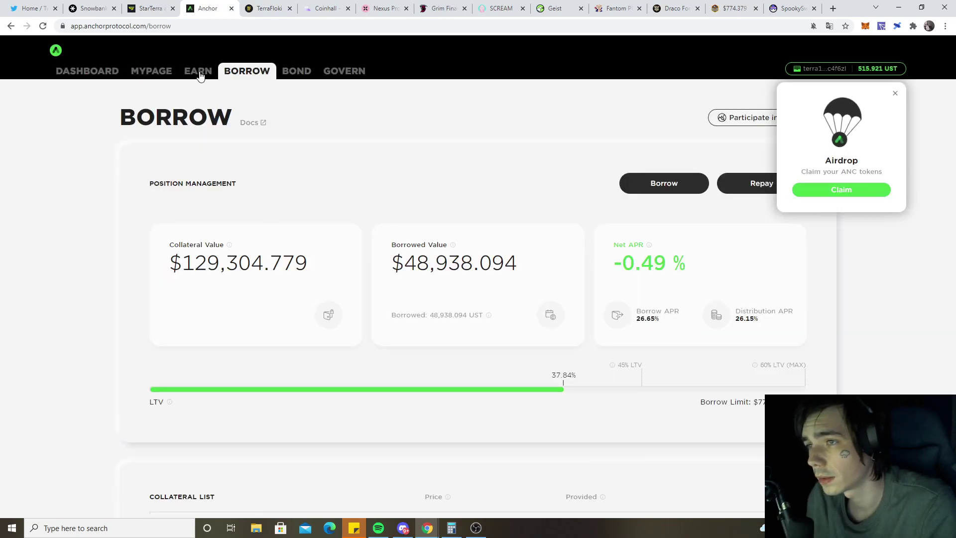
left_click(198, 70)
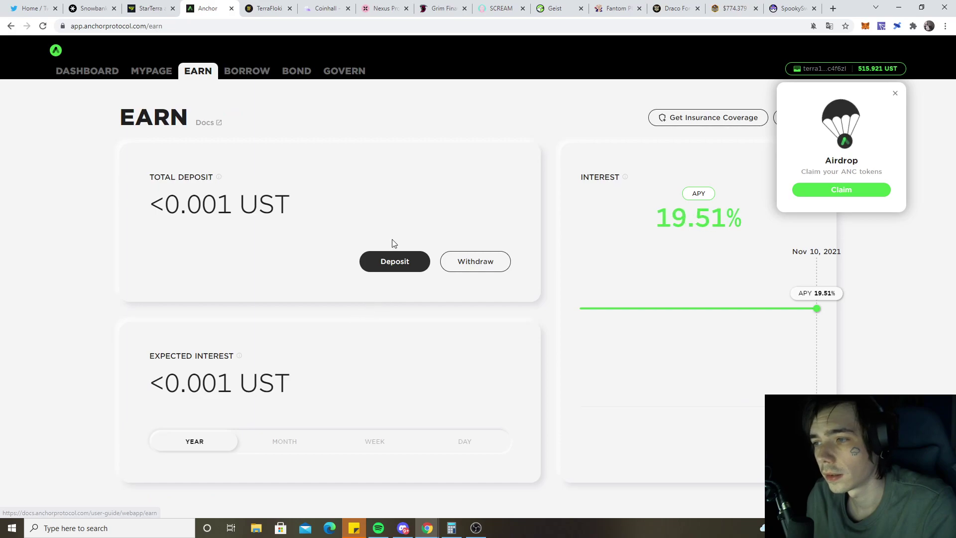
left_click(384, 8)
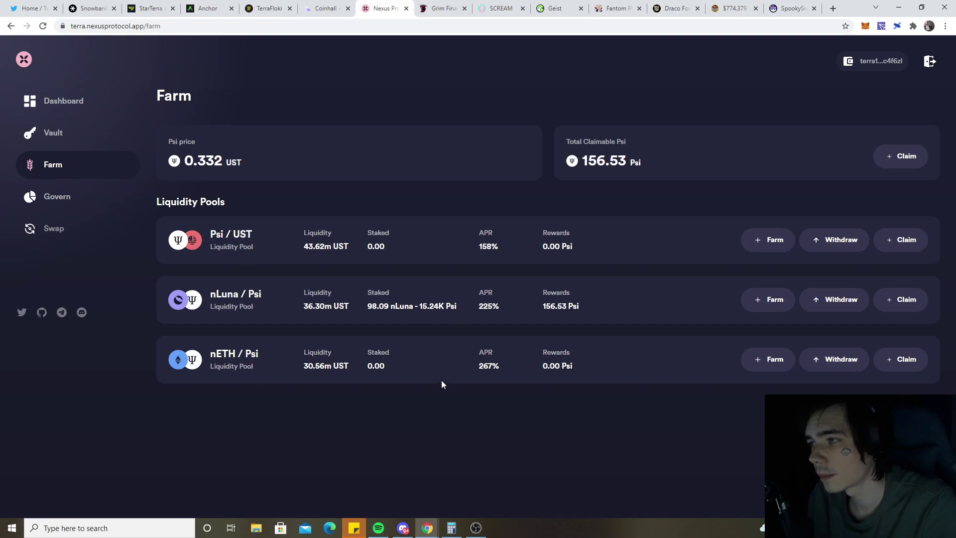
Show Coinhall's top tokens list and view the Luna price chart.
left_click(326, 8)
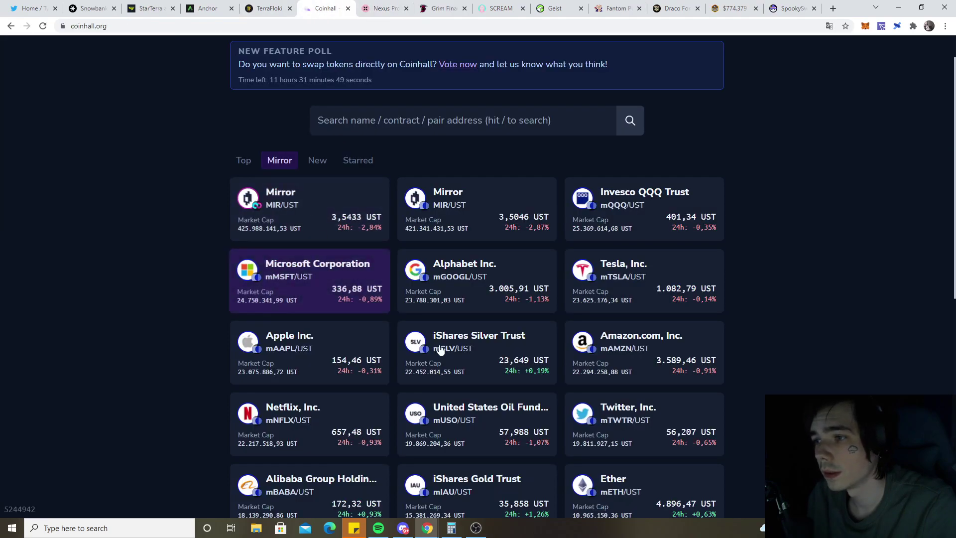
left_click(244, 160)
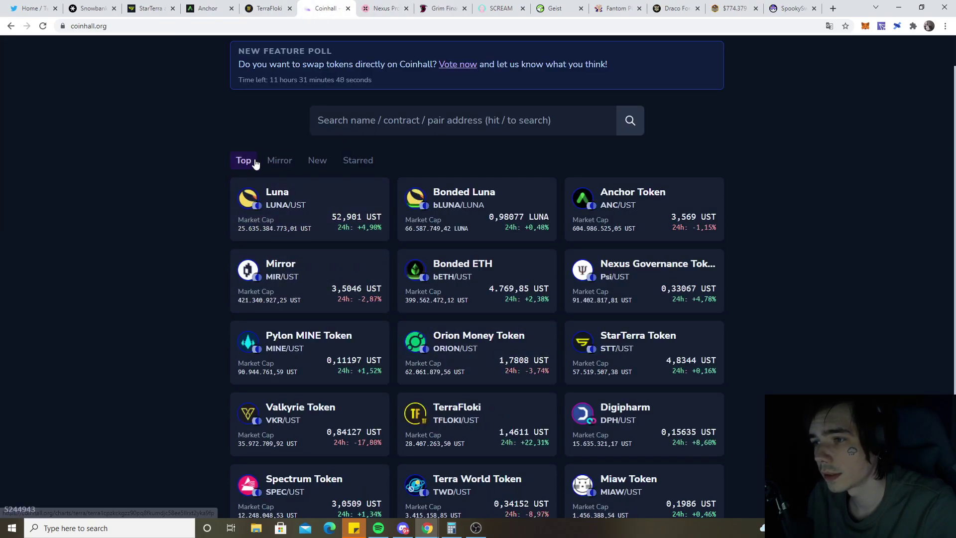
left_click(371, 200)
scroll(754, 339, "down", 2)
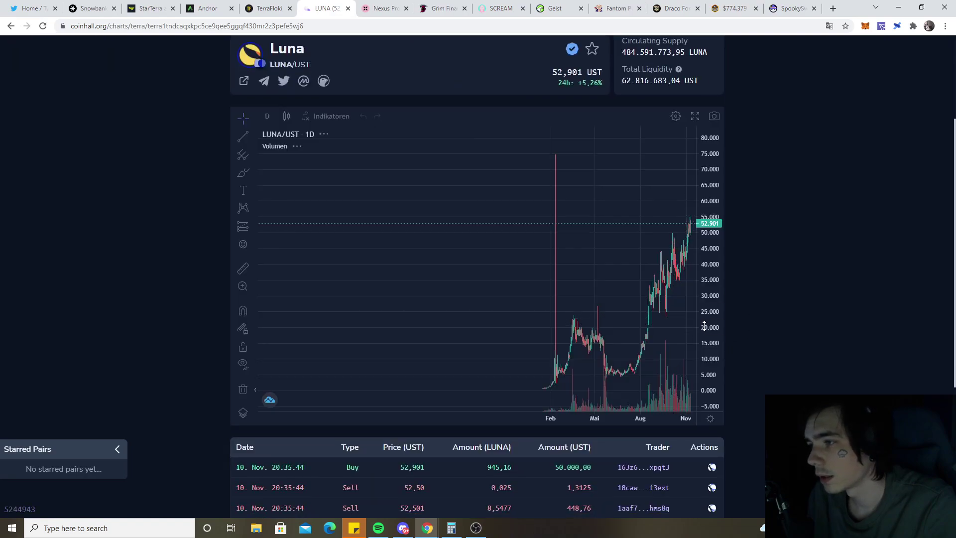
scroll(733, 259, "up", 2)
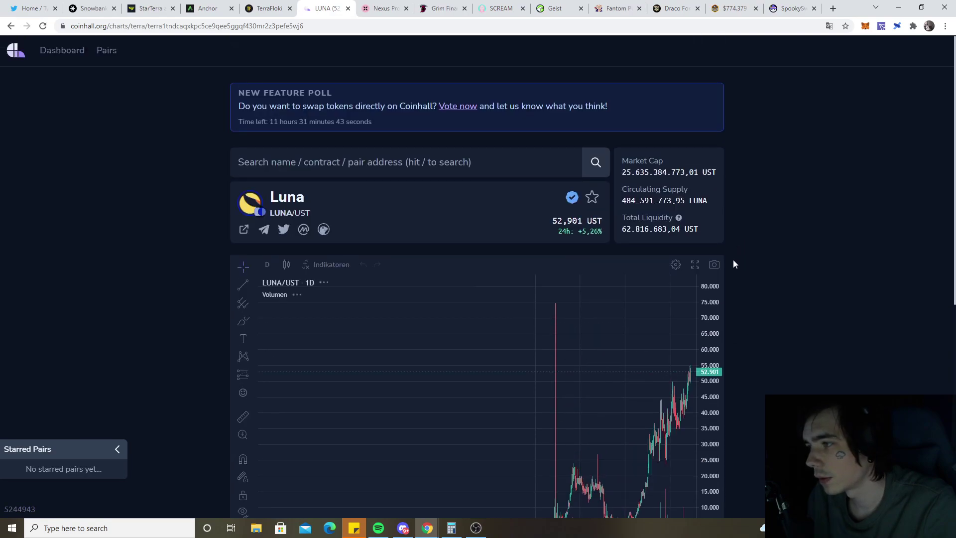
Check the Nexus Governance Token chart (Psi/UST 0.33067 UST), then return to the dashboard.
left_click(61, 51)
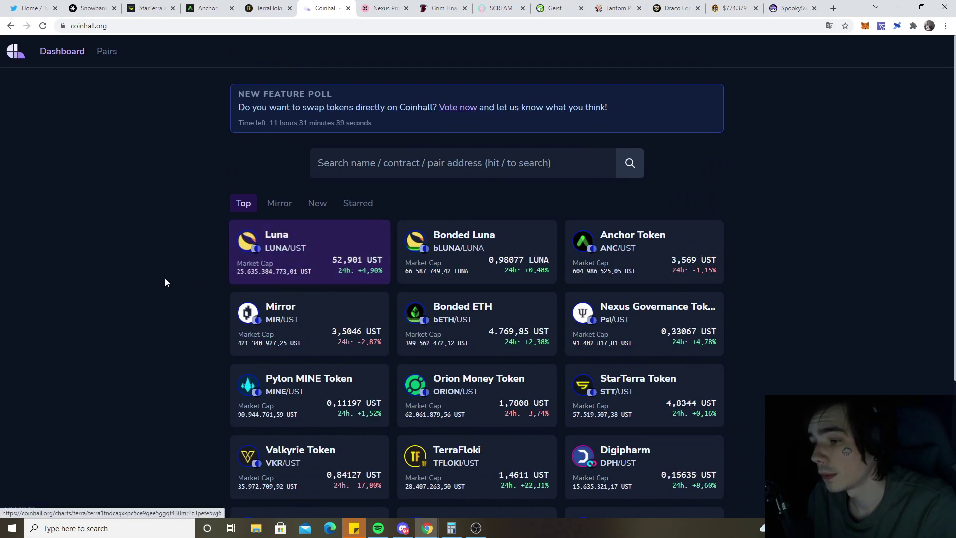
scroll(298, 314, "down", 3)
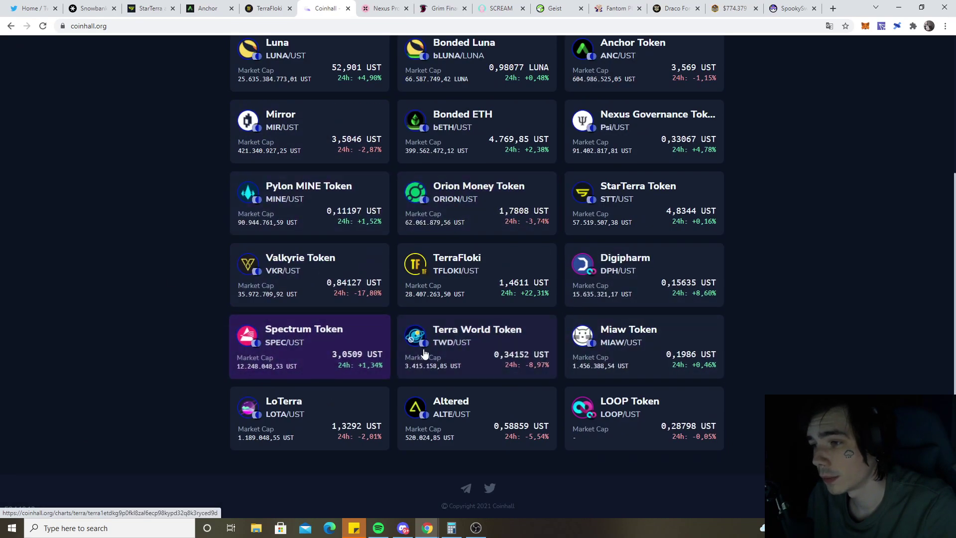
left_click(665, 132)
scroll(698, 314, "down", 3)
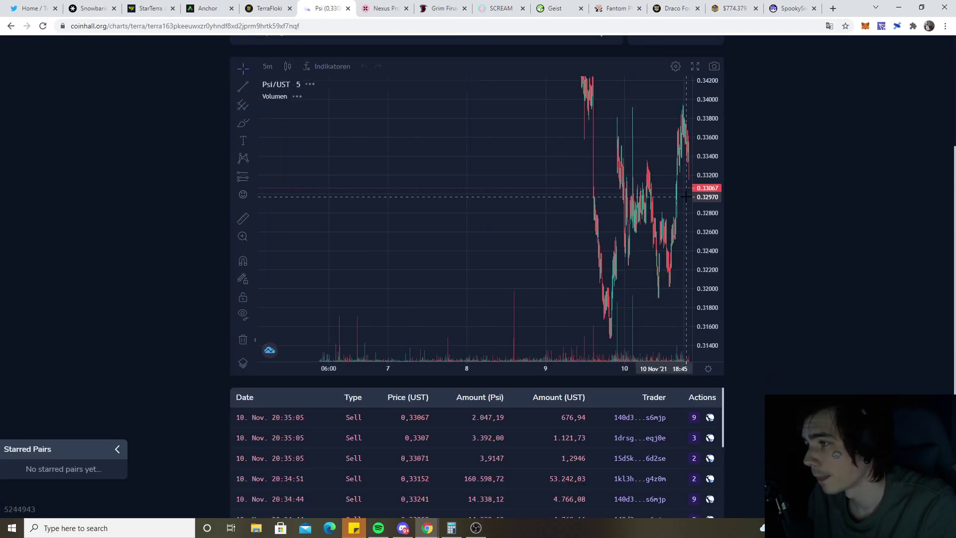
scroll(672, 195, "up", 5)
scroll(782, 210, "up", 2)
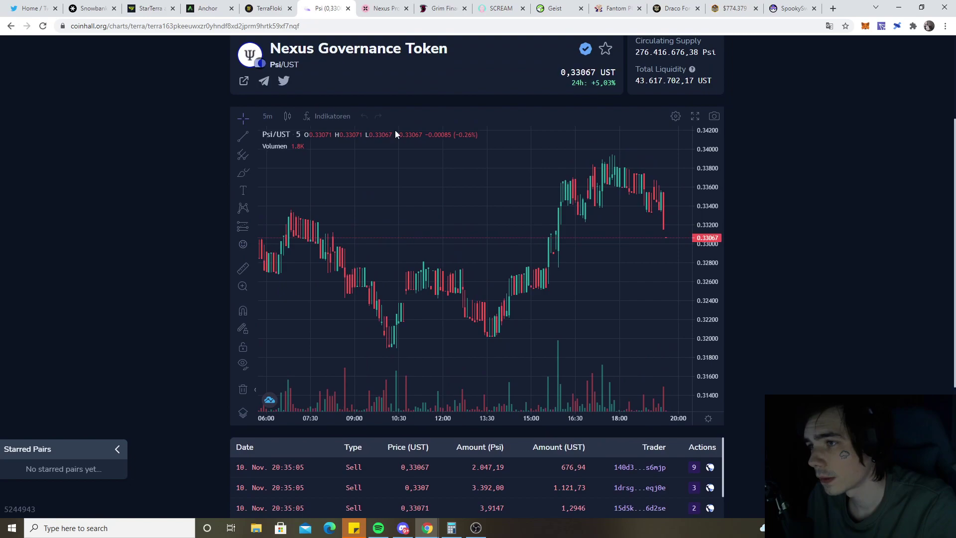
scroll(557, 285, "down", 3)
scroll(556, 286, "down", 3)
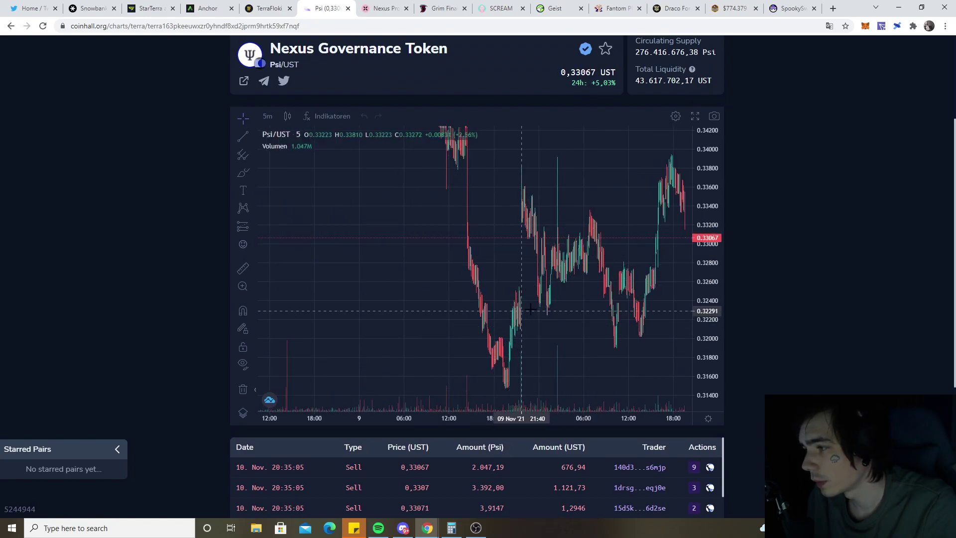
scroll(738, 291, "up", 5)
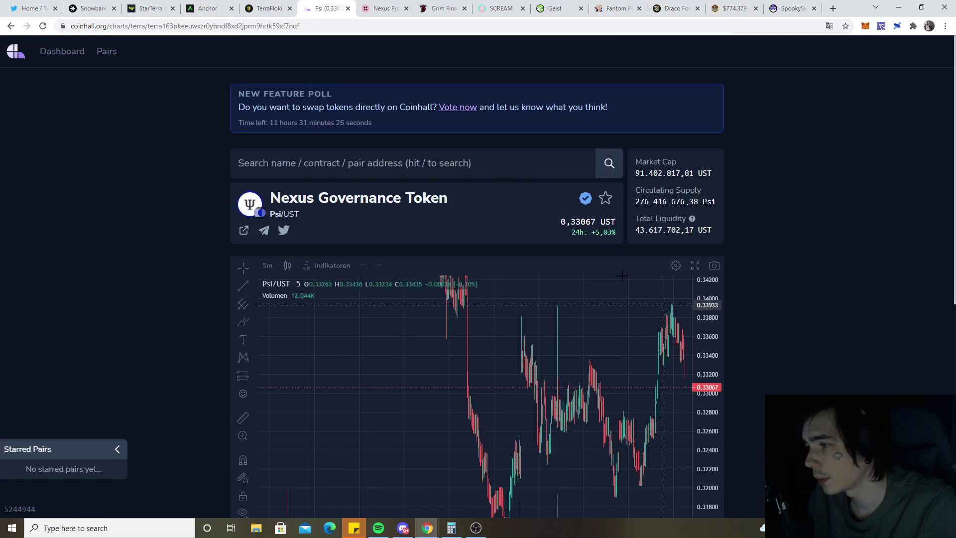
left_click(62, 51)
scroll(515, 242, "down", 4)
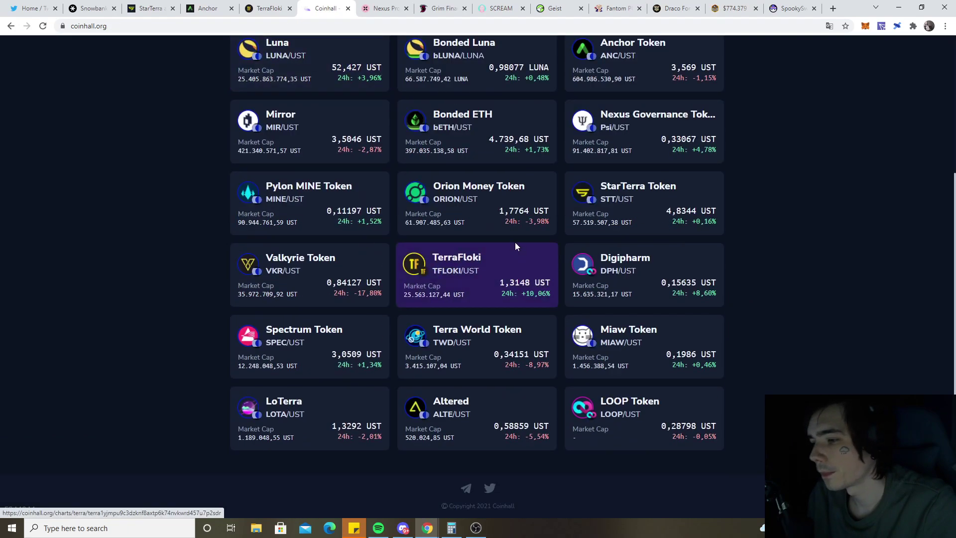
scroll(521, 227, "up", 5)
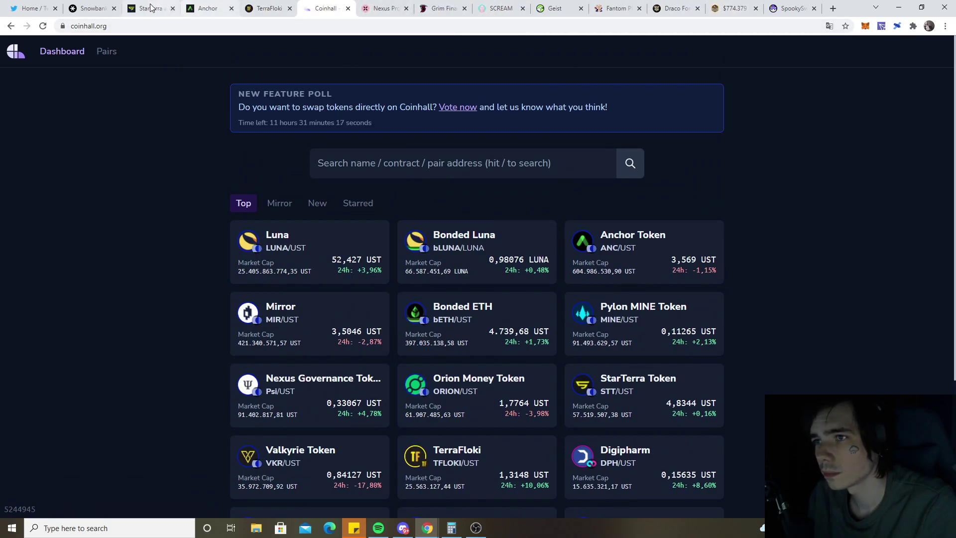
On Snowbank, pick Avalanche Network in the wallet, then cancel the network switch request.
left_click(92, 8)
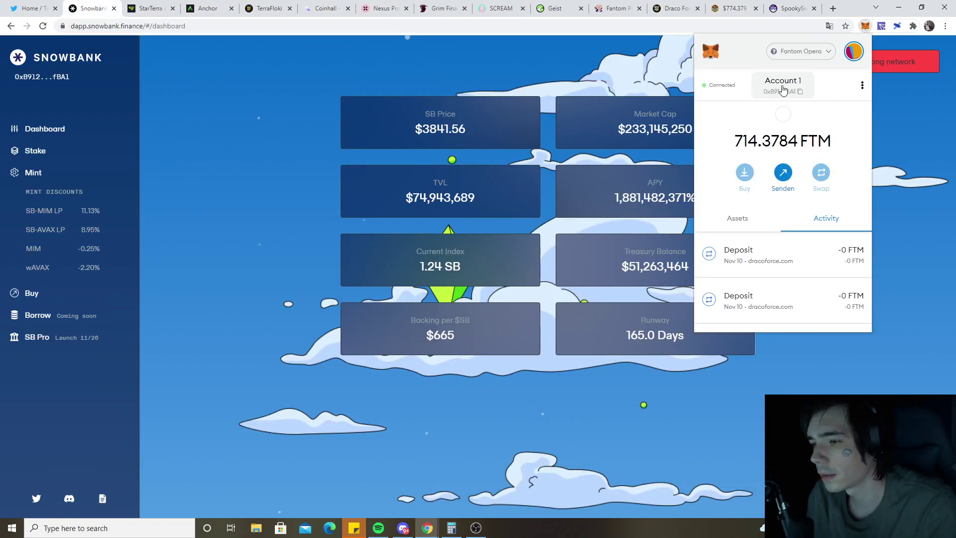
left_click(817, 53)
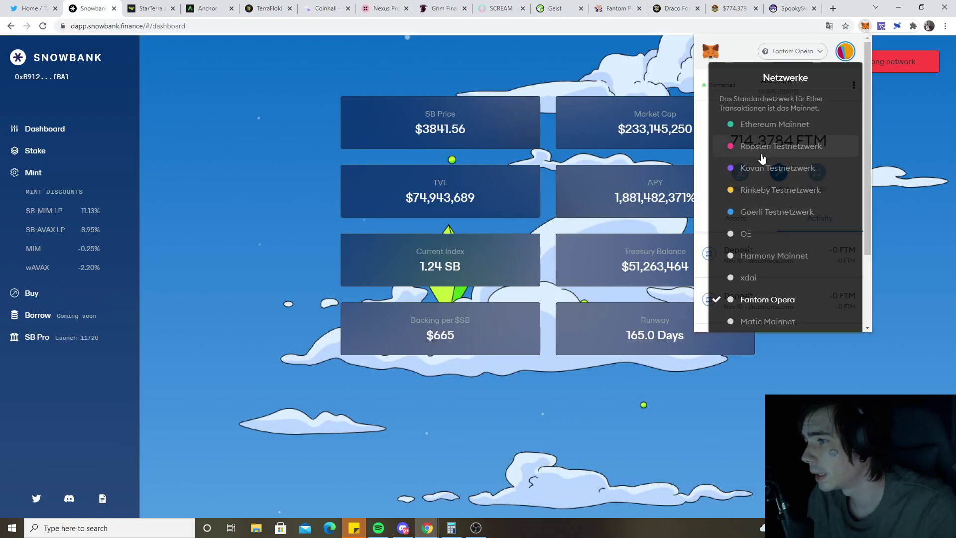
scroll(765, 284, "down", 3)
left_click(765, 248)
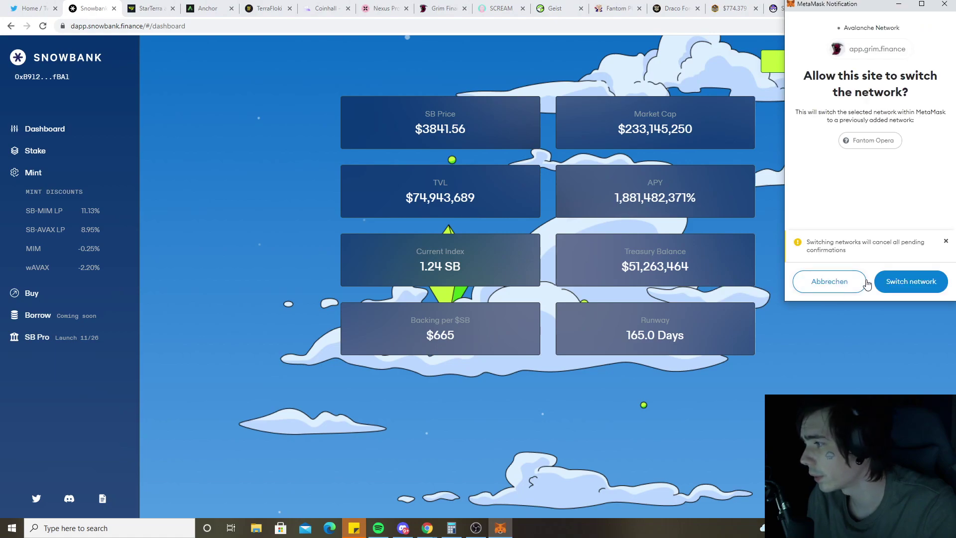
left_click(829, 281)
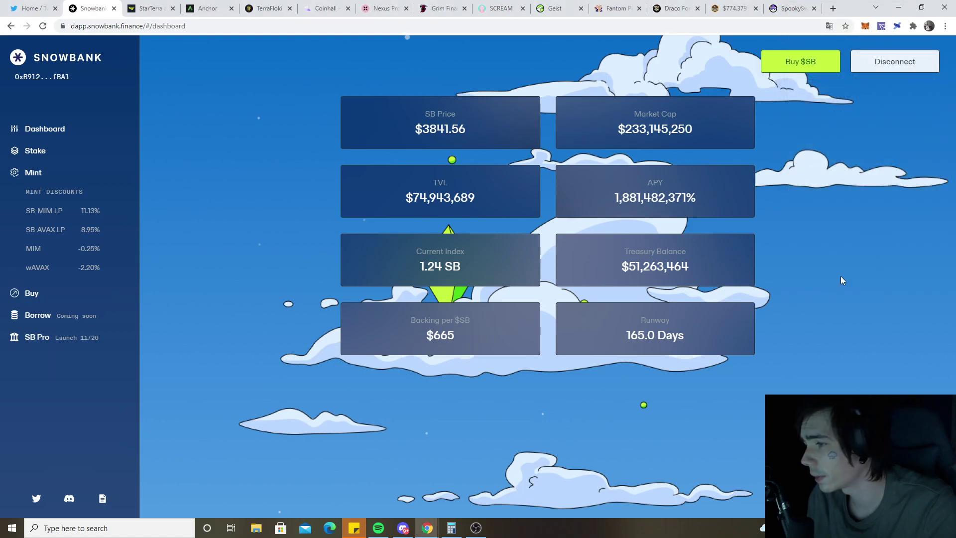
Review Snowbank's Stake page: APY, 0.202431 sSB staked balance and 0.003120 SB next reward.
left_click(32, 153)
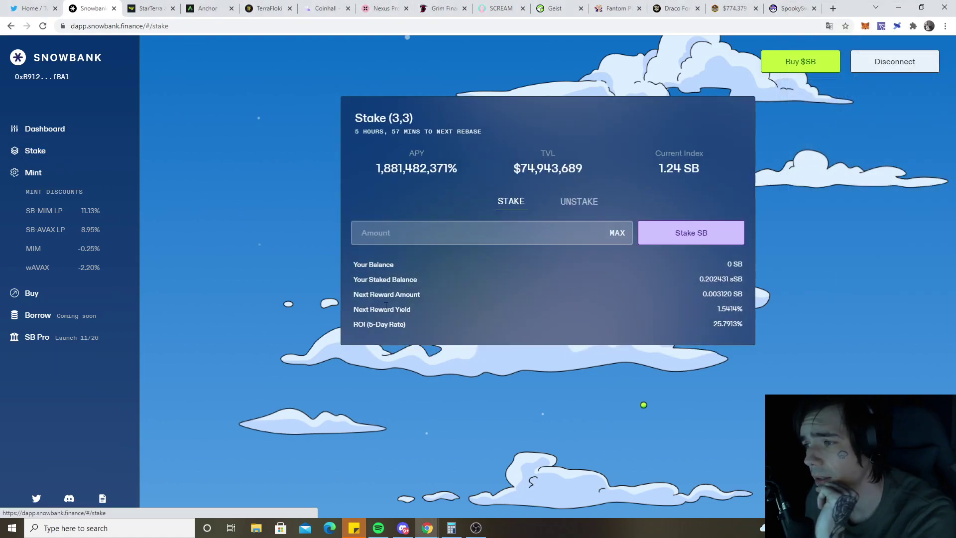
left_click(413, 174)
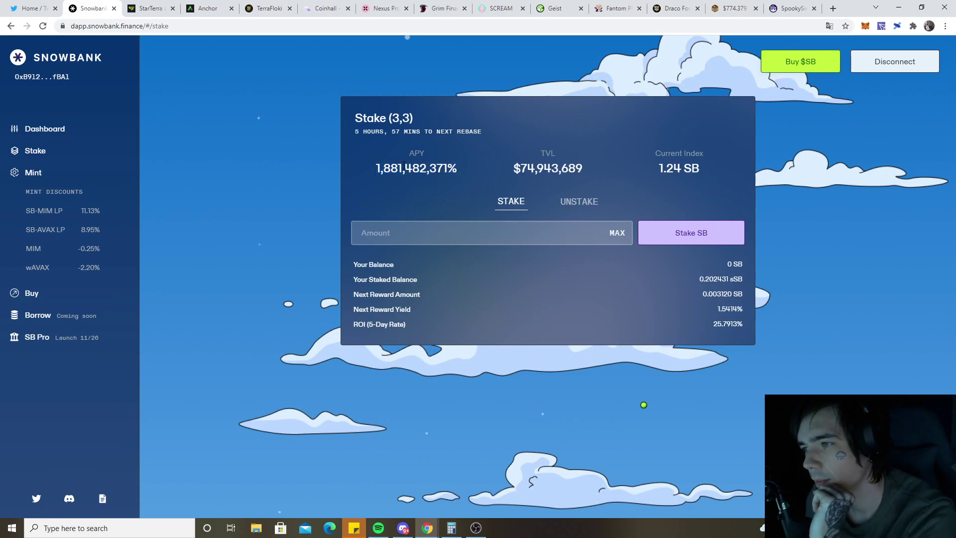
left_click_drag(464, 173, 390, 169)
left_click(419, 183)
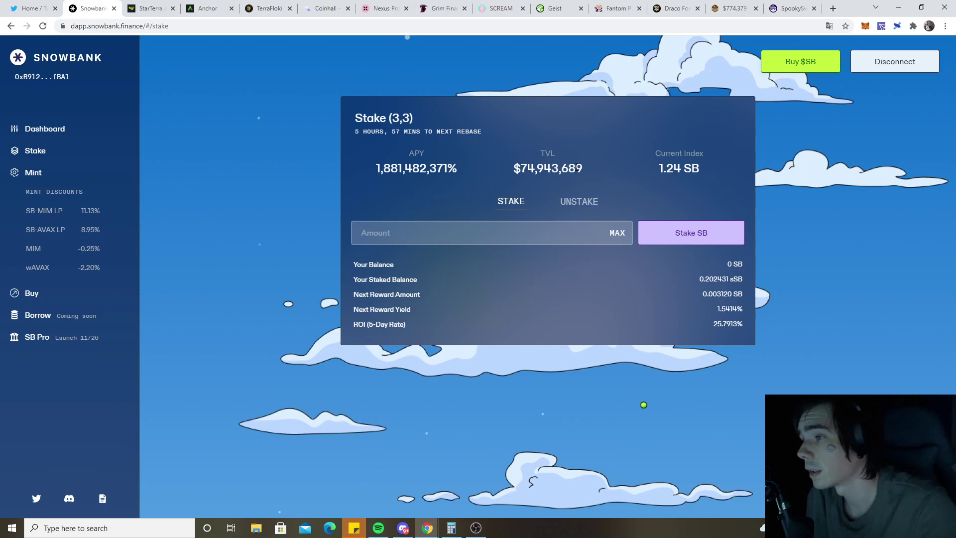
left_click(703, 271)
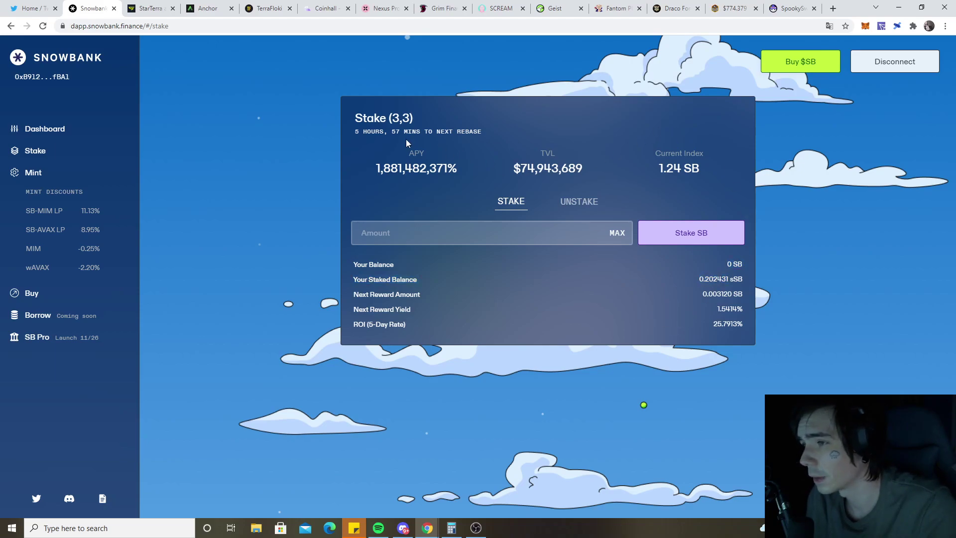
left_click(577, 201)
left_click(512, 202)
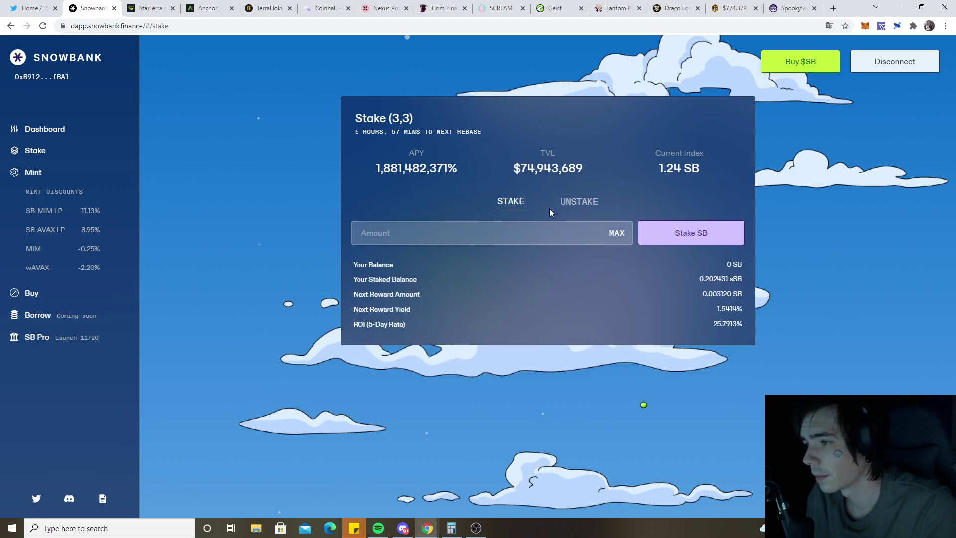
left_click(681, 290)
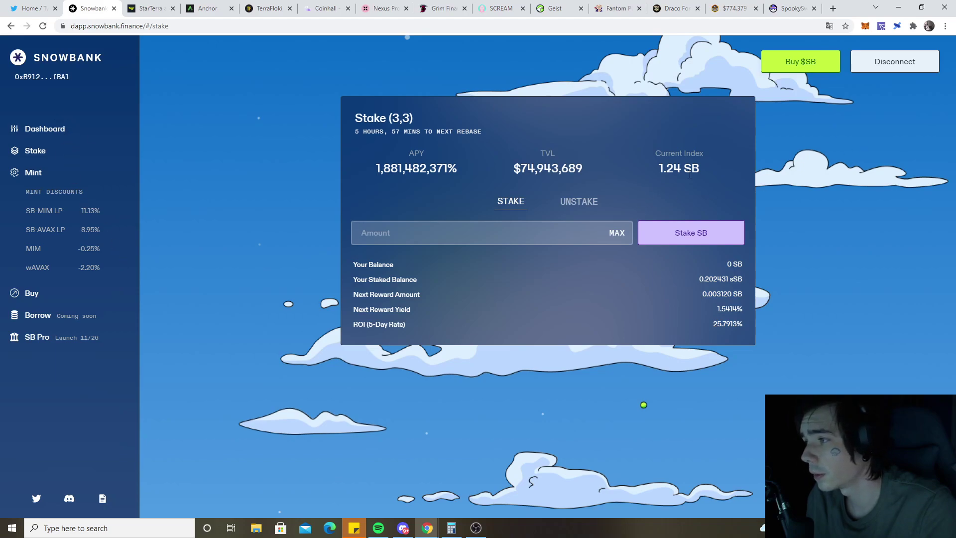
left_click_drag(702, 173, 650, 152)
left_click(619, 163)
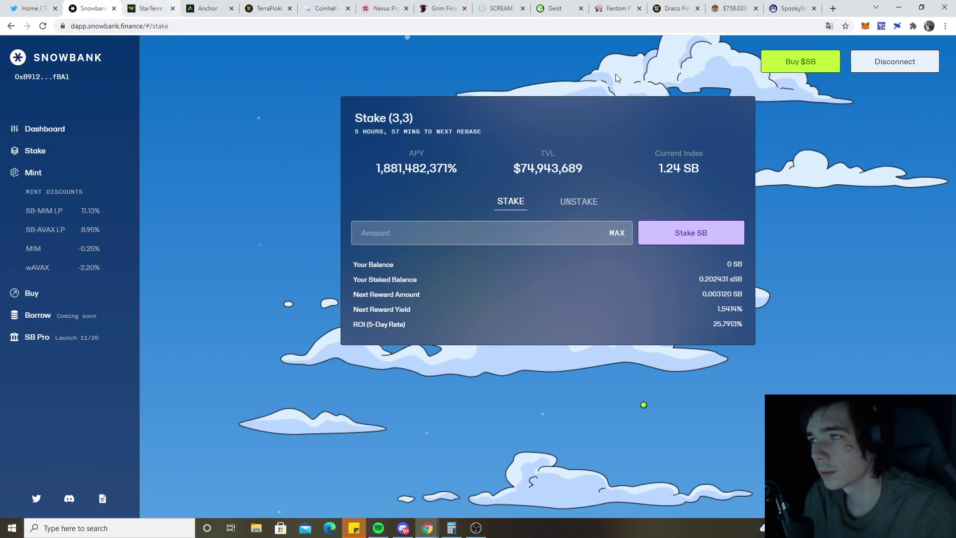
Load opensea.io/account in a new tab, showing 40 collected NFTs.
left_click(832, 9)
type("op")
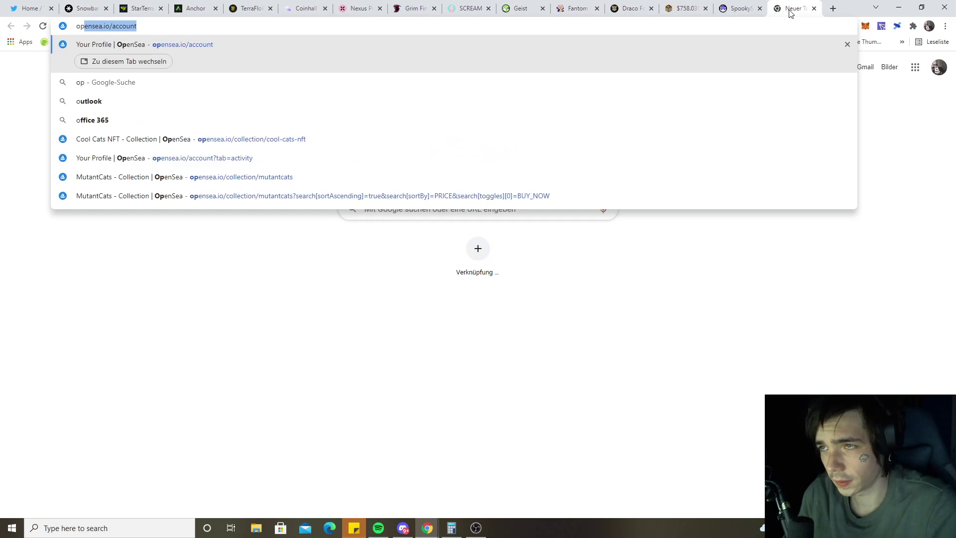
type("en")
key("Return")
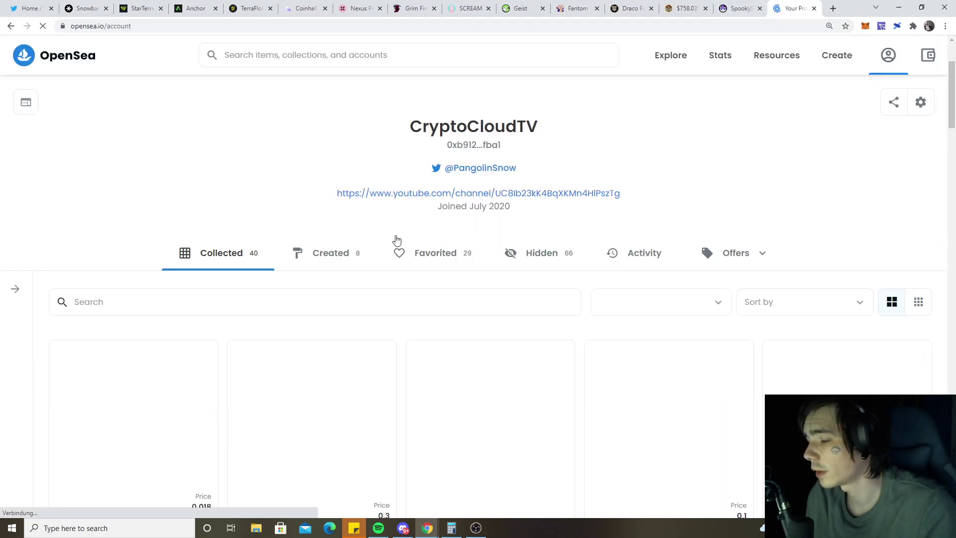
scroll(397, 241, "down", 5)
scroll(396, 225, "down", 5)
scroll(399, 202, "down", 5)
scroll(403, 190, "down", 5)
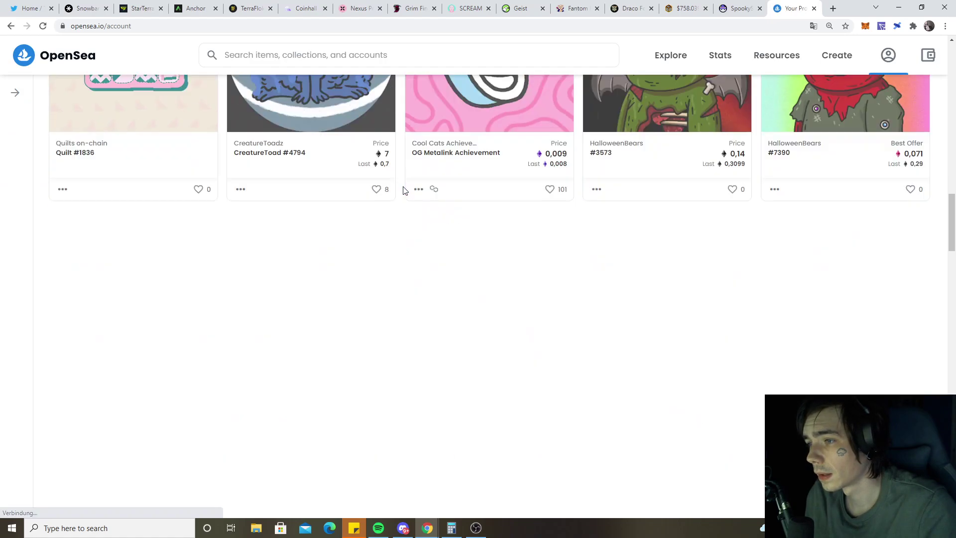
scroll(402, 190, "down", 5)
scroll(403, 189, "down", 5)
scroll(404, 190, "down", 5)
scroll(447, 195, "down", 3)
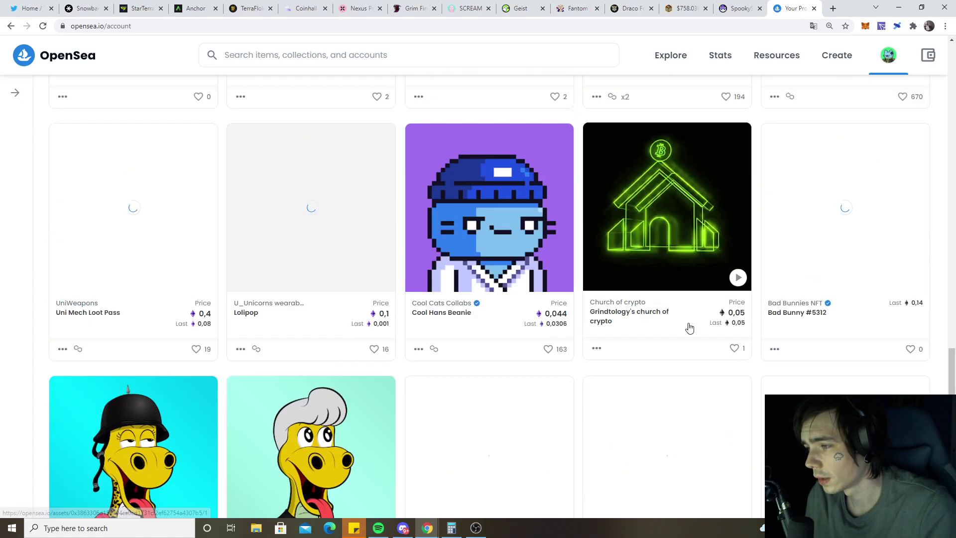
scroll(689, 327, "down", 5)
scroll(690, 326, "down", 3)
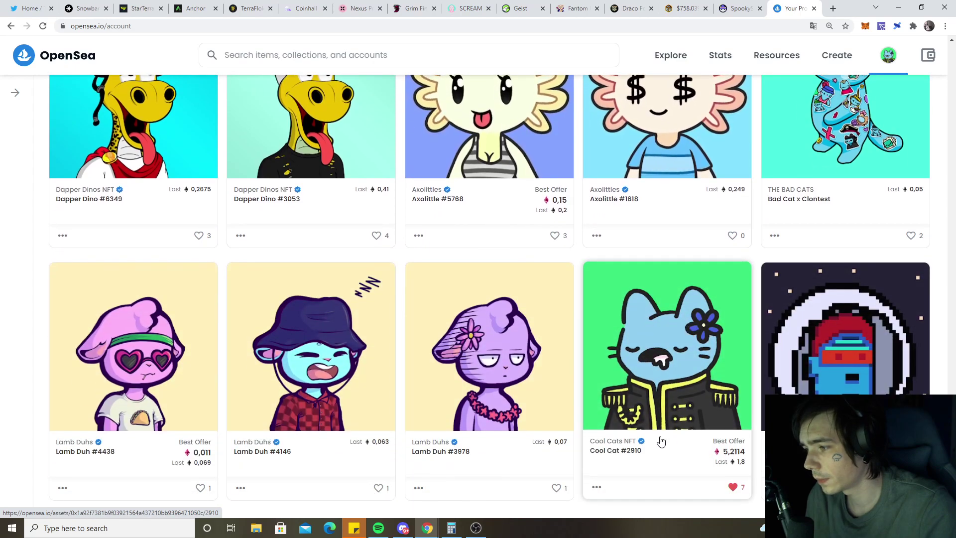
left_click(614, 441)
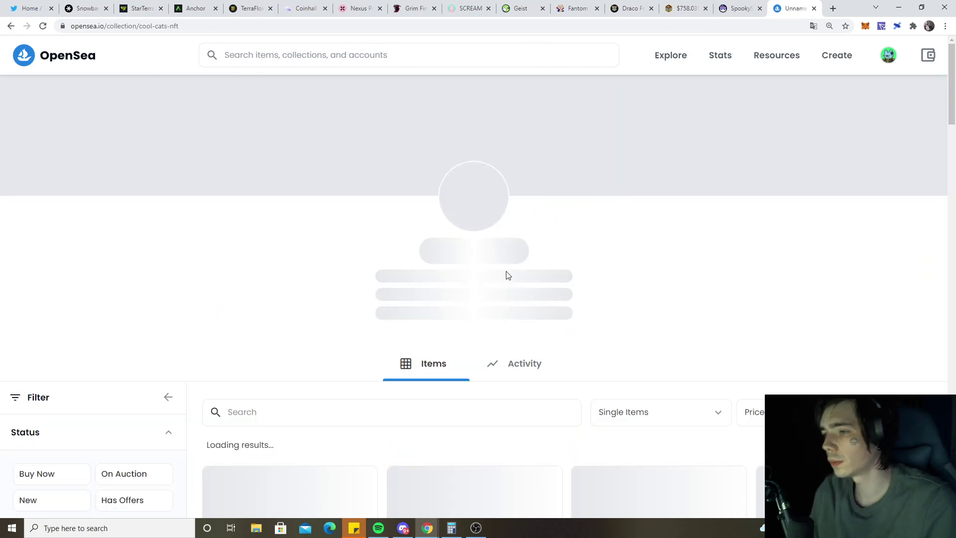
scroll(523, 246, "down", 2)
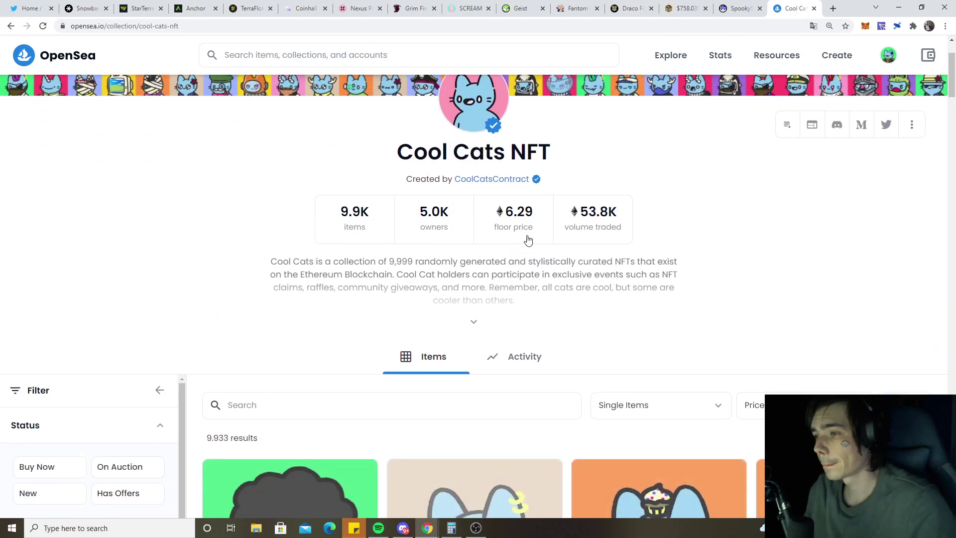
scroll(523, 247, "down", 5)
scroll(552, 246, "down", 4)
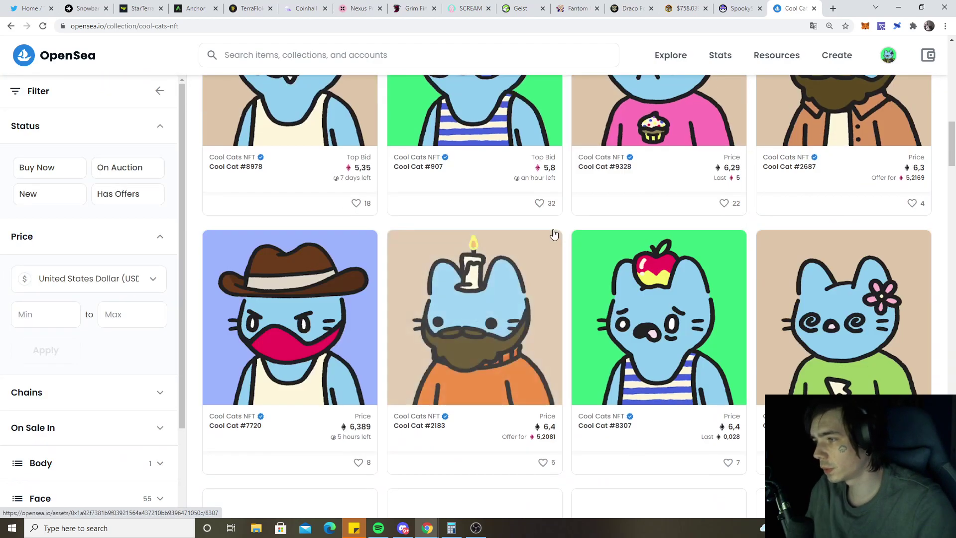
left_click(643, 184)
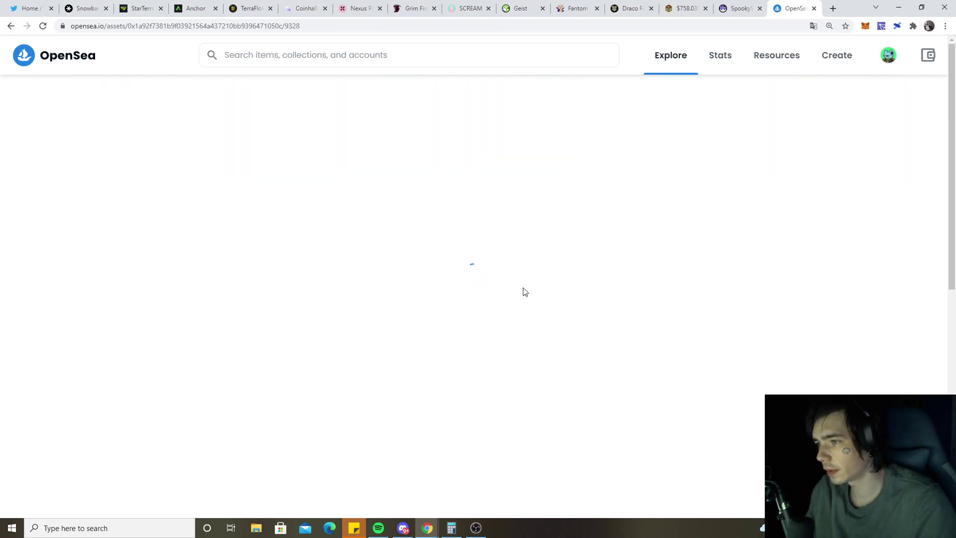
double_click(546, 264)
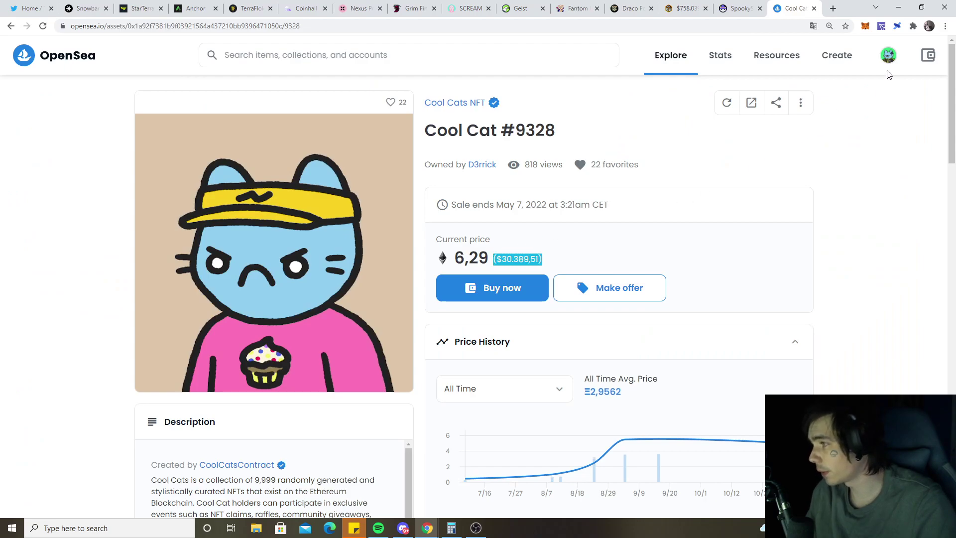
left_click(888, 54)
left_click(829, 92)
scroll(516, 285, "down", 5)
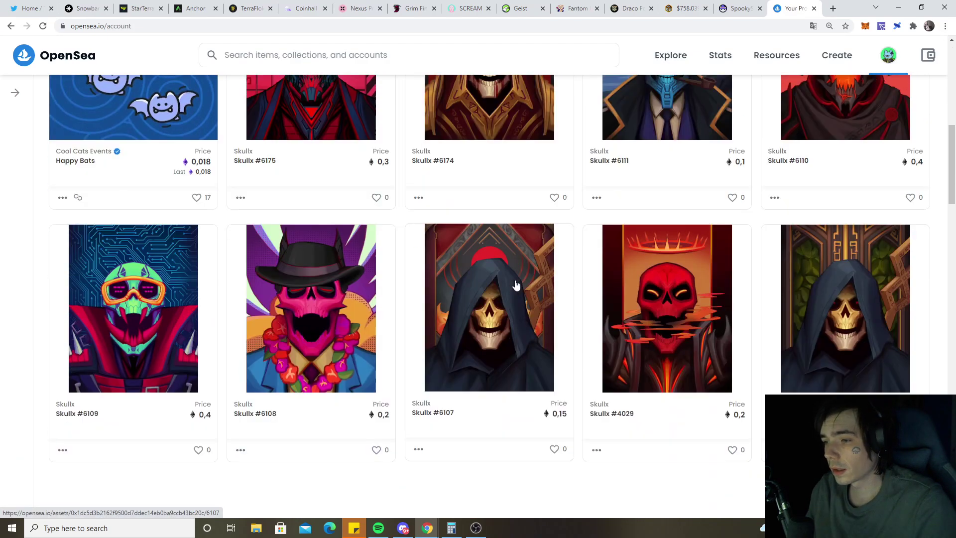
scroll(515, 285, "down", 5)
scroll(523, 284, "down", 5)
scroll(545, 284, "down", 5)
scroll(690, 281, "down", 5)
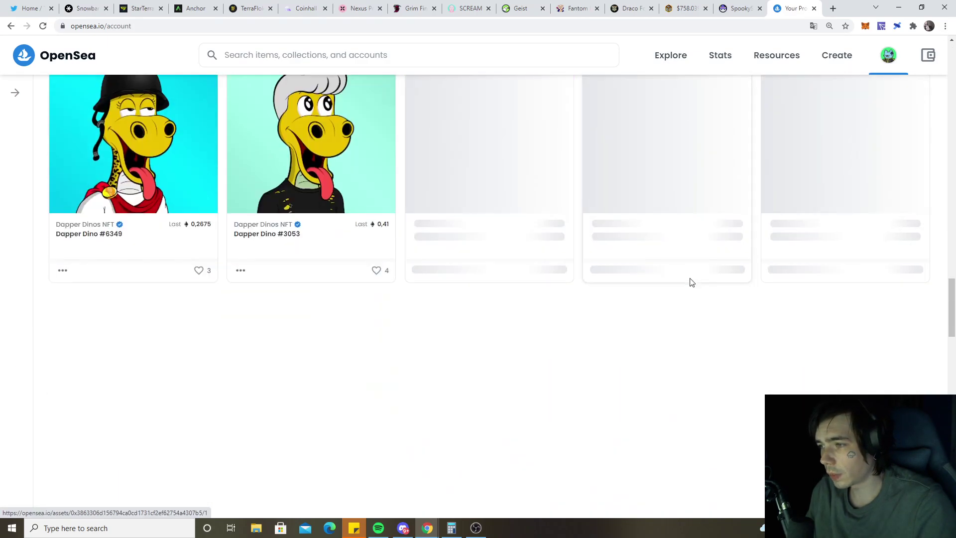
scroll(689, 281, "down", 1)
scroll(695, 246, "down", 1)
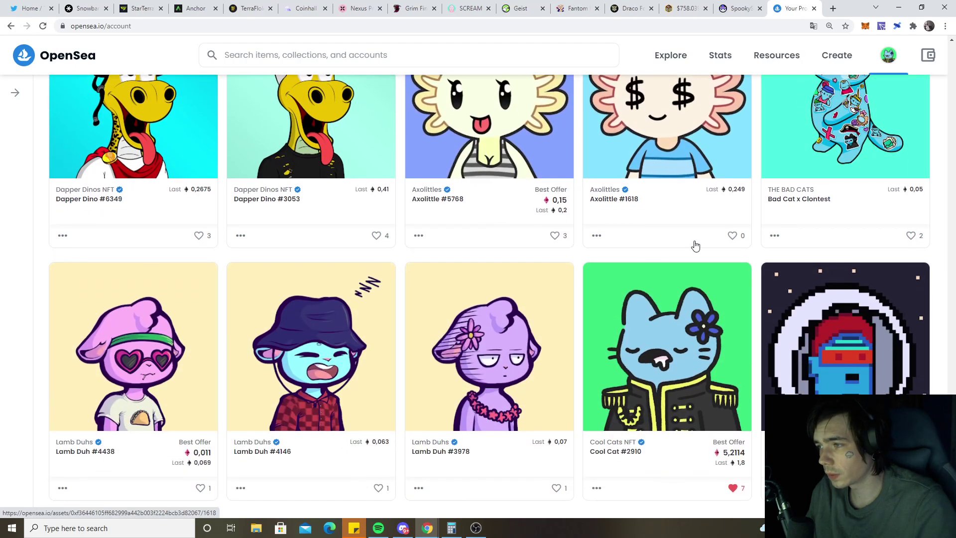
Follow Cool Cat #2910's Epaulette Black trait to Cool Cat #2908, listed at 12.5 ETH.
left_click(667, 347)
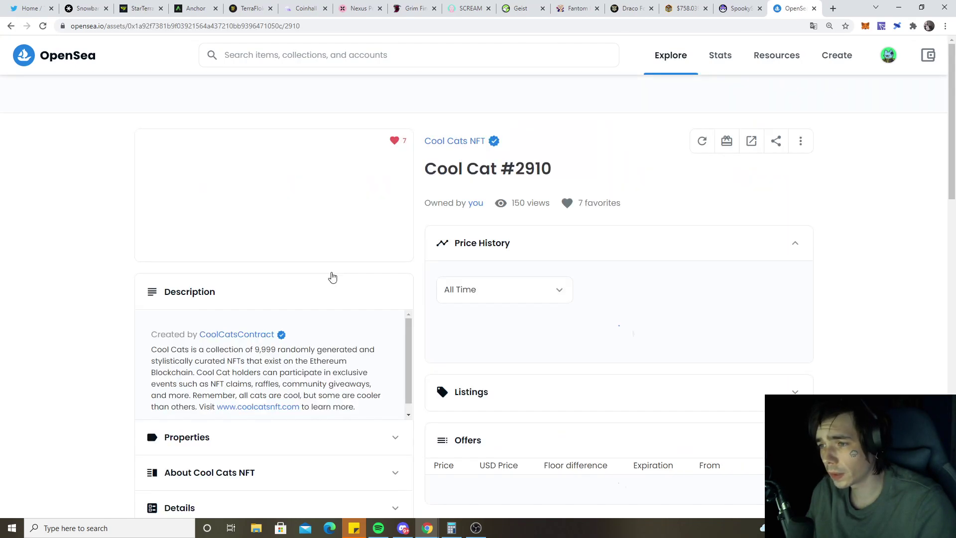
scroll(332, 277, "down", 3)
left_click(299, 255)
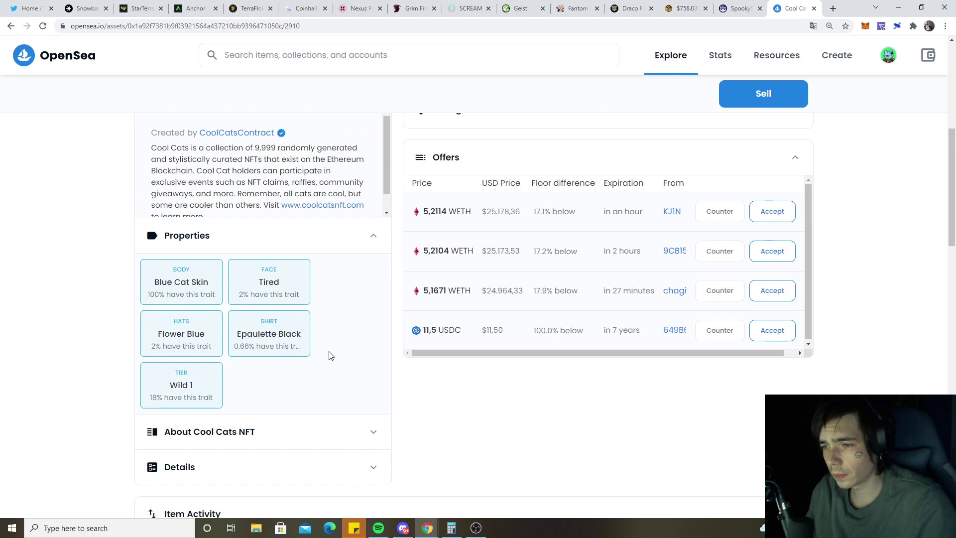
left_click(288, 340)
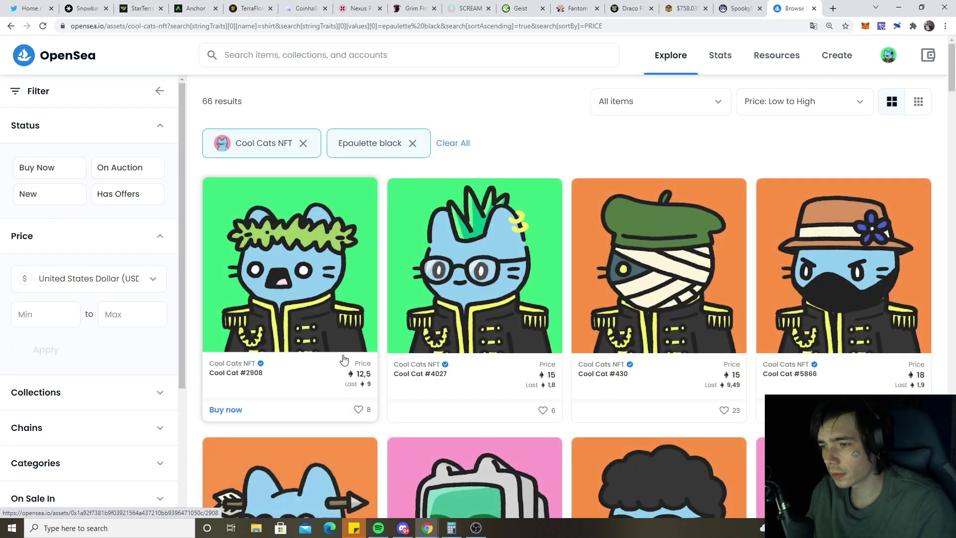
left_click(326, 246)
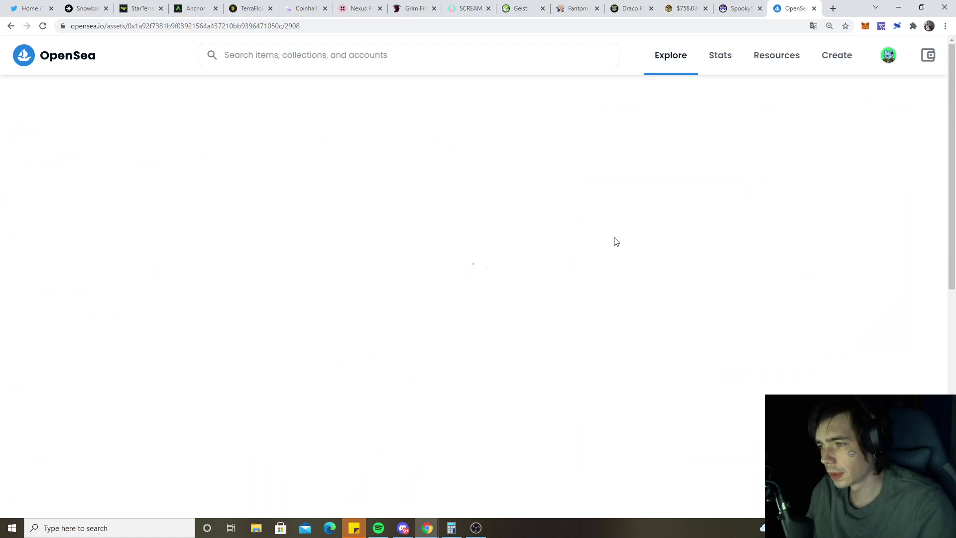
left_click_drag(539, 223, 442, 222)
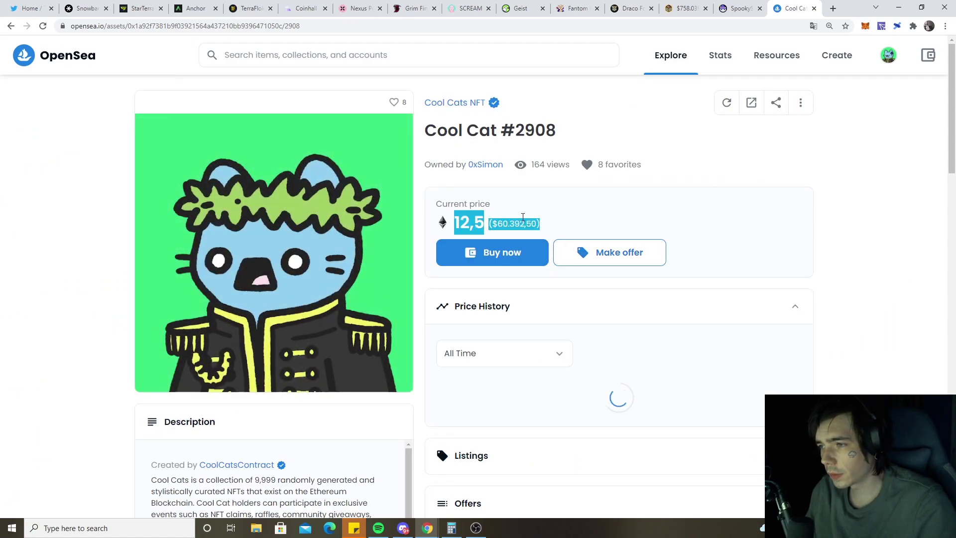
left_click(523, 217)
scroll(470, 224, "down", 10)
scroll(396, 228, "down", 8)
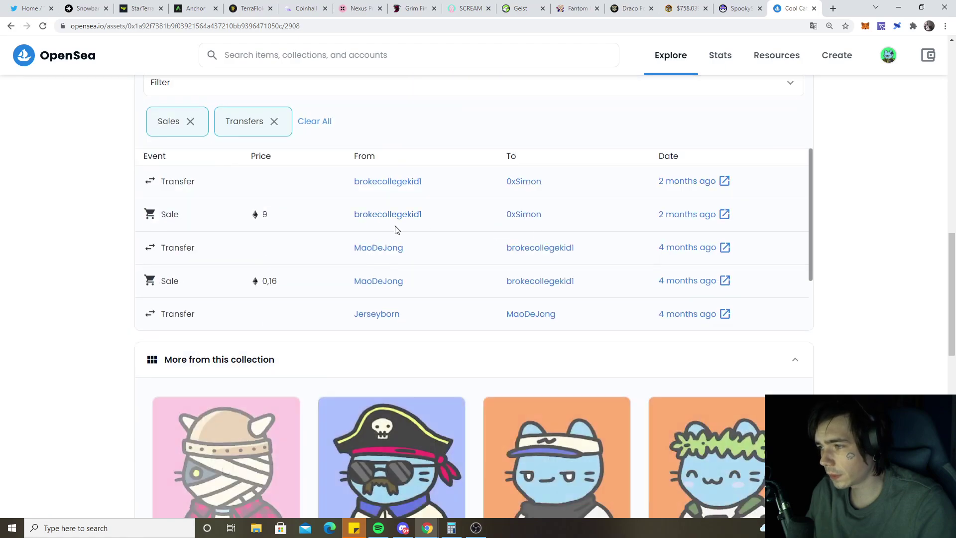
scroll(396, 228, "down", 3)
scroll(396, 228, "down", 5)
scroll(664, 320, "up", 6)
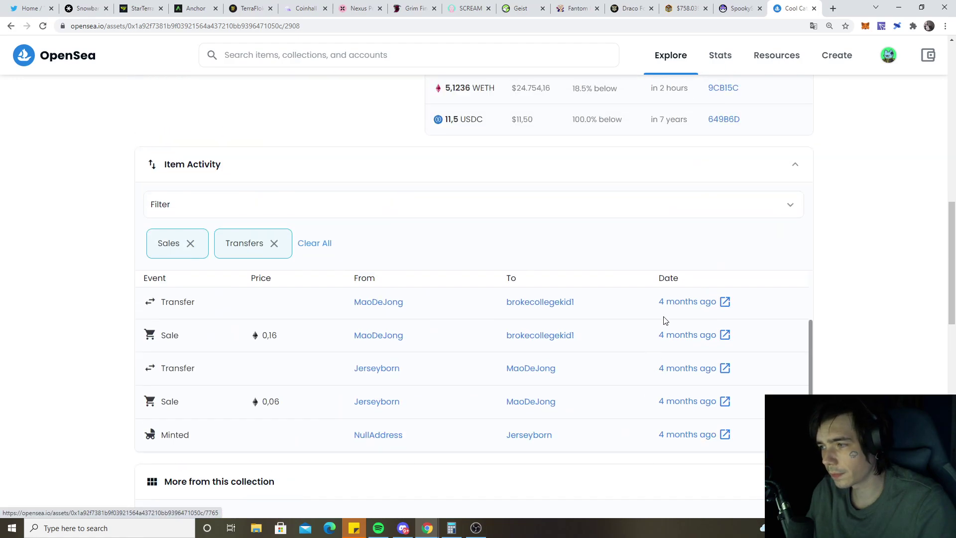
scroll(664, 320, "up", 8)
scroll(669, 212, "up", 6)
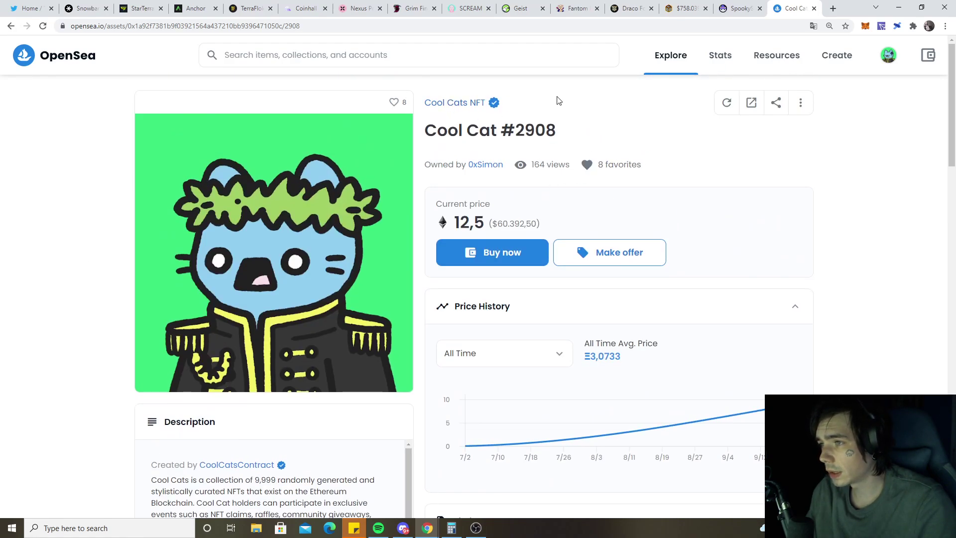
left_click(866, 89)
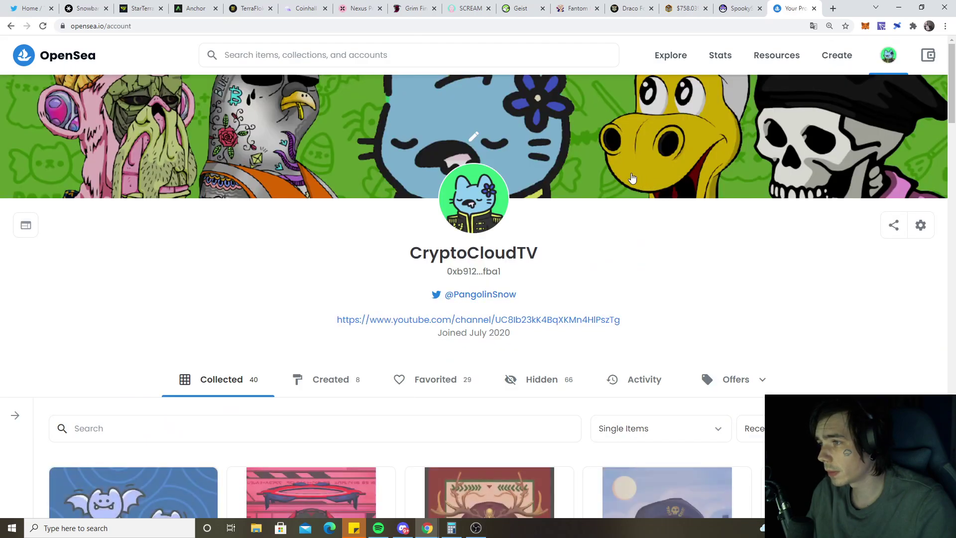
scroll(509, 239, "down", 4)
scroll(509, 240, "down", 6)
scroll(509, 240, "down", 6)
scroll(509, 240, "down", 6)
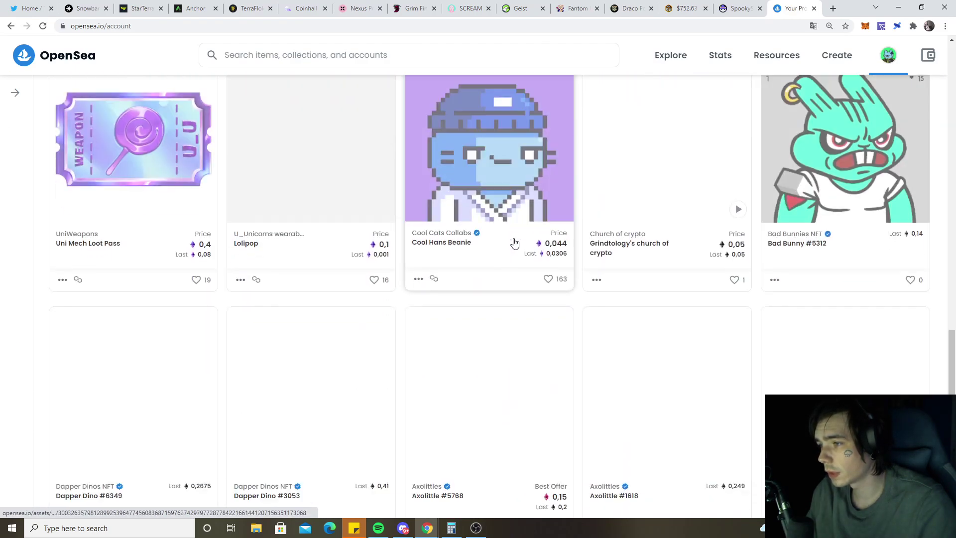
scroll(700, 299, "down", 4)
scroll(700, 300, "down", 6)
scroll(700, 299, "down", 3)
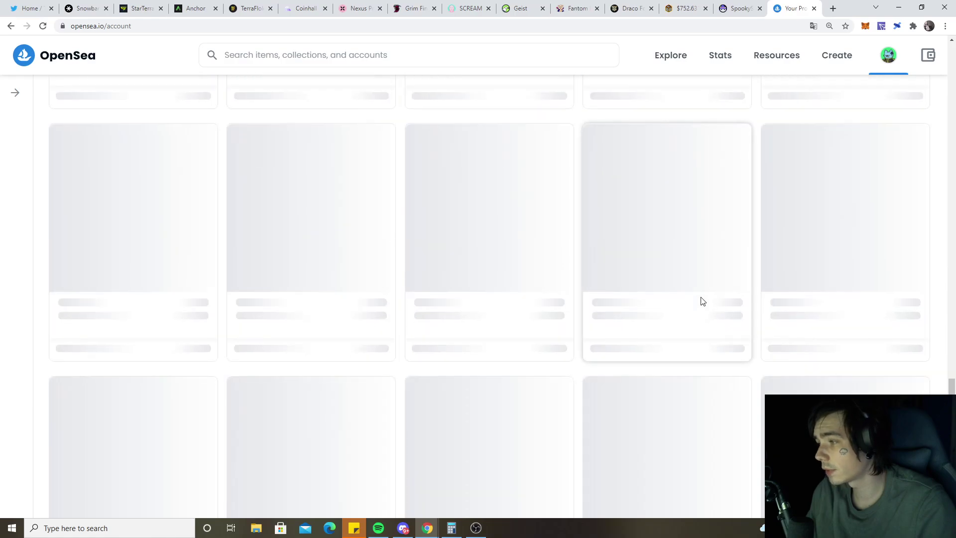
scroll(700, 300, "up", 5)
scroll(700, 300, "up", 3)
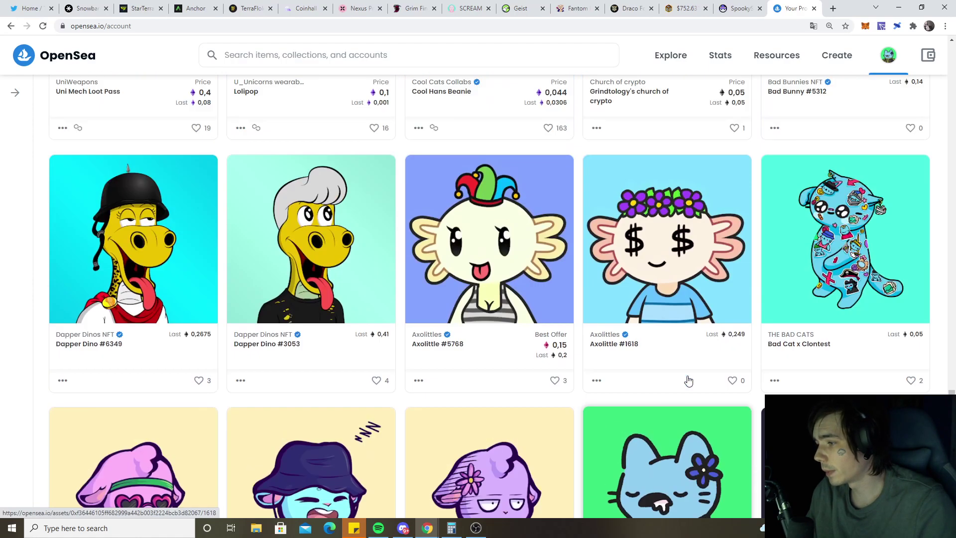
scroll(687, 363, "up", 5)
scroll(687, 363, "down", 2)
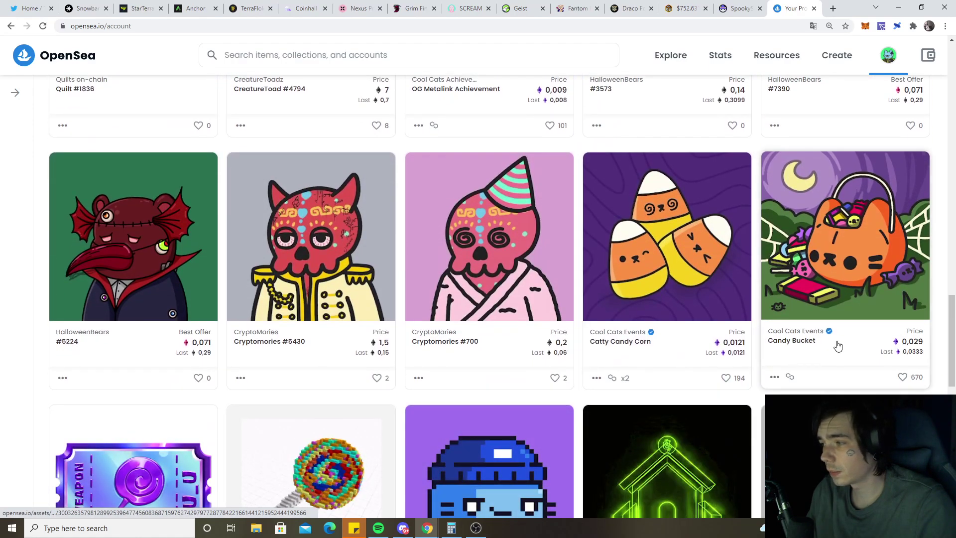
scroll(901, 354, "up", 5)
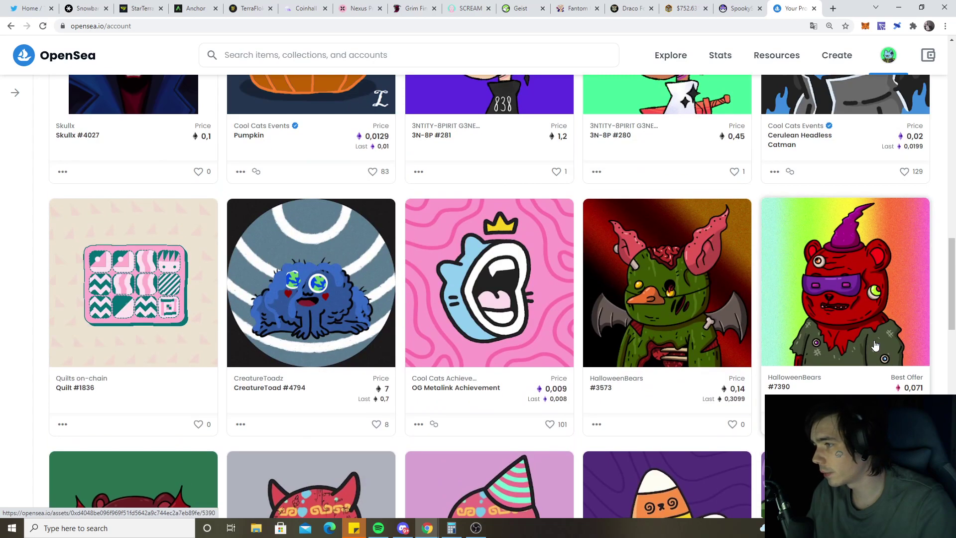
scroll(821, 336, "up", 5)
scroll(775, 327, "down", 6)
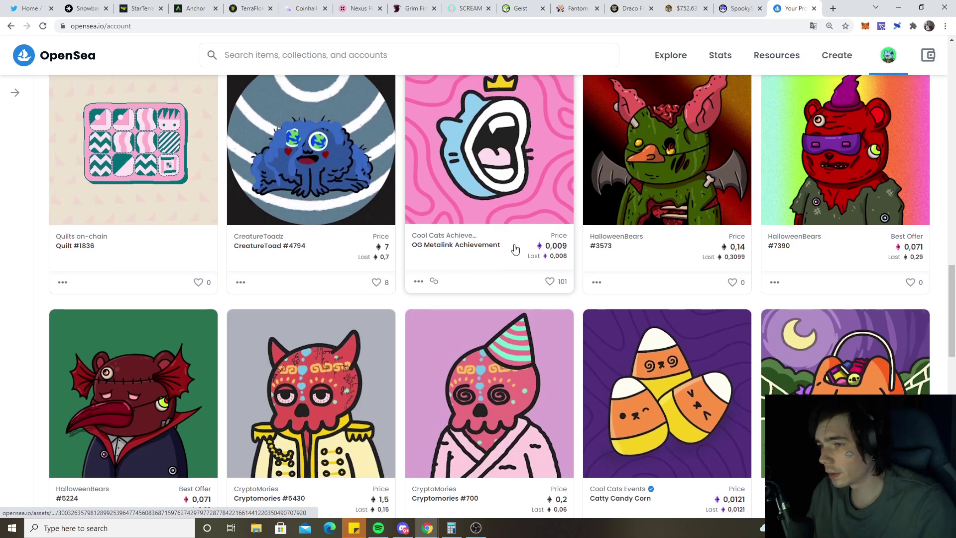
scroll(515, 247, "up", 5)
scroll(263, 263, "up", 5)
scroll(263, 263, "down", 5)
scroll(263, 263, "up", 5)
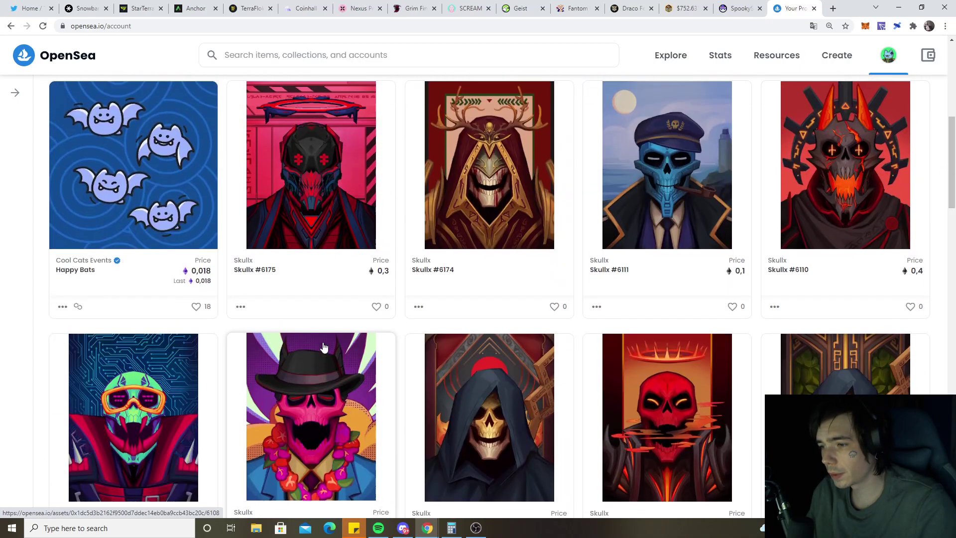
scroll(299, 314, "up", 6)
scroll(325, 344, "down", 4)
left_click(179, 322)
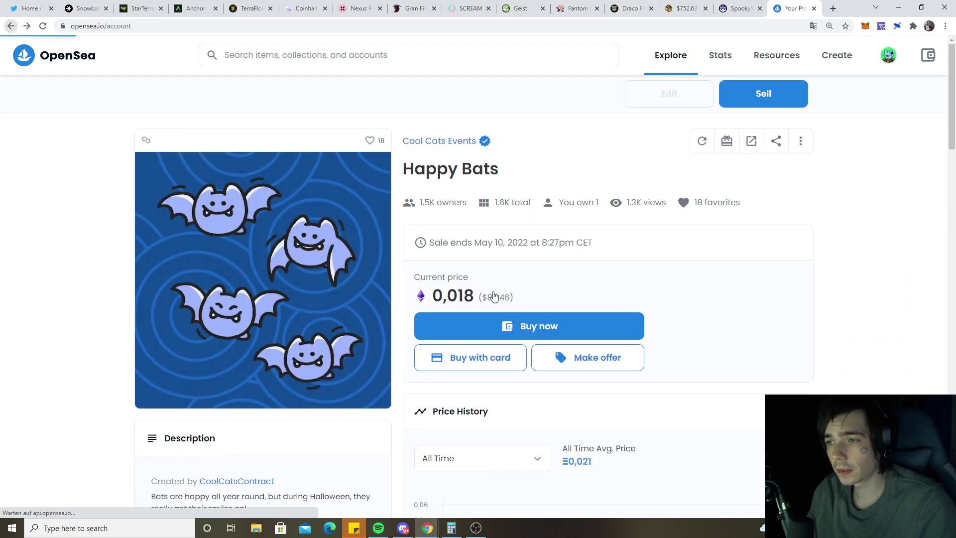
scroll(403, 268, "down", 5)
scroll(366, 269, "down", 5)
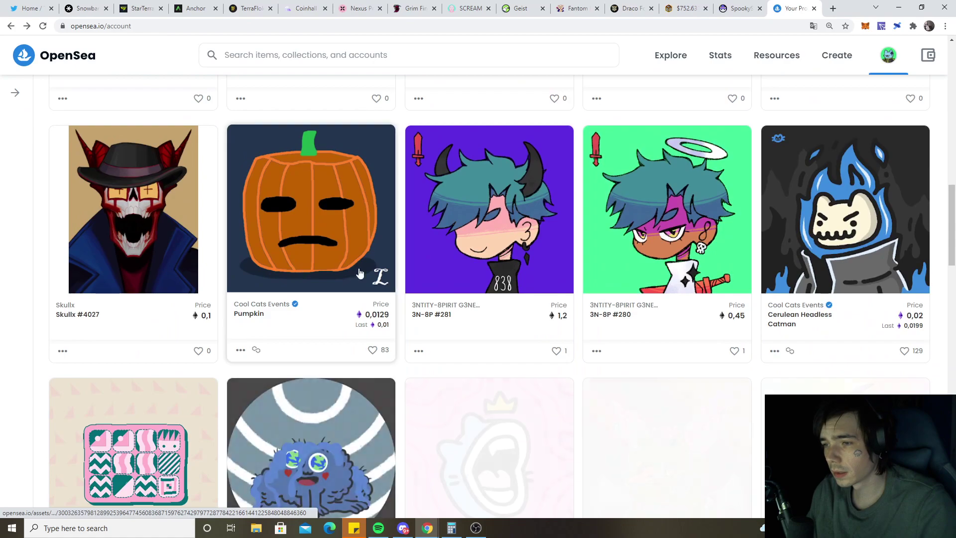
left_click(360, 273)
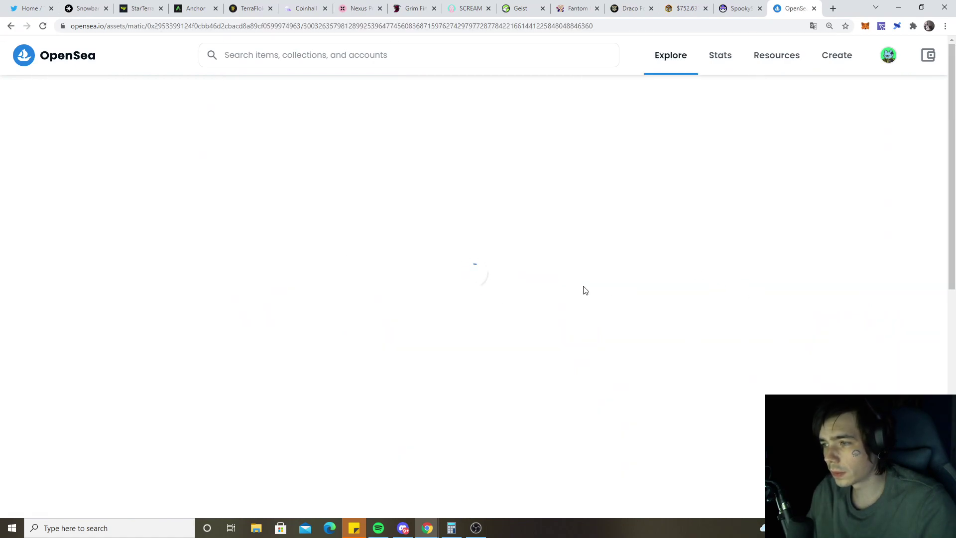
left_click_drag(523, 297, 449, 297)
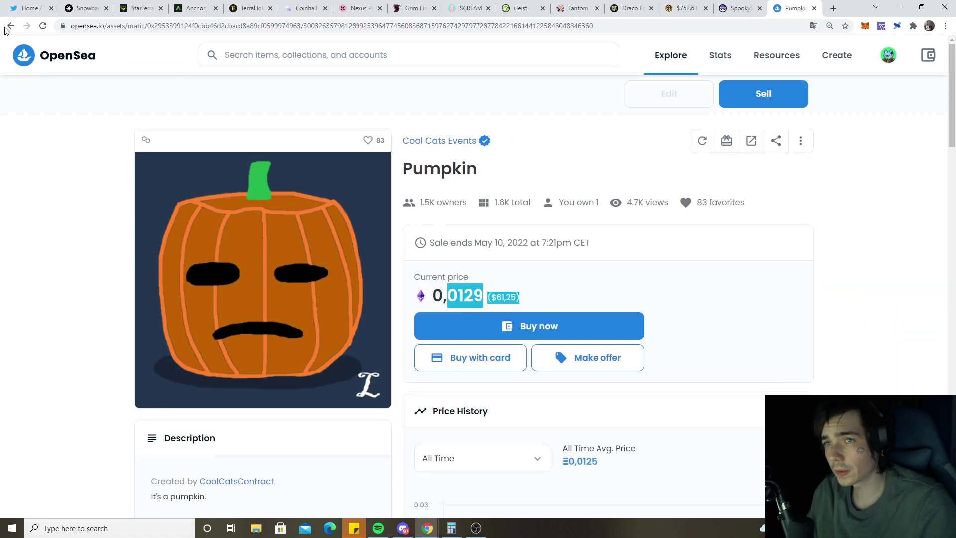
key("alt+Left")
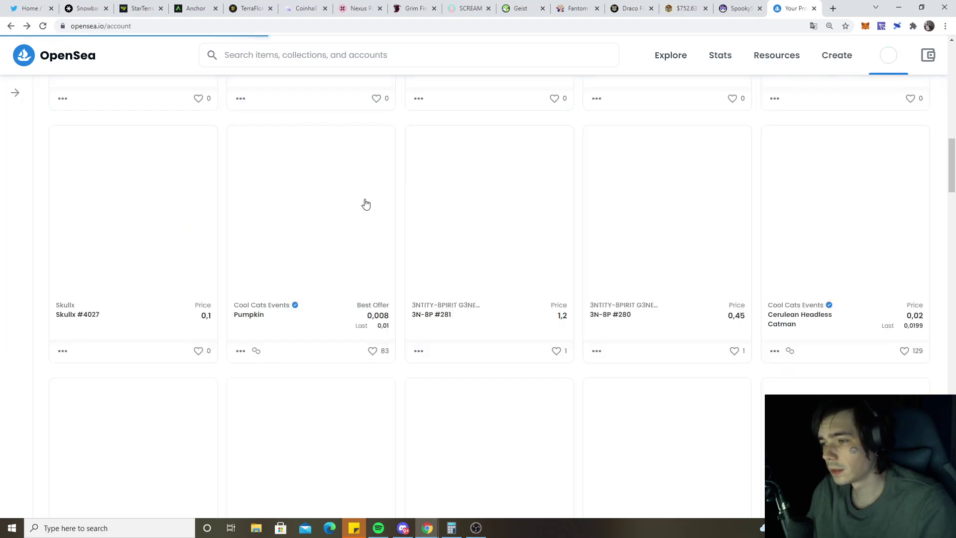
scroll(360, 194, "down", 5)
scroll(360, 190, "down", 4)
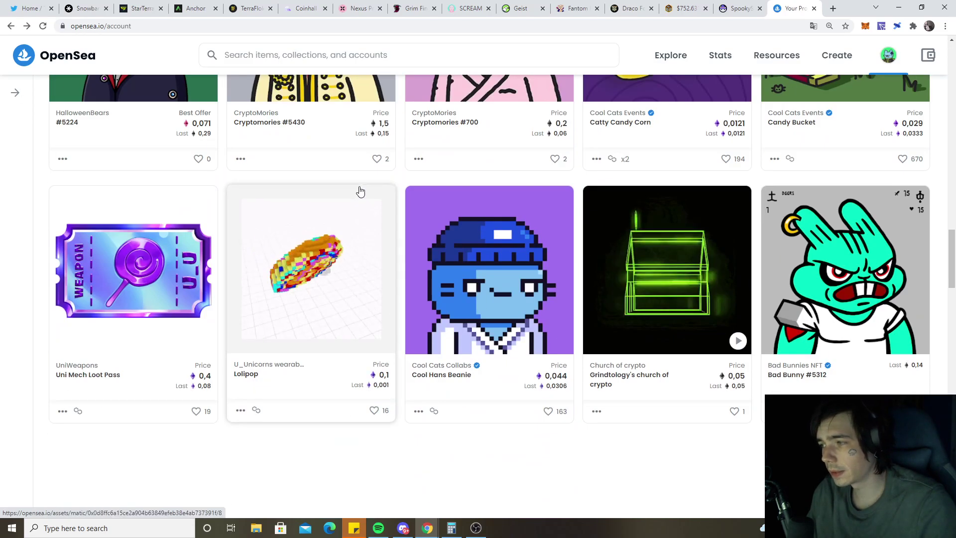
scroll(357, 185, "down", 4)
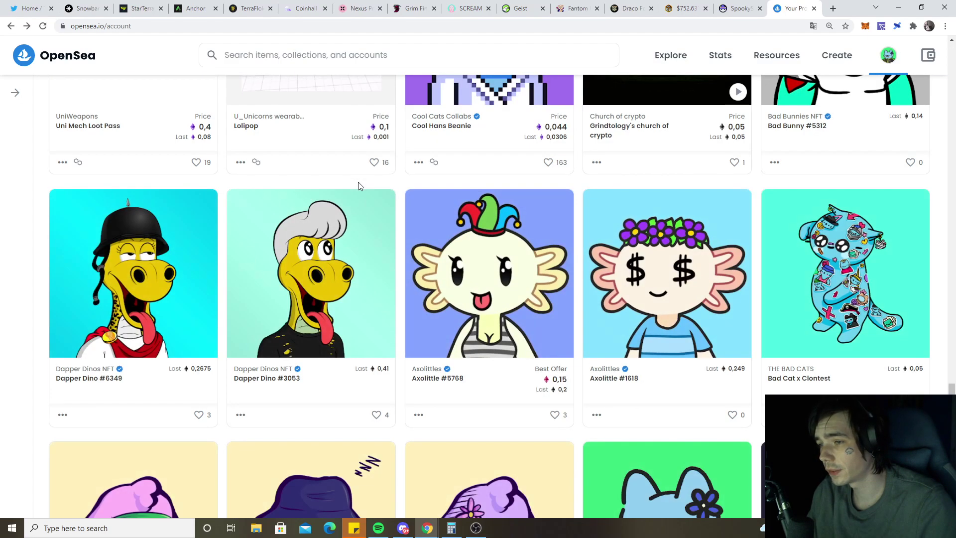
scroll(358, 185, "down", 3)
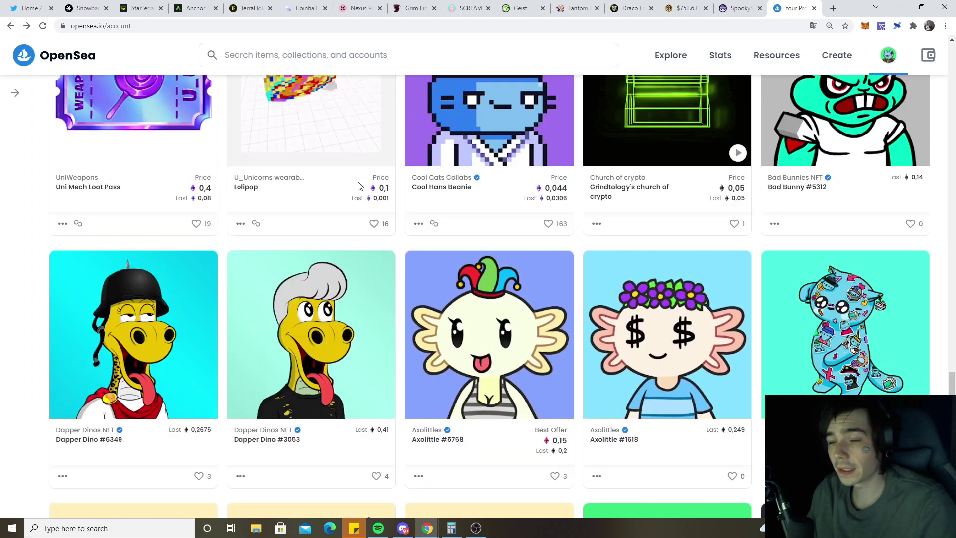
scroll(358, 185, "down", 5)
scroll(374, 184, "down", 5)
scroll(378, 184, "up", 15)
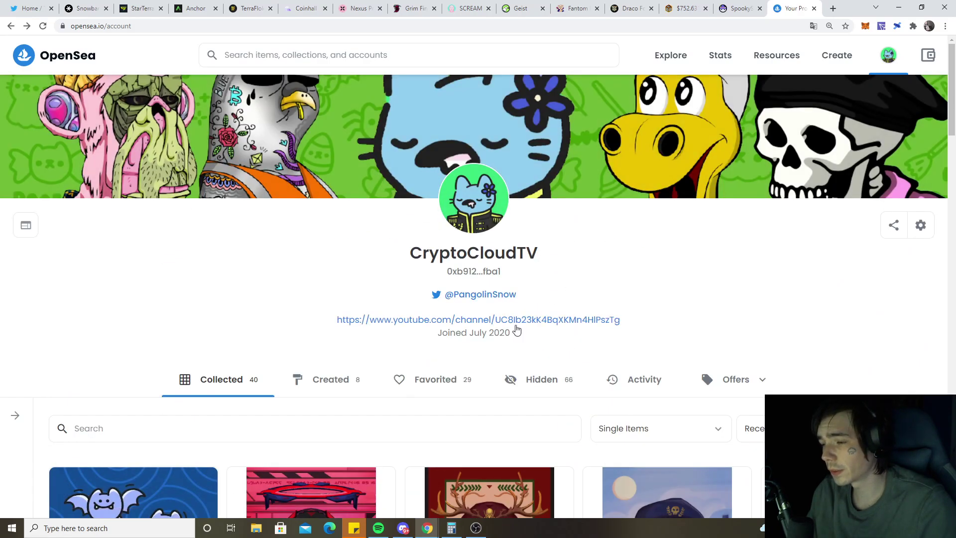
scroll(483, 321, "down", 10)
scroll(493, 314, "down", 5)
scroll(411, 160, "up", 3)
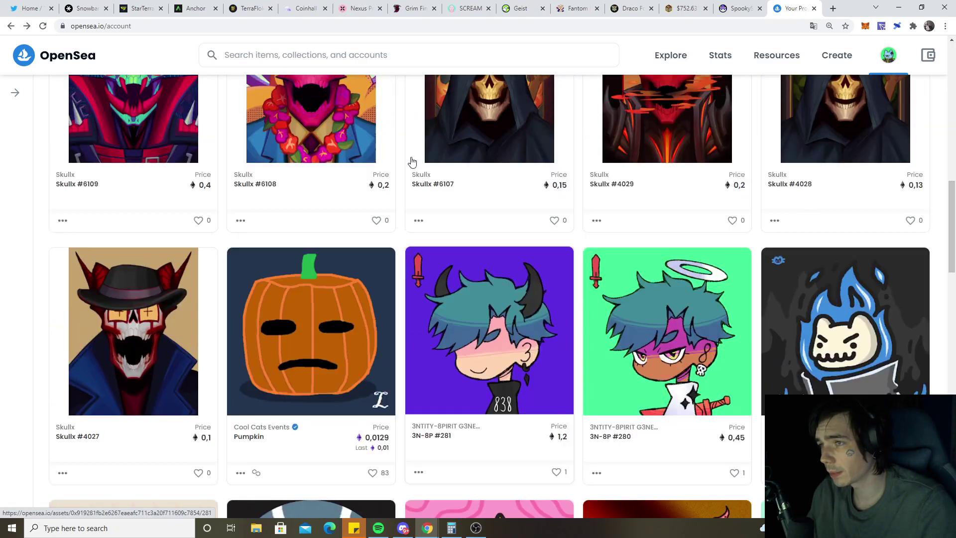
Search OpenSea for 'bored' and pick Bored Ape Yacht Club from the suggestions.
left_click(332, 54)
type("b")
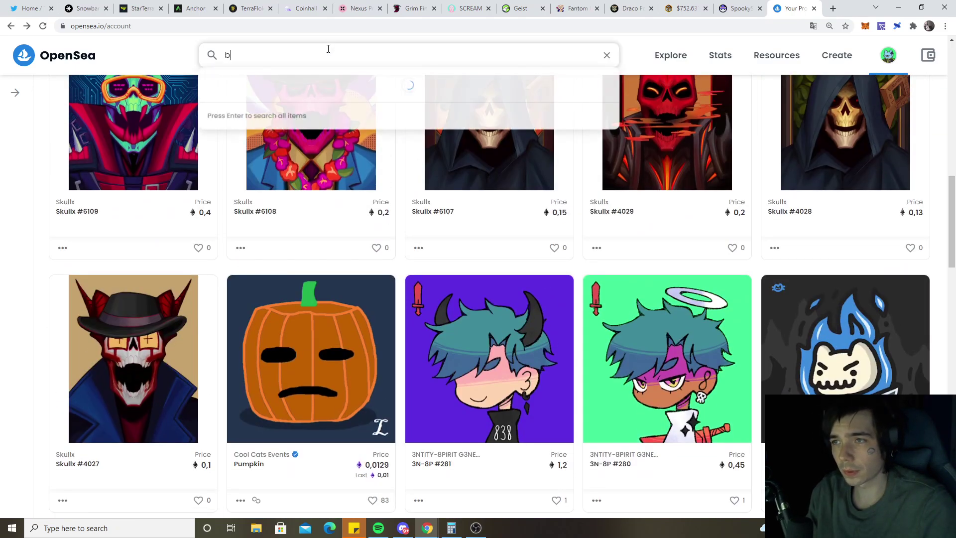
type("ayc3")
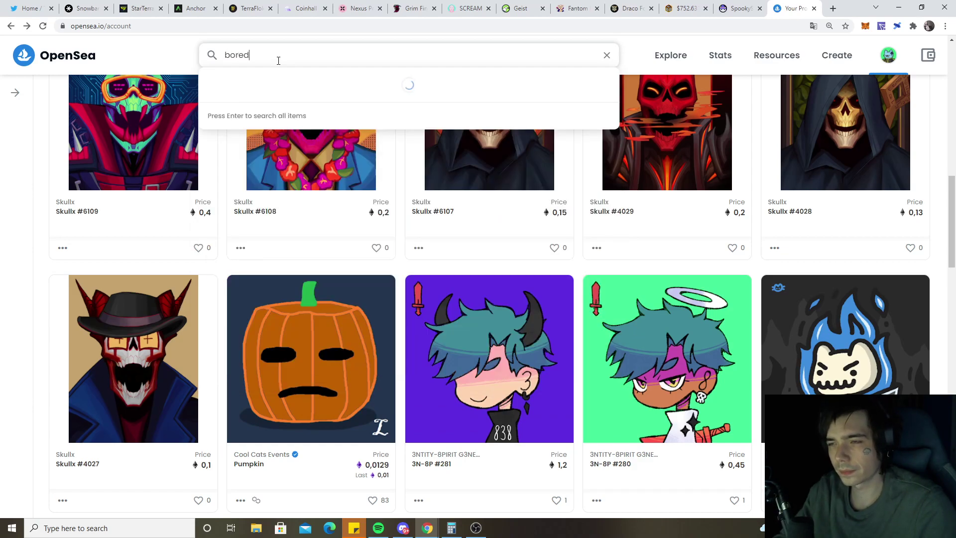
left_click(267, 136)
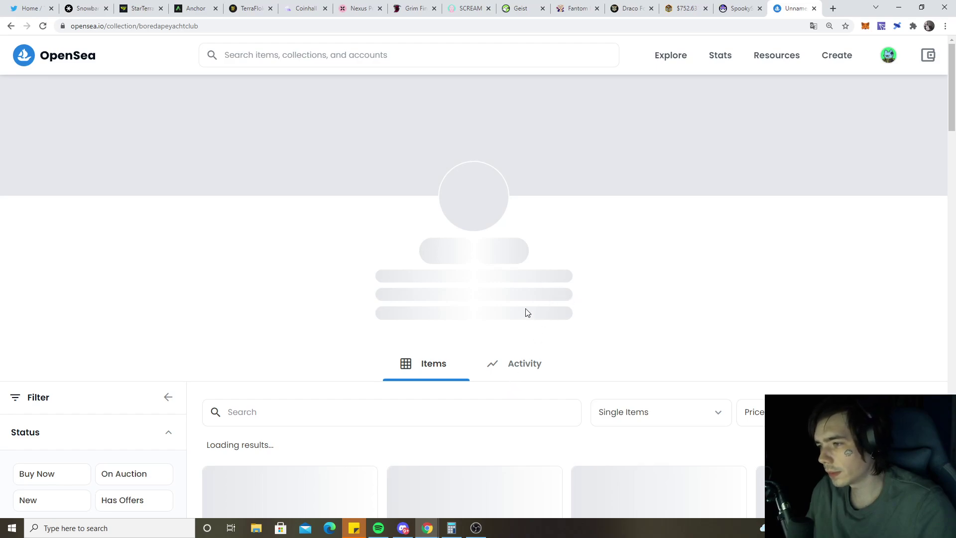
Filter Bored Apes to Buy Now and open the cheapest, #4166 at 30.5 ETH.
left_click(37, 474)
scroll(441, 309, "down", 4)
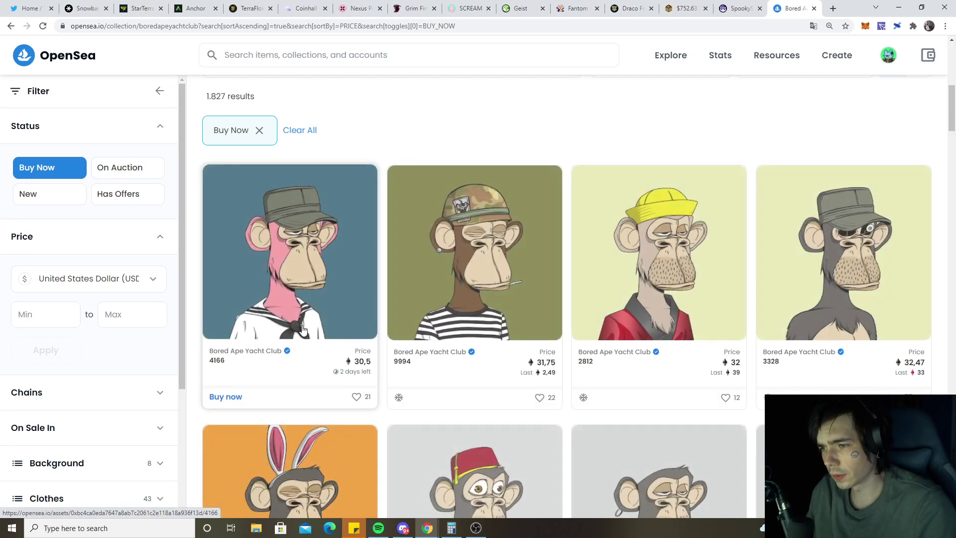
left_click(303, 338)
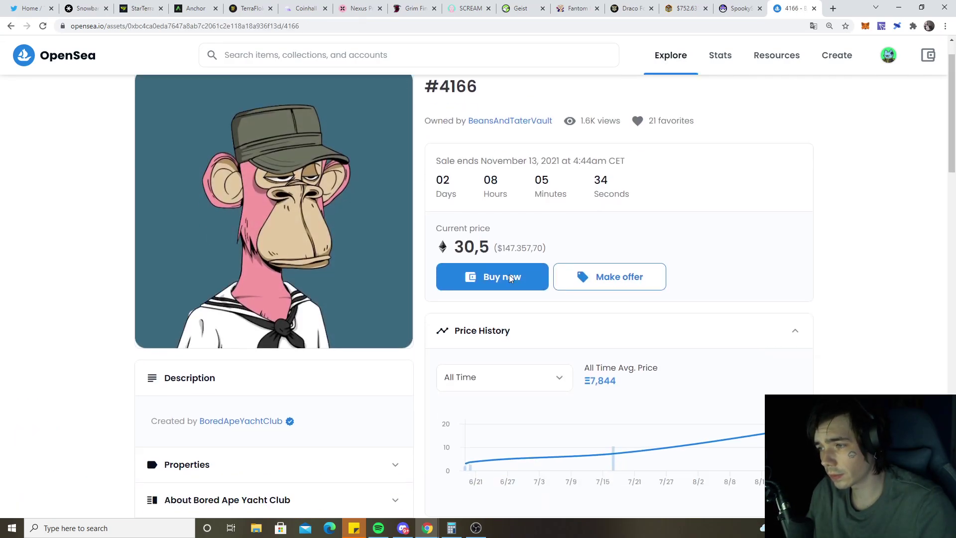
scroll(513, 283, "down", 5)
scroll(568, 295, "up", 4)
scroll(460, 177, "up", 2)
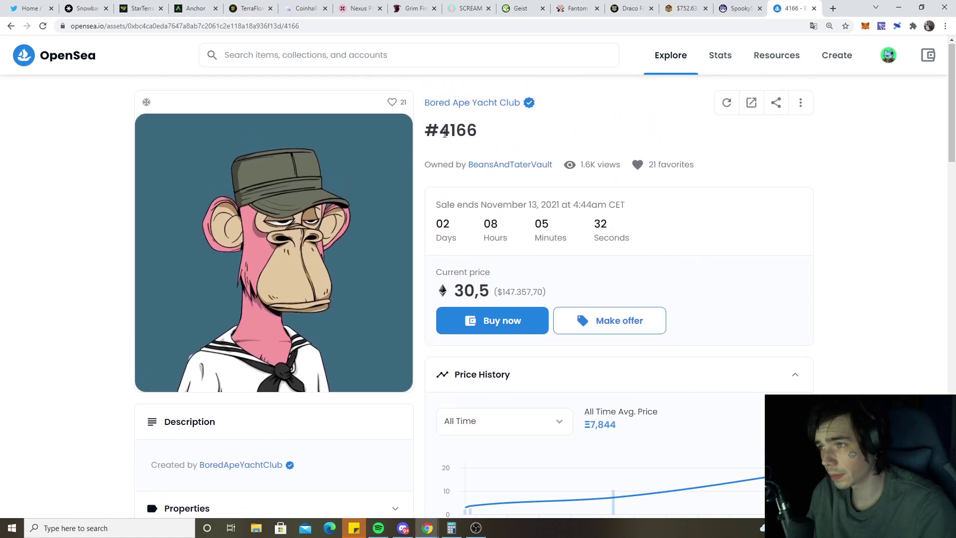
scroll(448, 269, "down", 5)
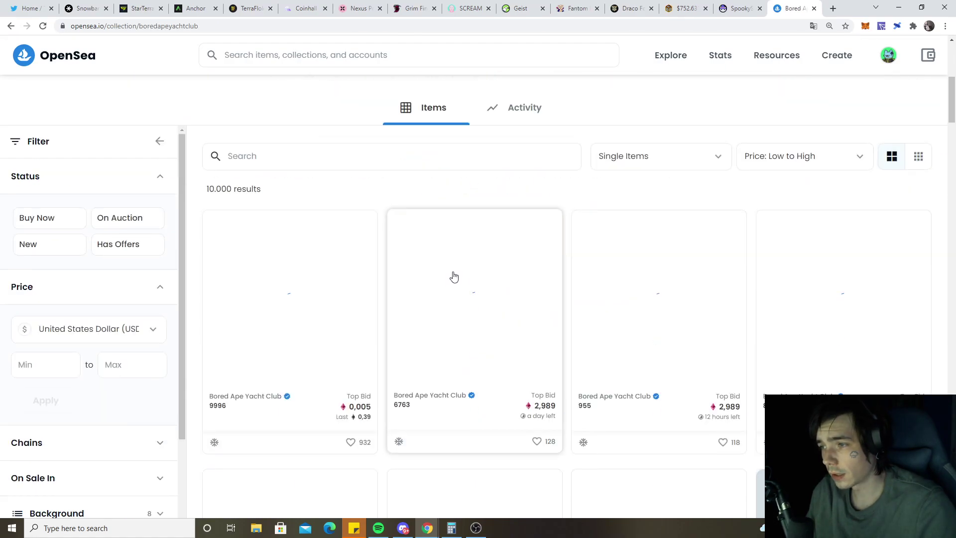
scroll(448, 270, "down", 4)
scroll(560, 247, "up", 1)
scroll(567, 239, "down", 4)
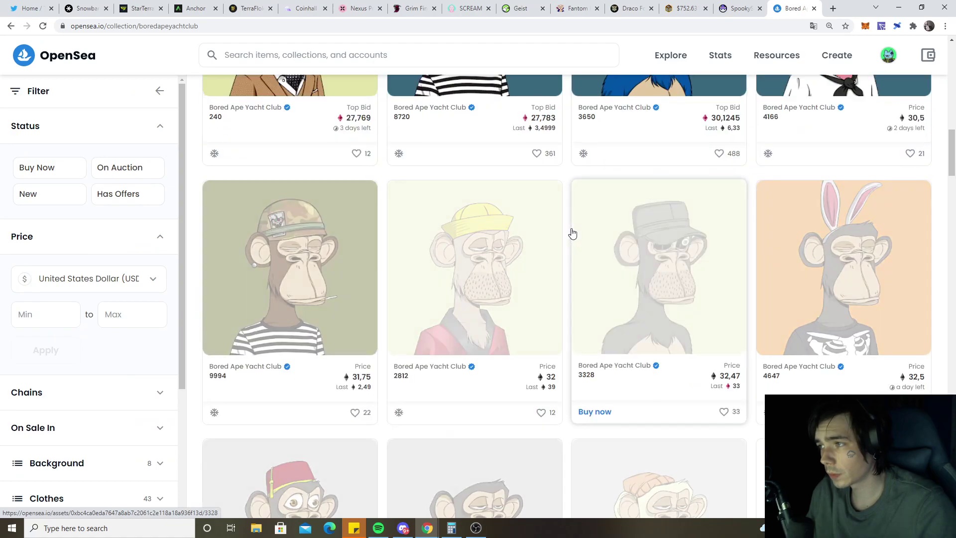
scroll(567, 238, "up", 5)
scroll(582, 224, "up", 3)
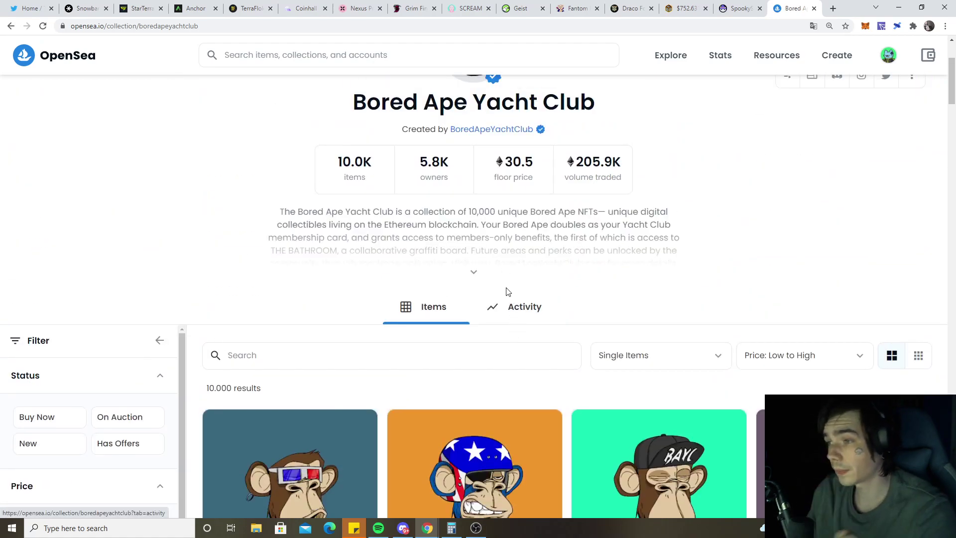
Open the Bored Ape Yacht Club Activity tab to review sales of about 27–69 ETH.
left_click(524, 306)
scroll(438, 252, "down", 4)
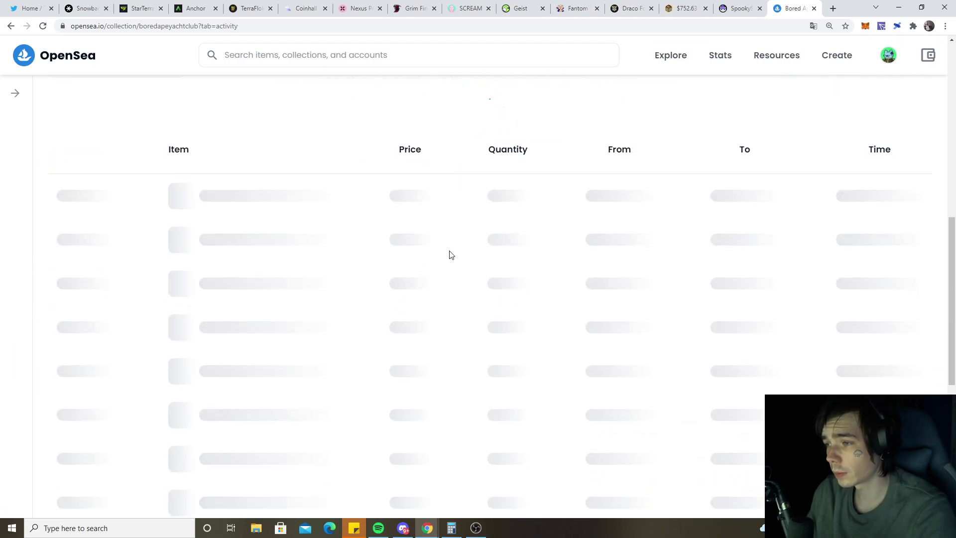
scroll(490, 228, "down", 4)
scroll(597, 247, "up", 4)
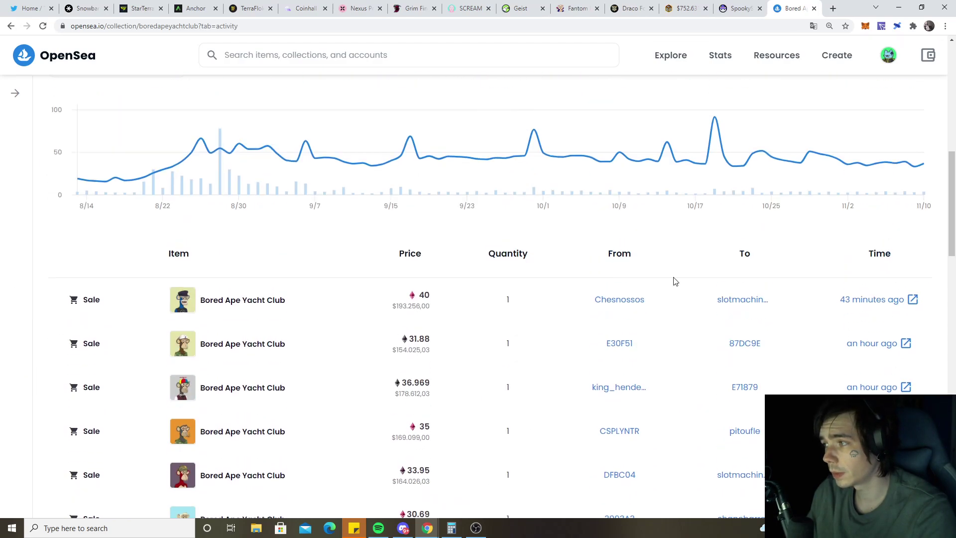
scroll(421, 288, "down", 5)
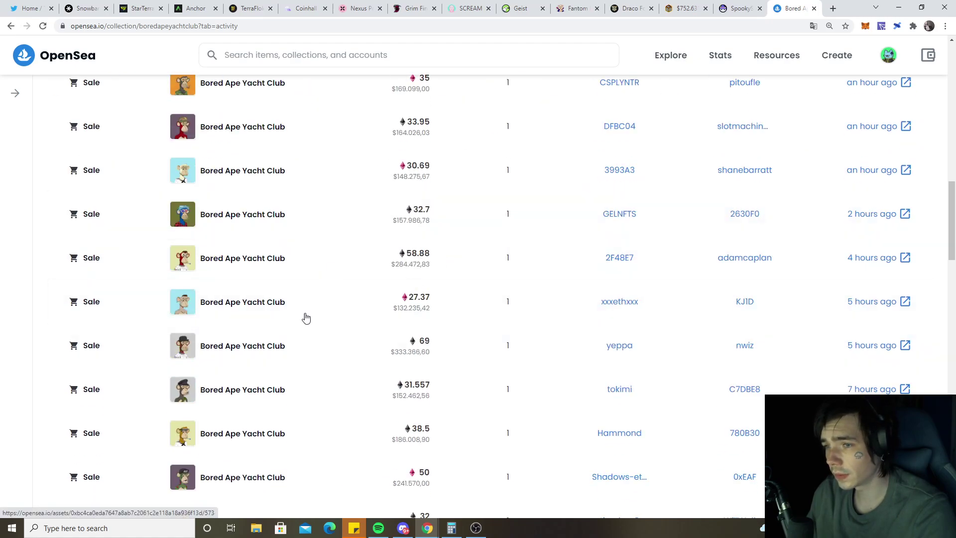
scroll(338, 146, "down", 3)
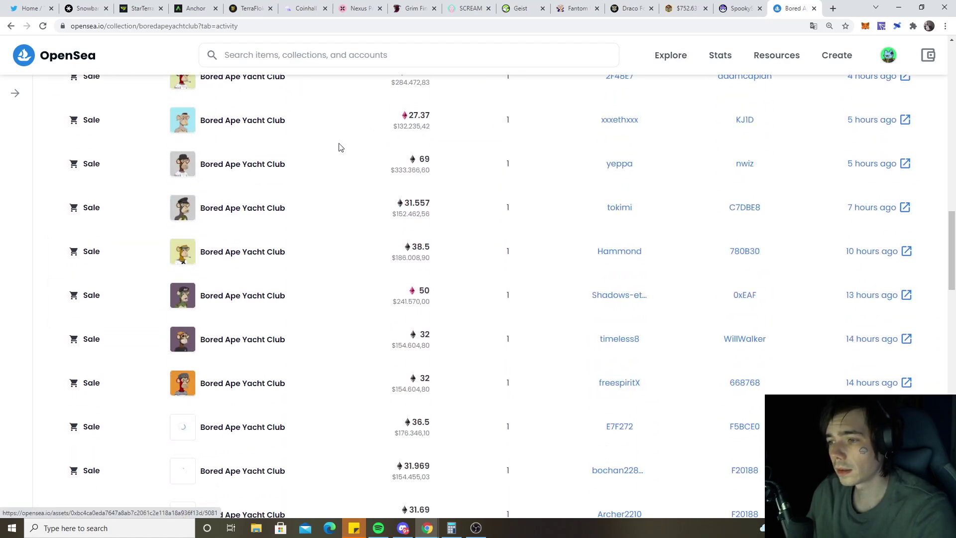
scroll(338, 145, "down", 1)
scroll(384, 351, "down", 3)
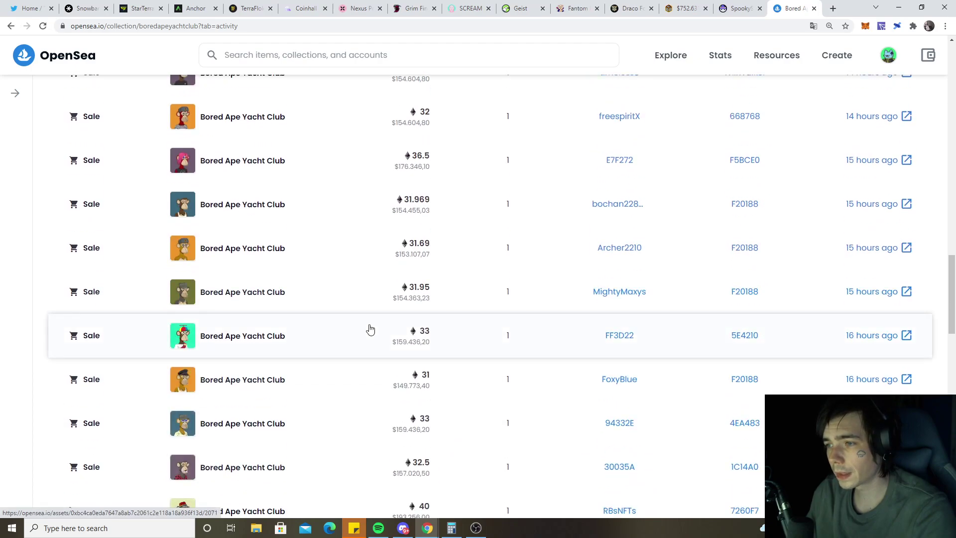
scroll(370, 329, "up", 3)
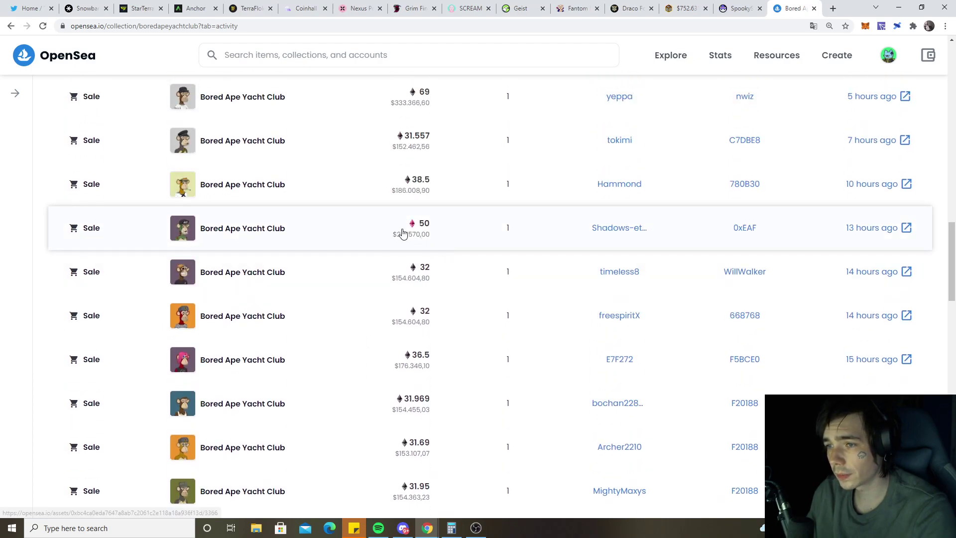
scroll(425, 268, "down", 5)
scroll(460, 314, "down", 4)
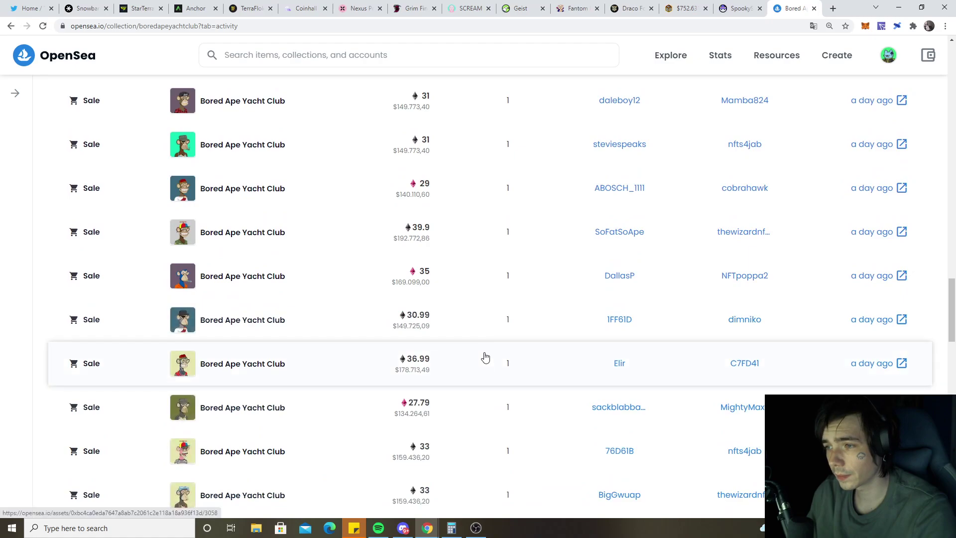
scroll(414, 171, "down", 5)
scroll(407, 351, "down", 1)
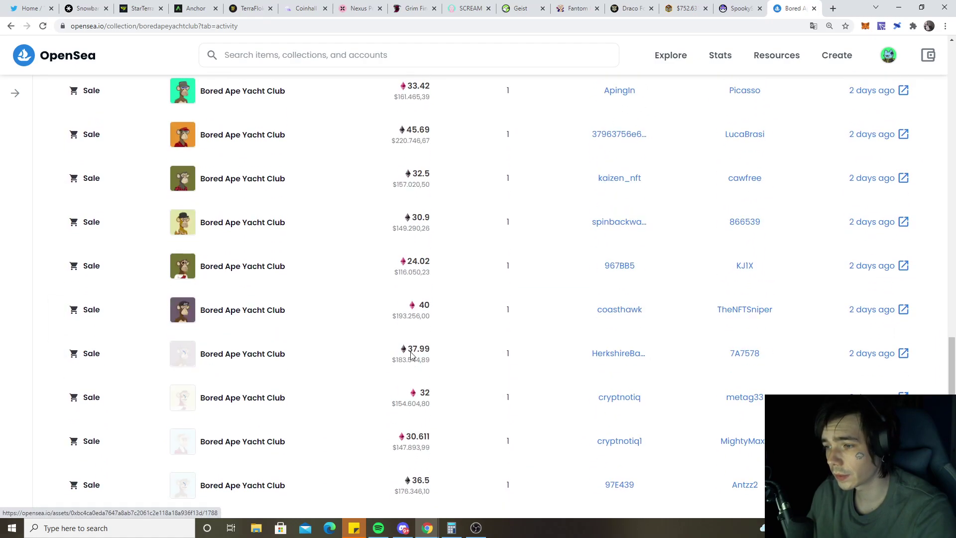
scroll(409, 356, "down", 3)
scroll(403, 329, "down", 5)
scroll(403, 321, "down", 5)
scroll(398, 320, "down", 3)
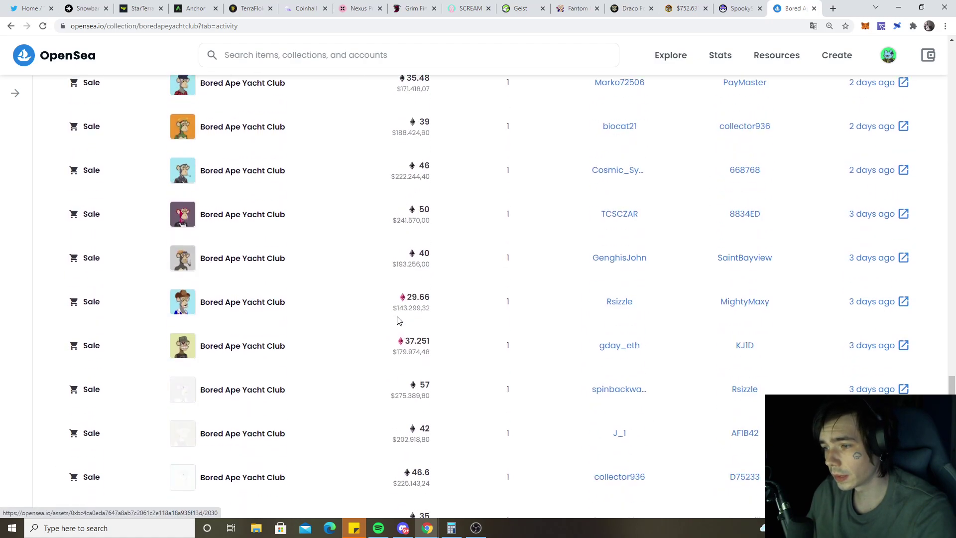
scroll(403, 329, "down", 1)
scroll(466, 363, "down", 5)
scroll(465, 362, "down", 3)
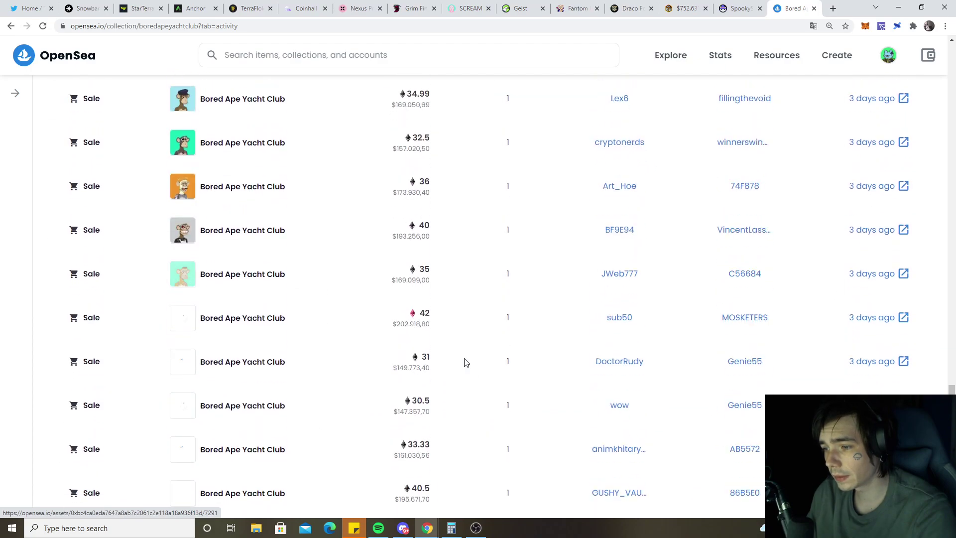
scroll(465, 362, "down", 4)
scroll(441, 332, "up", 6)
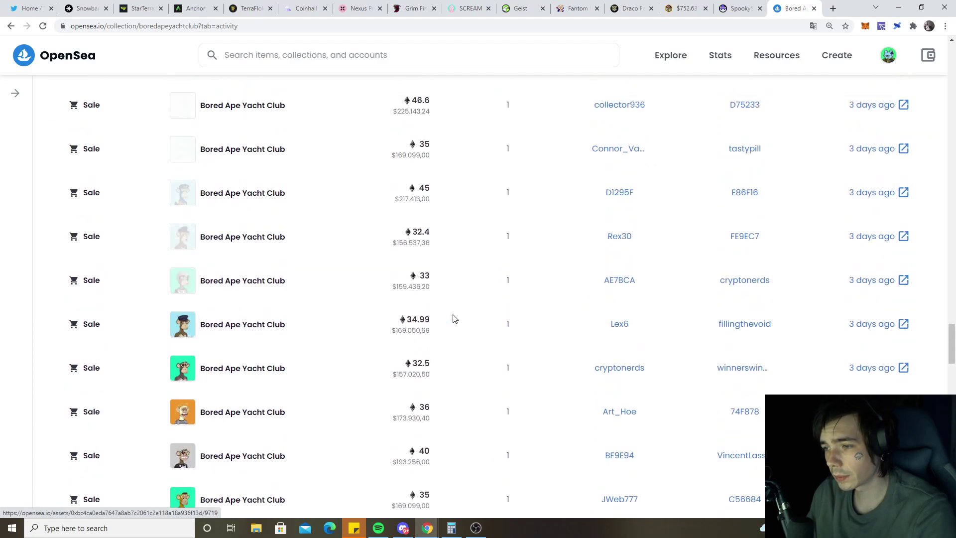
scroll(452, 319, "up", 8)
scroll(419, 299, "up", 8)
scroll(389, 209, "up", 8)
scroll(377, 190, "up", 8)
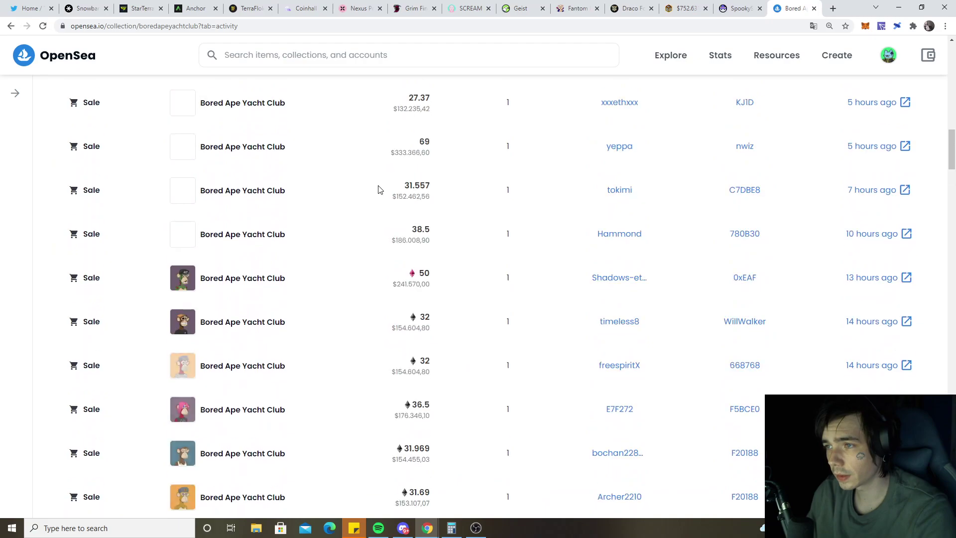
scroll(378, 190, "up", 8)
scroll(407, 221, "up", 8)
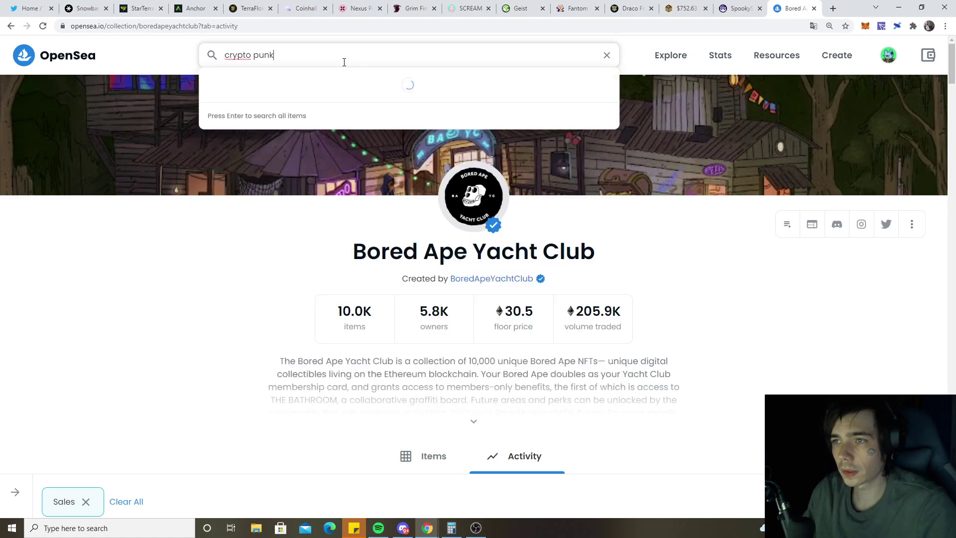
Browse CryptoPunks sales (about 77–500 ETH), then return to your owned-NFT profile grid.
left_click(250, 105)
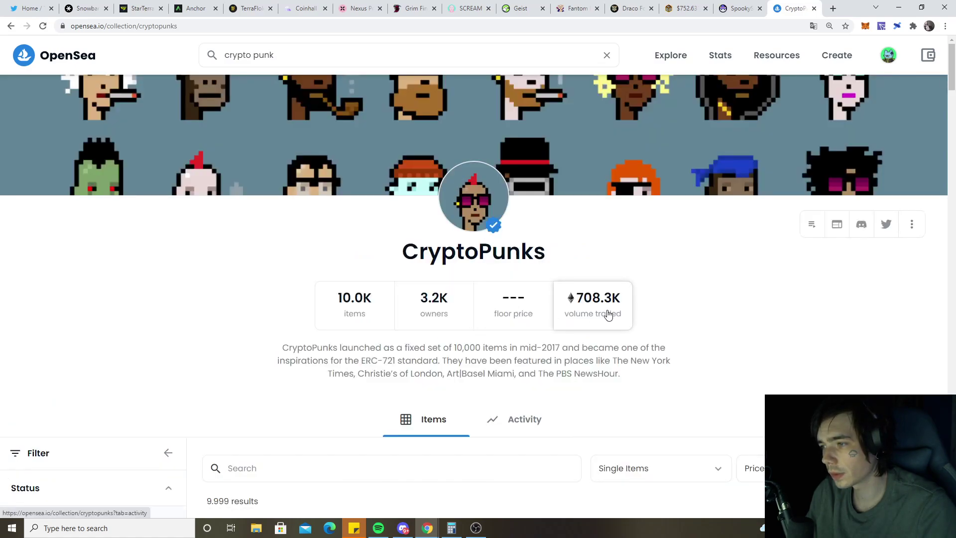
scroll(409, 363, "down", 5)
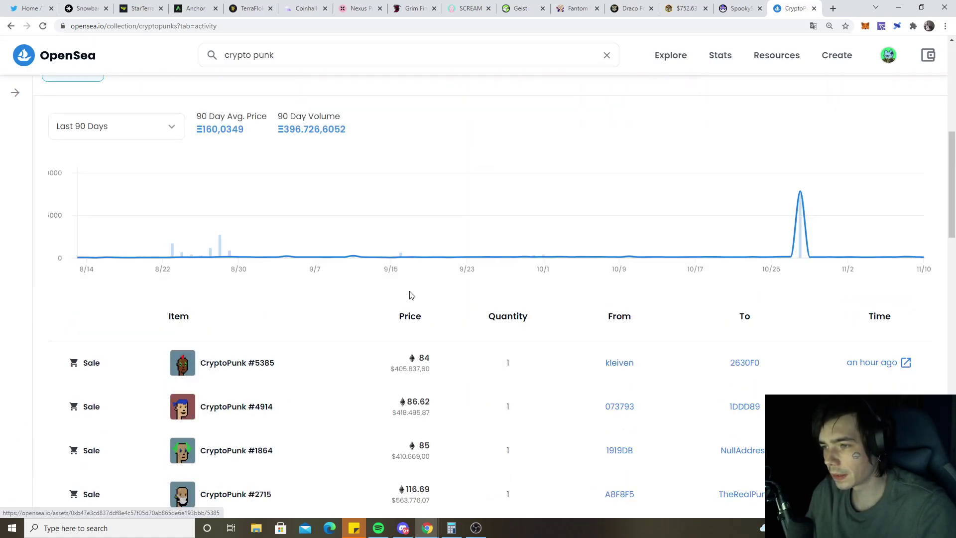
scroll(386, 328, "down", 5)
scroll(388, 336, "down", 5)
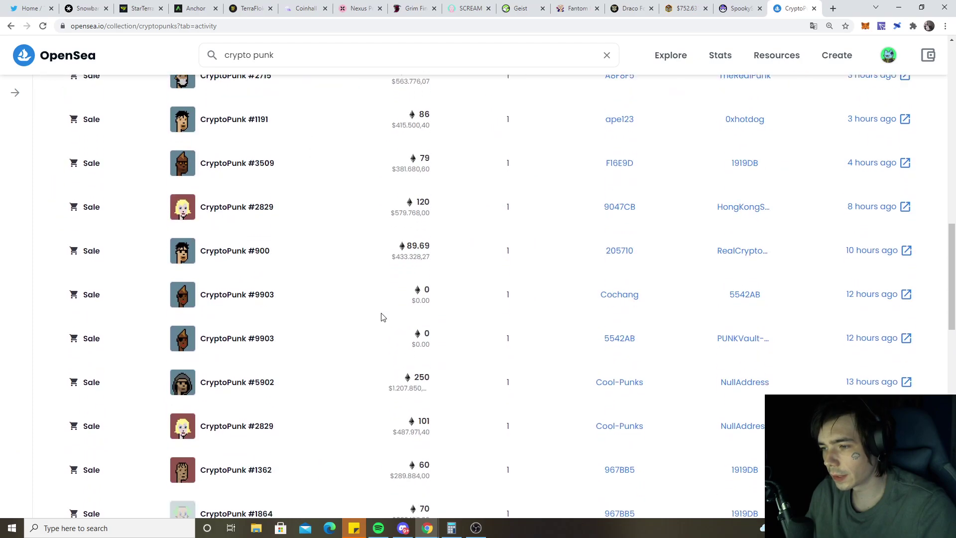
scroll(408, 366, "down", 5)
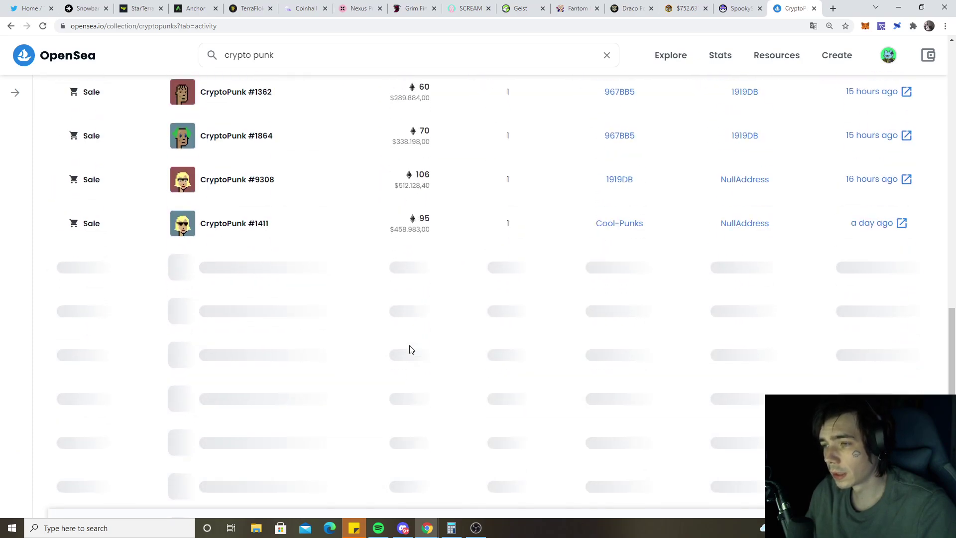
scroll(408, 343, "down", 5)
scroll(408, 344, "down", 5)
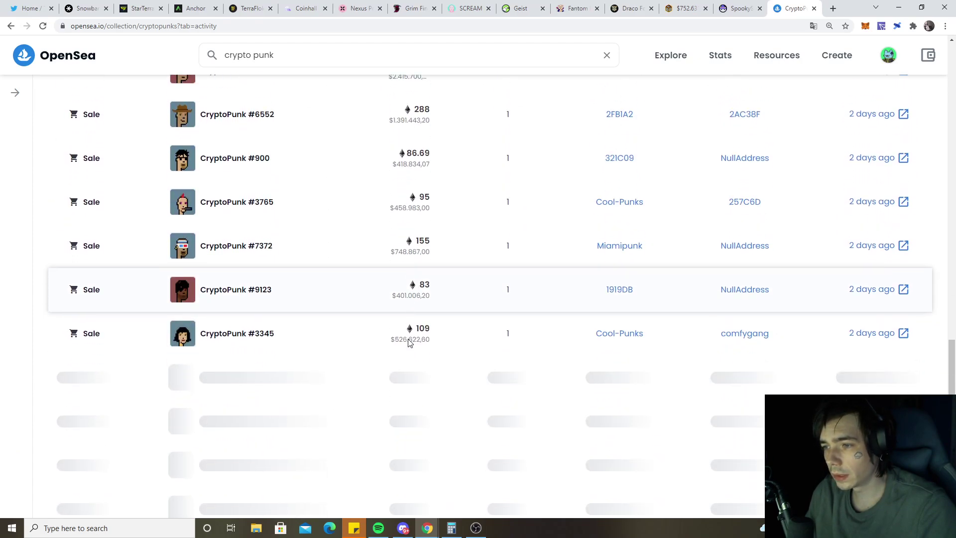
scroll(403, 299, "down", 5)
scroll(395, 299, "down", 3)
scroll(429, 366, "up", 10)
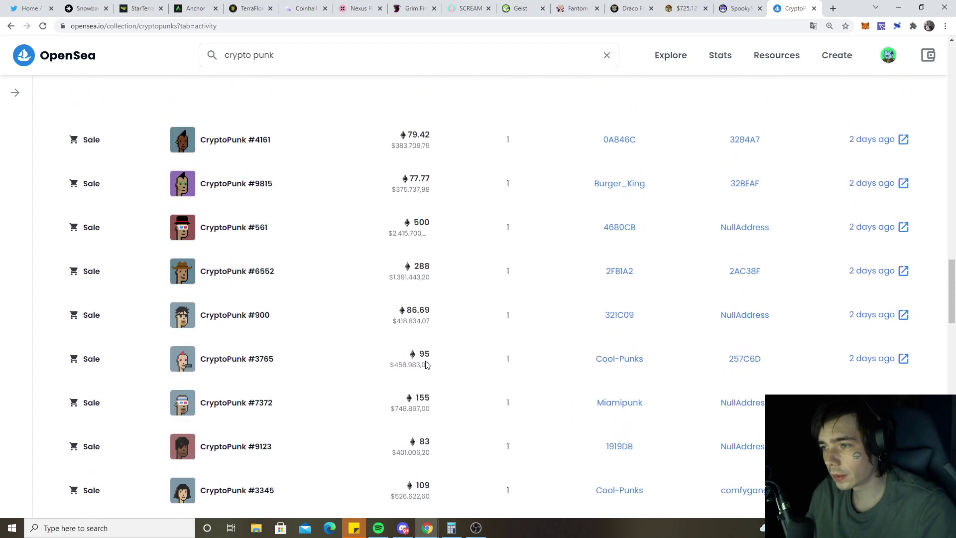
scroll(427, 362, "up", 10)
scroll(427, 358, "up", 10)
scroll(425, 360, "up", 3)
scroll(418, 404, "down", 5)
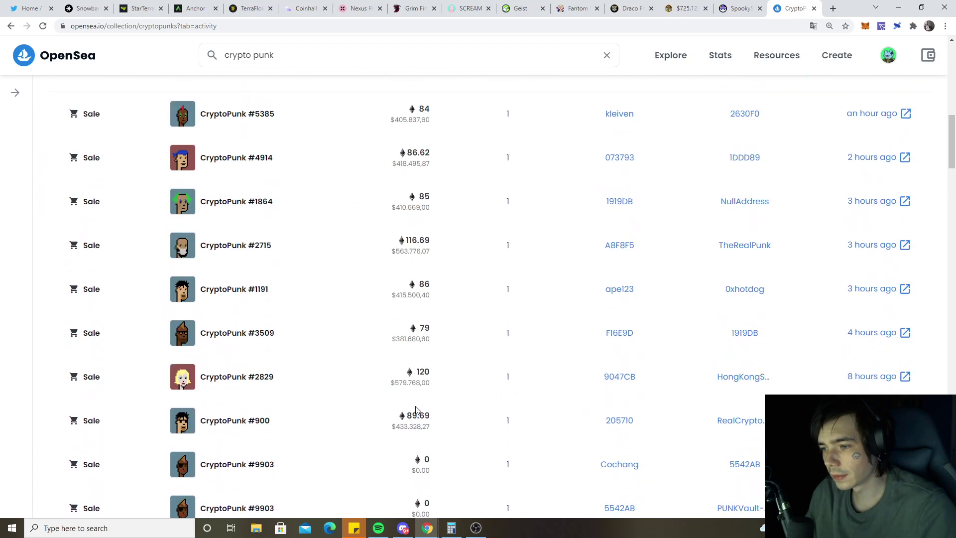
scroll(426, 410, "down", 8)
scroll(426, 411, "down", 8)
scroll(426, 411, "down", 8)
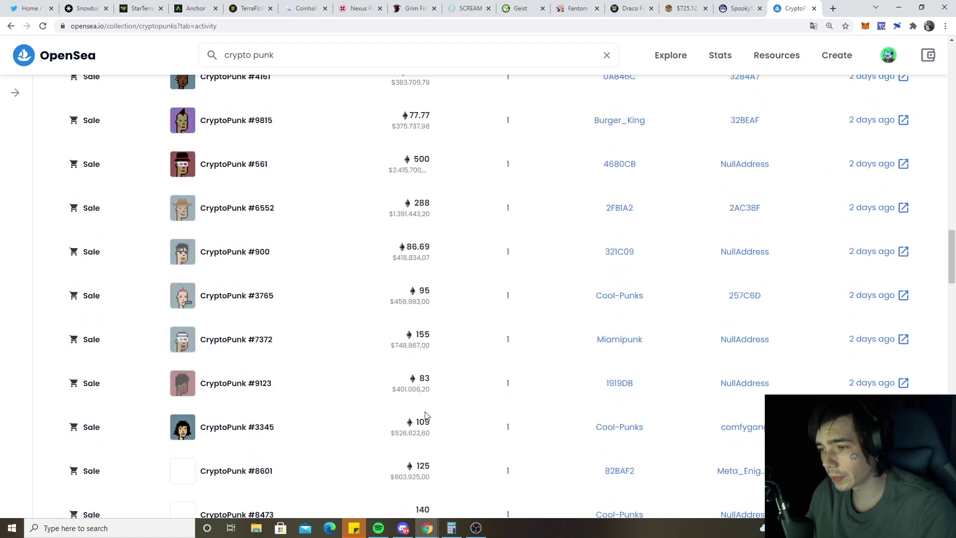
scroll(426, 413, "down", 5)
scroll(426, 404, "up", 4)
scroll(389, 269, "up", 3)
scroll(388, 265, "up", 3)
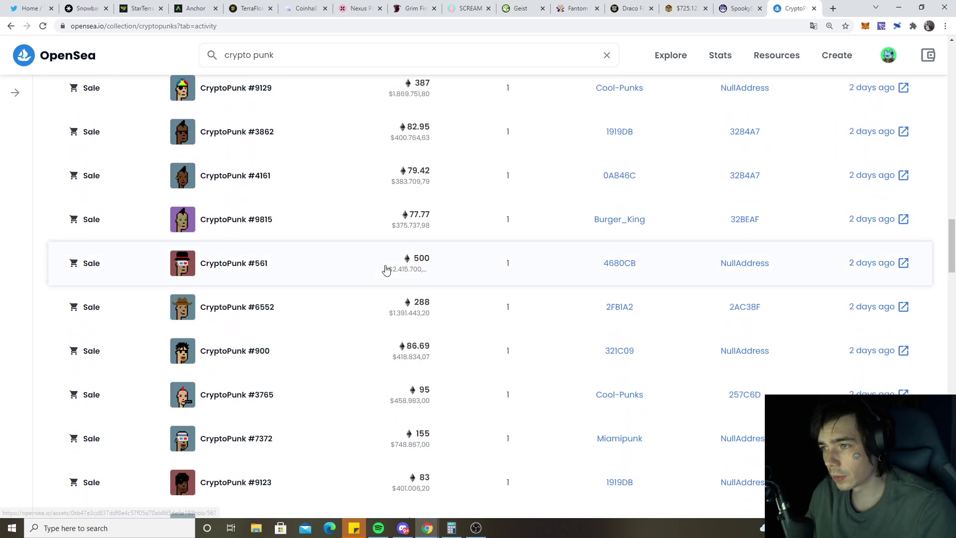
scroll(403, 269, "up", 3)
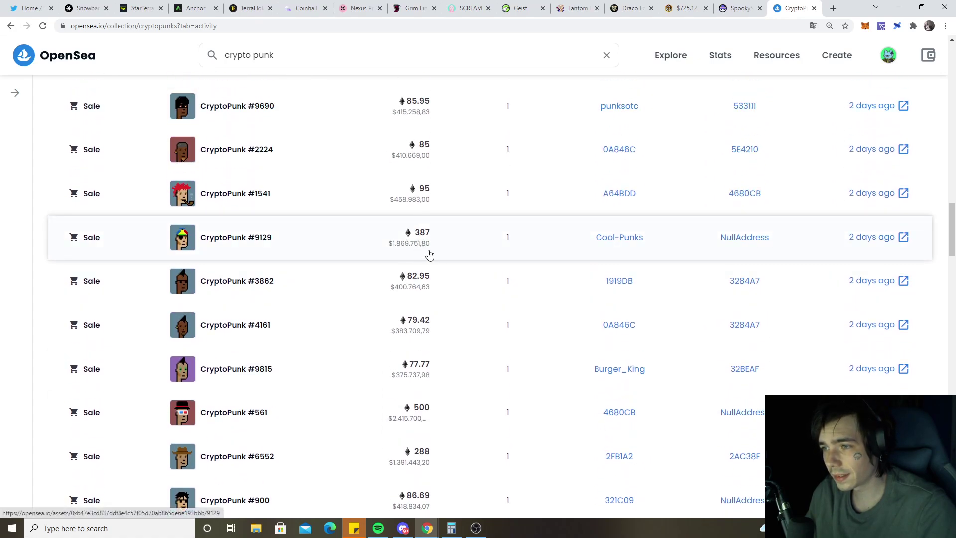
scroll(407, 247, "down", 8)
scroll(411, 268, "down", 5)
scroll(418, 328, "down", 5)
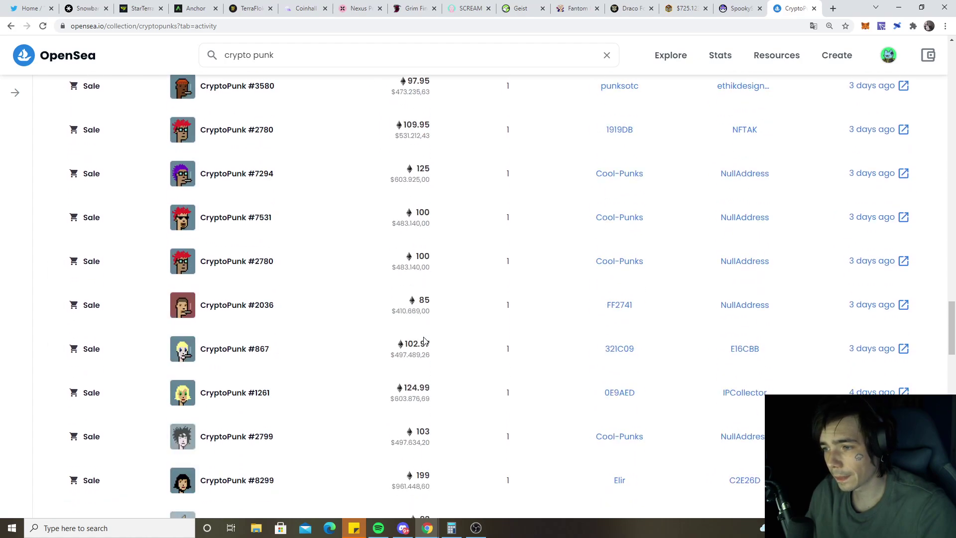
scroll(424, 339, "down", 3)
scroll(424, 340, "down", 8)
scroll(429, 332, "down", 3)
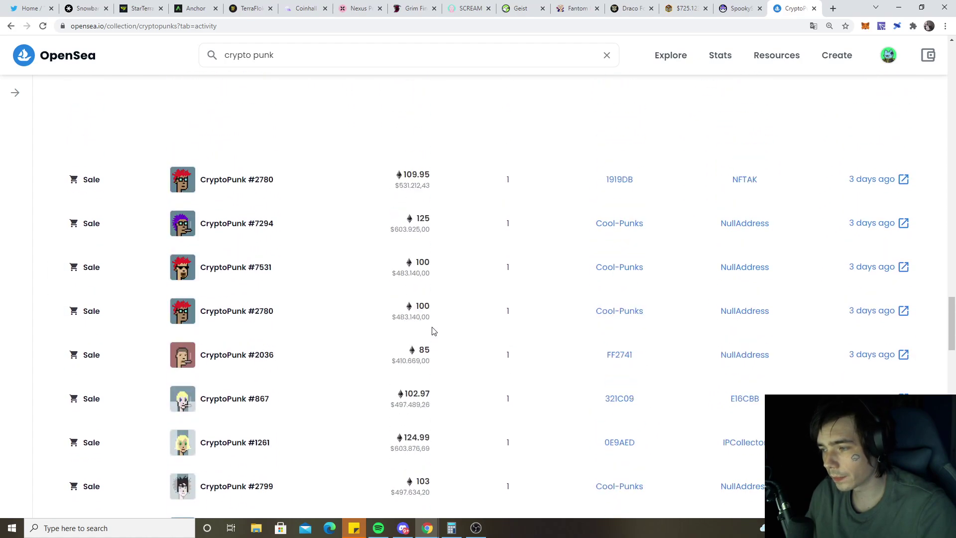
scroll(432, 331, "up", 10)
scroll(432, 328, "up", 10)
scroll(672, 206, "up", 10)
scroll(672, 205, "up", 5)
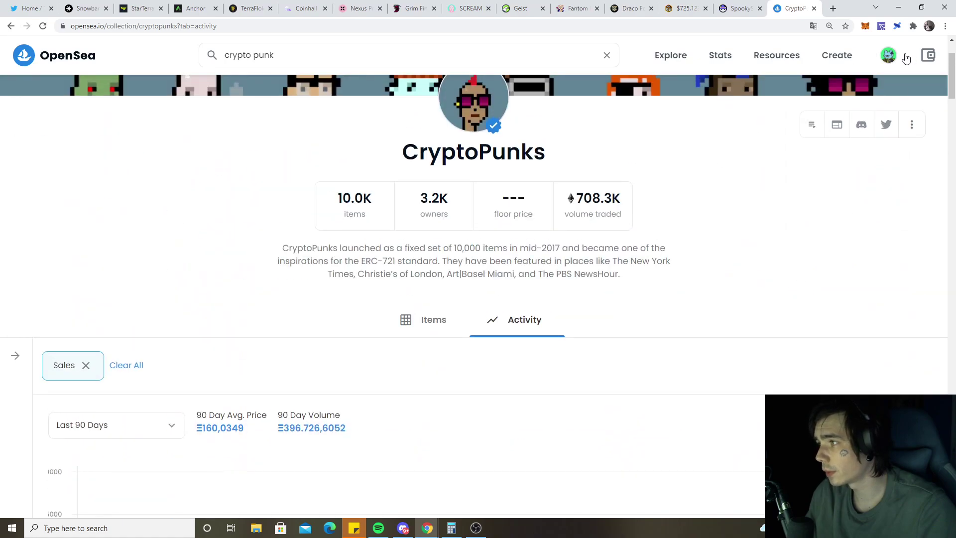
left_click(821, 89)
scroll(446, 238, "down", 5)
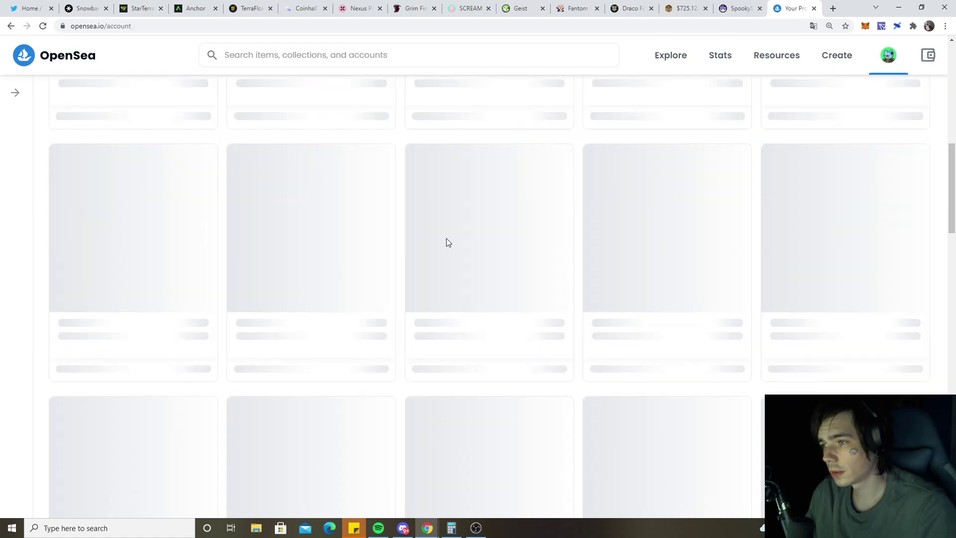
scroll(446, 238, "down", 5)
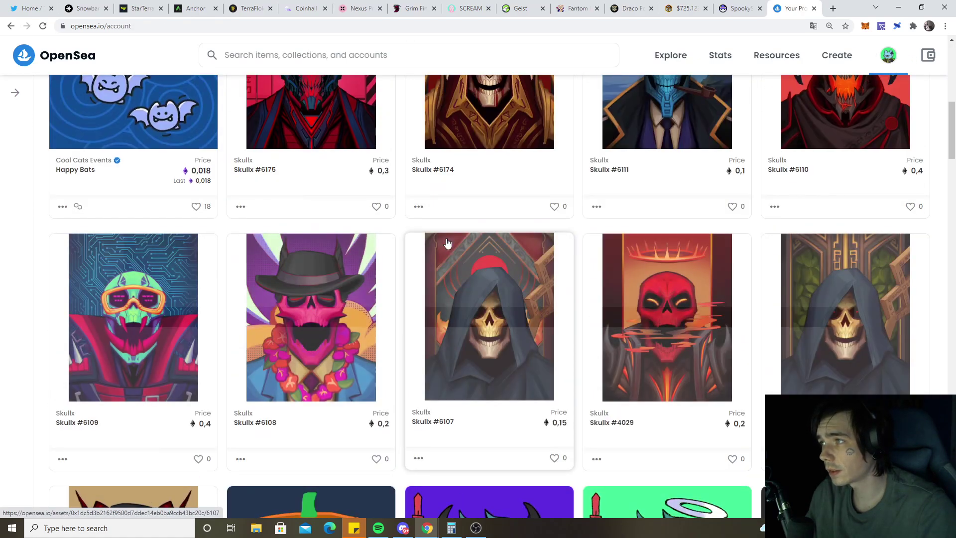